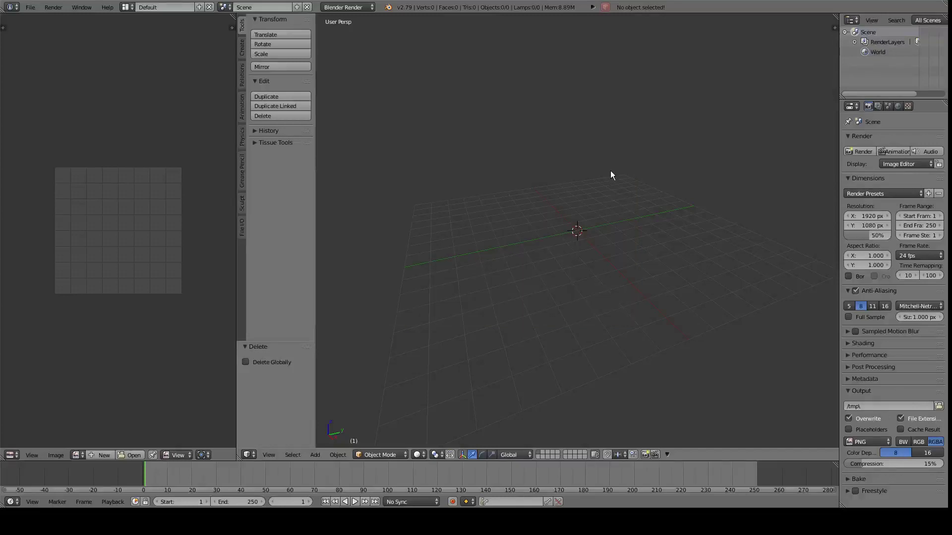
- Add a plane, rotate it 90° on X to stand upright, and raise it along Z
key("shift+a")
left_click(632, 303)
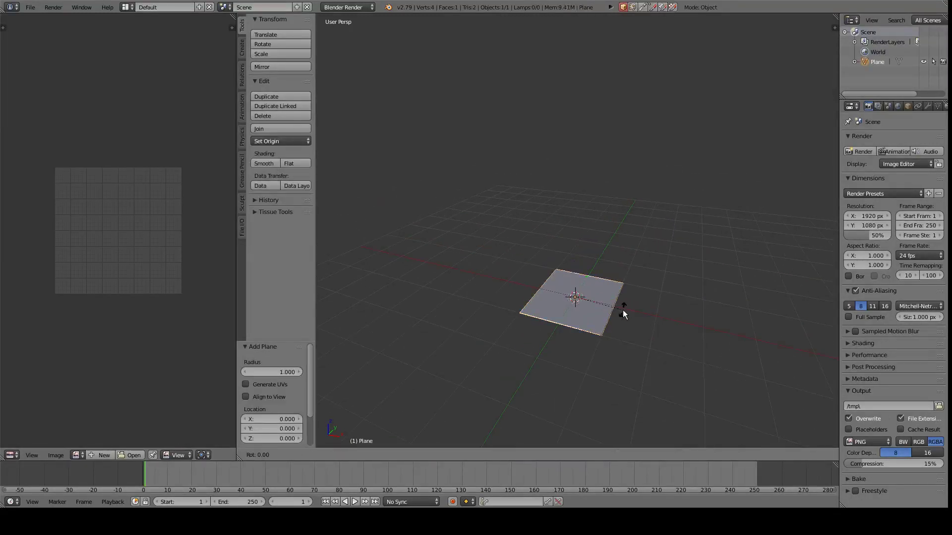
key("r")
key("x")
key("9")
key("0")
key("Return")
key("g")
key("z")
left_click(569, 232)
- From the front view, give the plane a new shadeless material
key("KP_1")
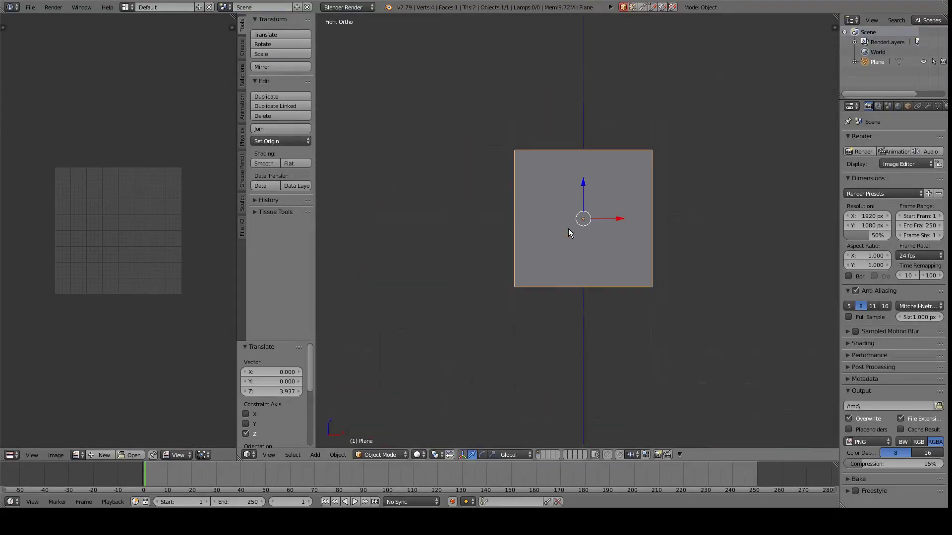
scroll(573, 225, "up", 5)
middle_click_drag(573, 229, 553, 270, "shift")
scroll(901, 107, "down", 2)
left_click(904, 106)
left_click(880, 171)
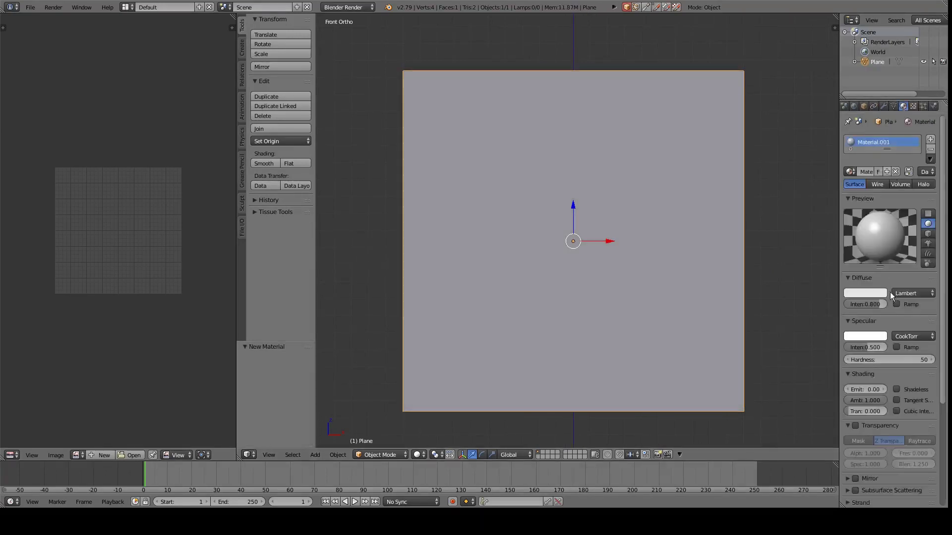
left_click(897, 290)
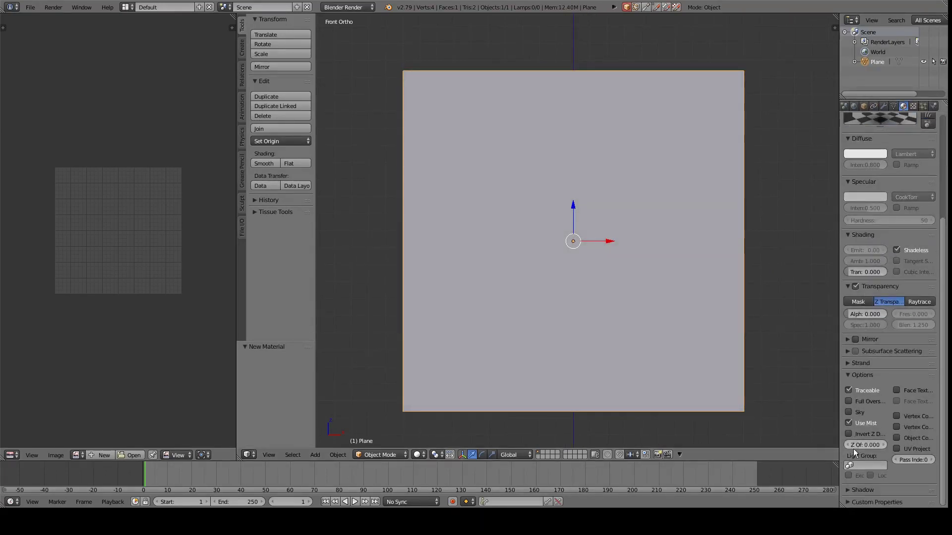
left_click(913, 106)
key("n")
scroll(790, 240, "down", 5)
scroll(756, 442, "down", 5)
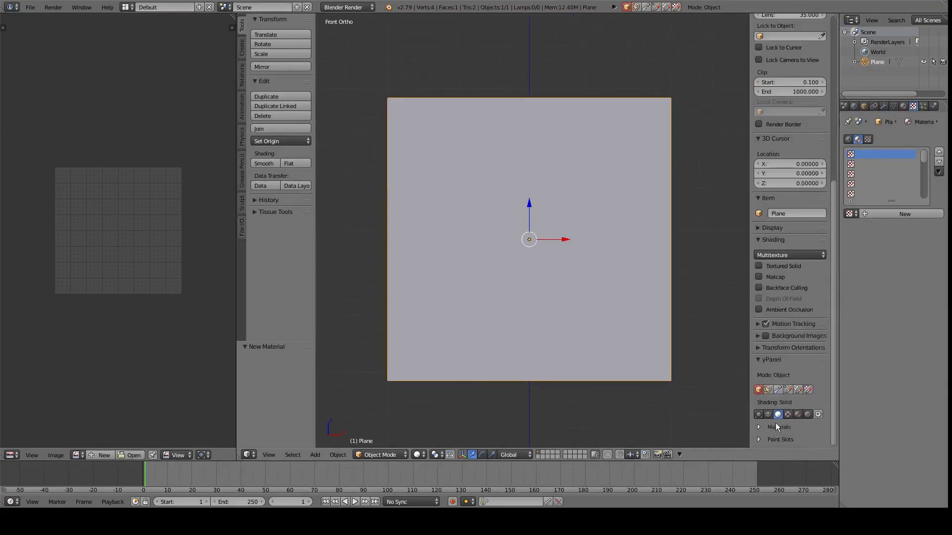
- Unwrap the plane's UVs in Edit Mode and switch it to Texture Paint mode
key("Tab")
left_click(242, 80)
left_click(277, 166)
left_click(277, 171)
key("Tab")
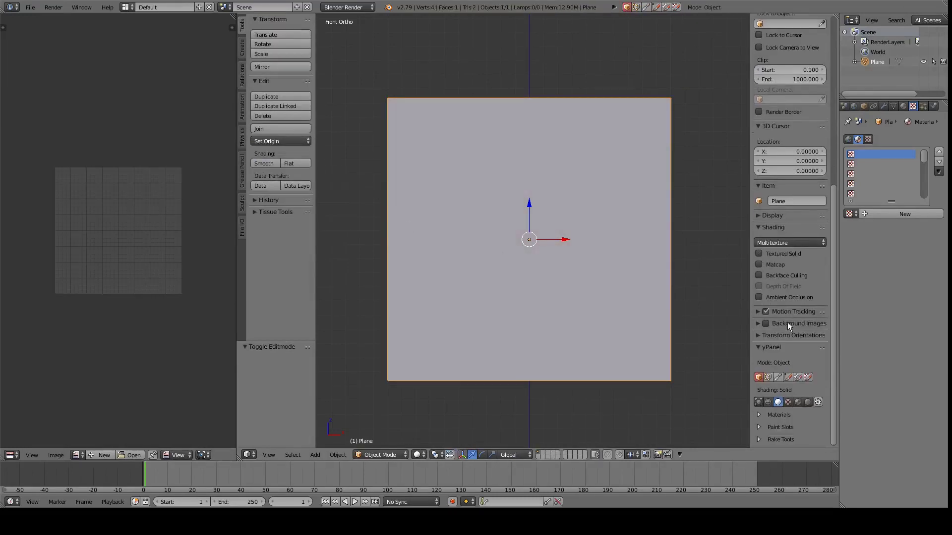
left_click(807, 378)
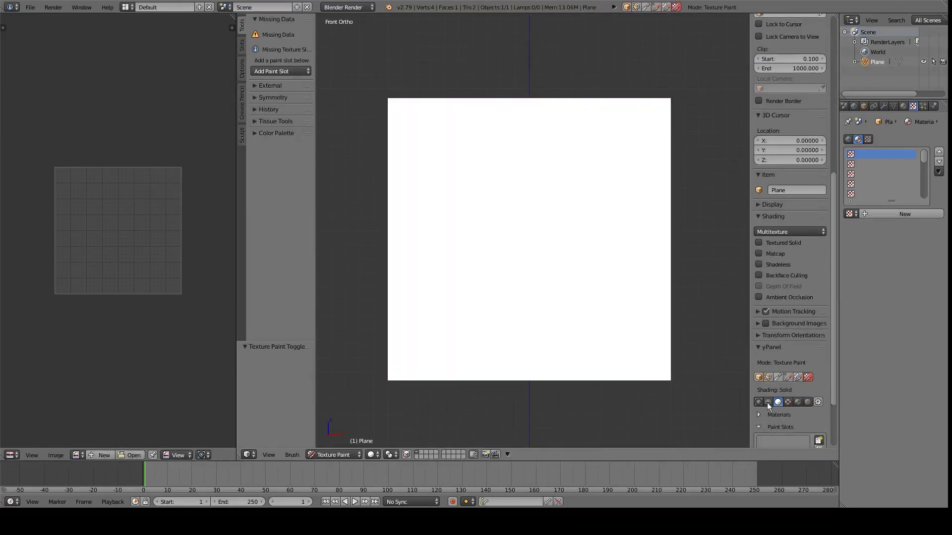
- Add a blank 1024×1024 Diffuse Color paint slot to the plane
left_click(761, 428)
left_click(819, 365)
left_click(844, 353)
left_click(853, 461)
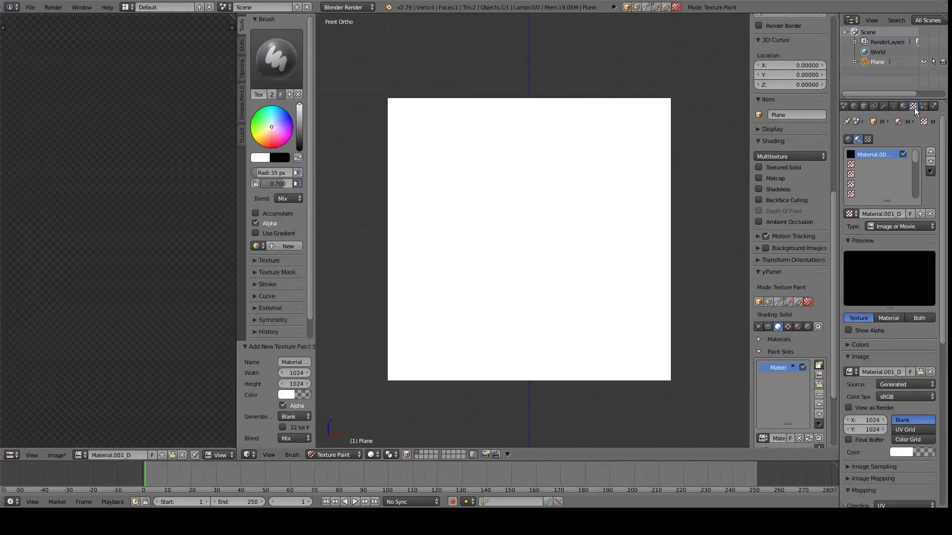
scroll(864, 301, "down", 8)
scroll(888, 238, "up", 8)
- Choose the TexDraw brush in orange, saved to a new palette, and undo a test stroke
left_click(276, 58)
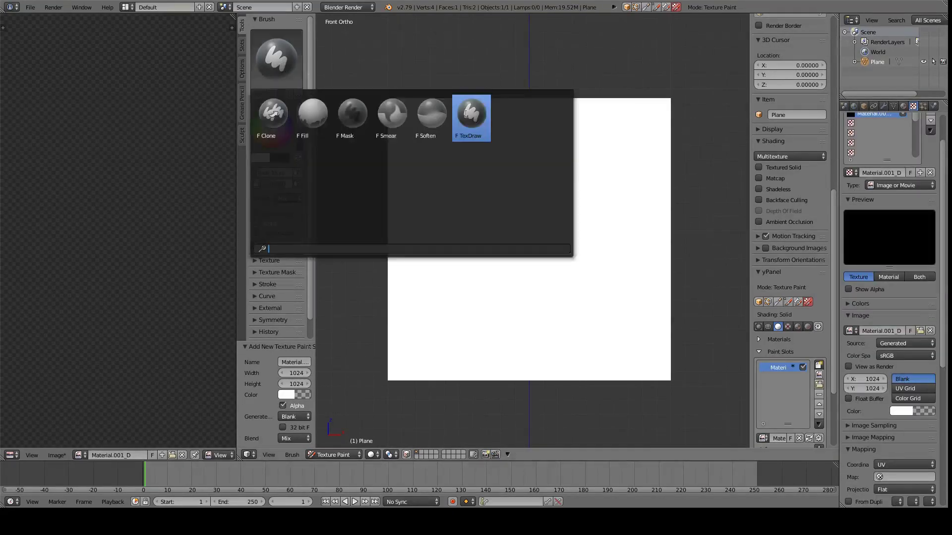
left_click(472, 117)
left_click(268, 142)
left_click(288, 245)
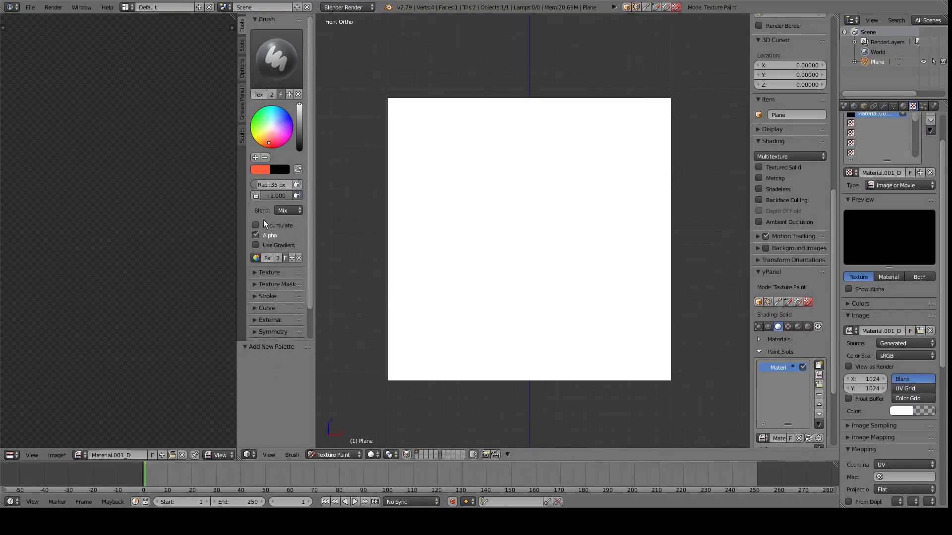
left_click(255, 157)
scroll(520, 143, "up", 1)
left_click_drag(508, 115, 457, 139)
key("ctrl+z")
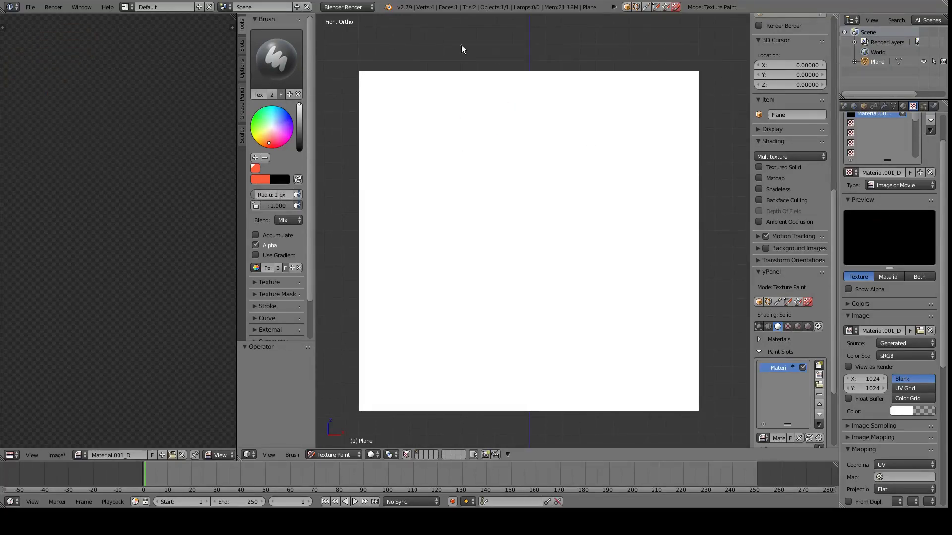
- Paint the orange hair dome with a 60 px brush and view it in Material shading
key("f")
left_click(475, 57)
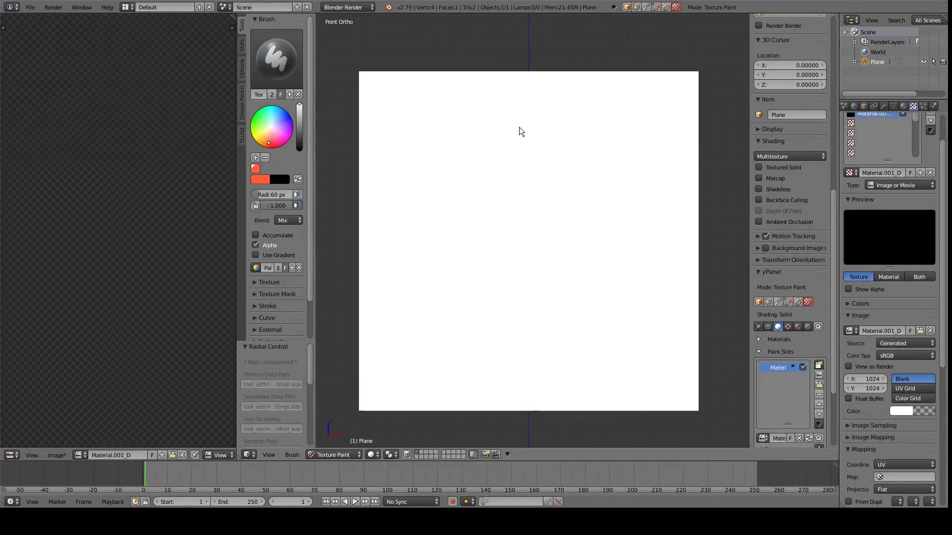
mouse_move(535, 124)
left_mouse_down()
mouse_move(473, 168)
mouse_move(445, 343)
mouse_move(625, 247)
mouse_move(421, 230)
mouse_move(617, 340)
mouse_move(602, 154)
mouse_move(427, 256)
mouse_move(596, 205)
mouse_move(473, 279)
mouse_move(552, 238)
mouse_move(605, 290)
mouse_move(644, 266)
mouse_move(475, 168)
mouse_move(661, 243)
mouse_move(477, 160)
left_mouse_up()
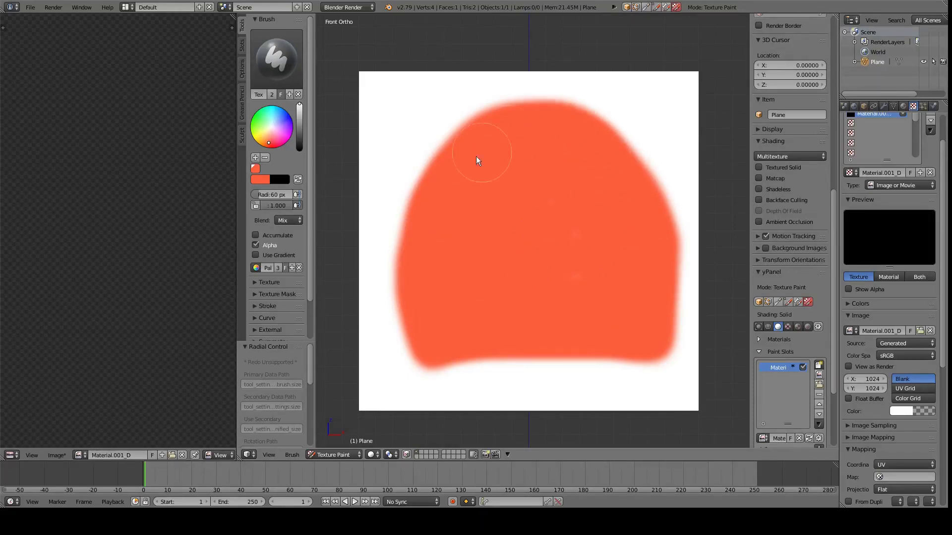
left_click_drag(511, 462, 511, 504)
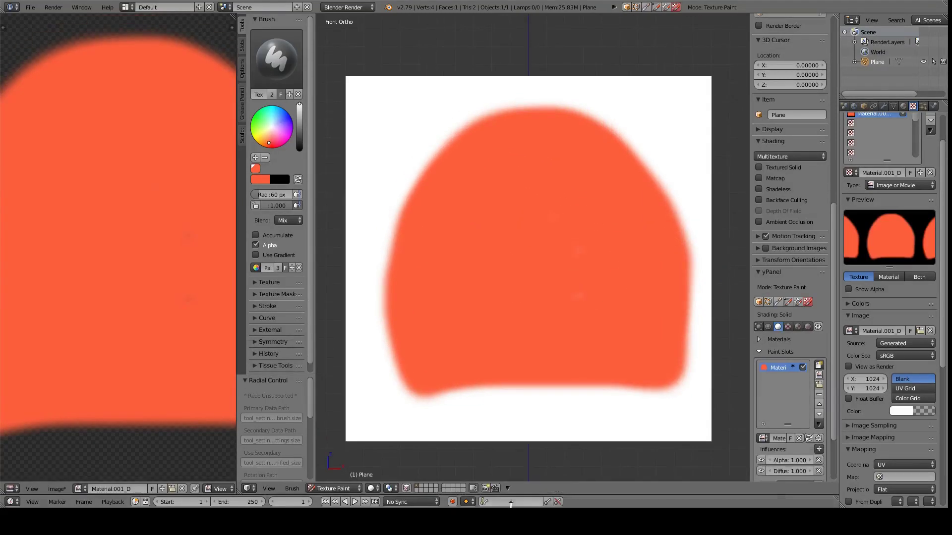
left_click(798, 327)
- Switch the brush colour to black and shrink it to 5 px
key("bracketleft")
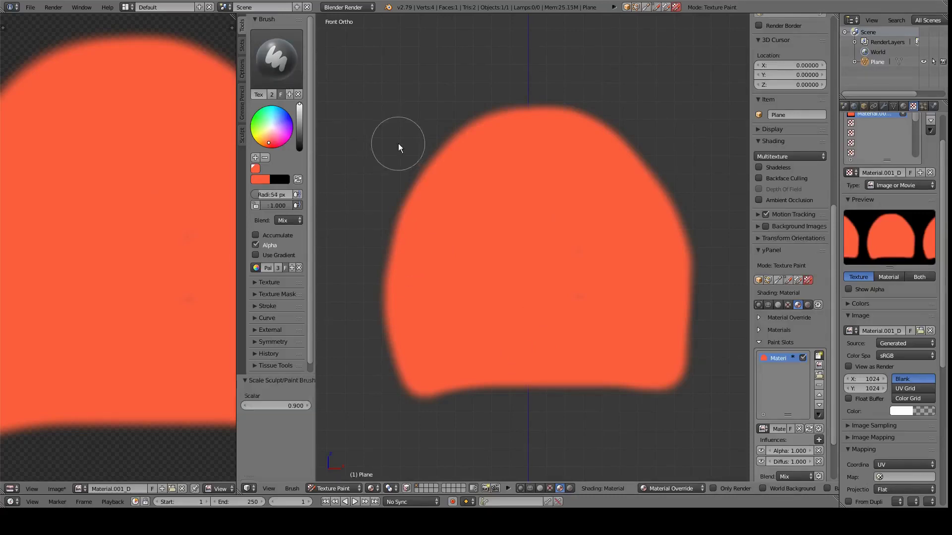
left_click(299, 144)
left_click(257, 306)
scroll(257, 308, "down", 5)
key("bracketleft")
key("bracketleft")
key("bracketleft")
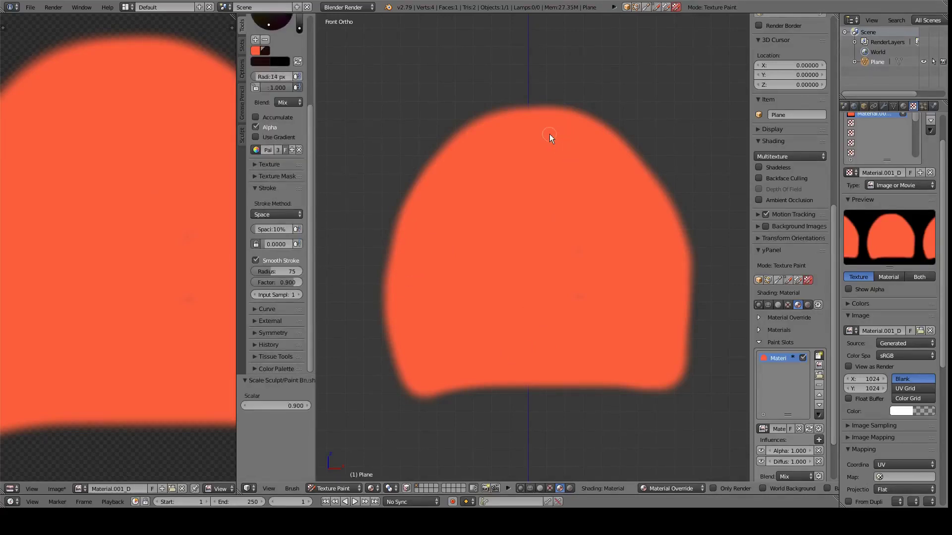
key("bracketleft")
key("bracketleft")
key("bracketleft")
- Outline the hair's left edge, right edge and top with black strokes
mouse_move(475, 118)
left_mouse_down()
mouse_move(401, 197)
mouse_move(394, 353)
mouse_move(415, 397)
left_mouse_up()
mouse_move(528, 109)
left_mouse_down()
mouse_move(489, 102)
mouse_move(520, 119)
left_mouse_up()
left_click_drag(543, 83, 537, 112)
left_click_drag(551, 110, 609, 124)
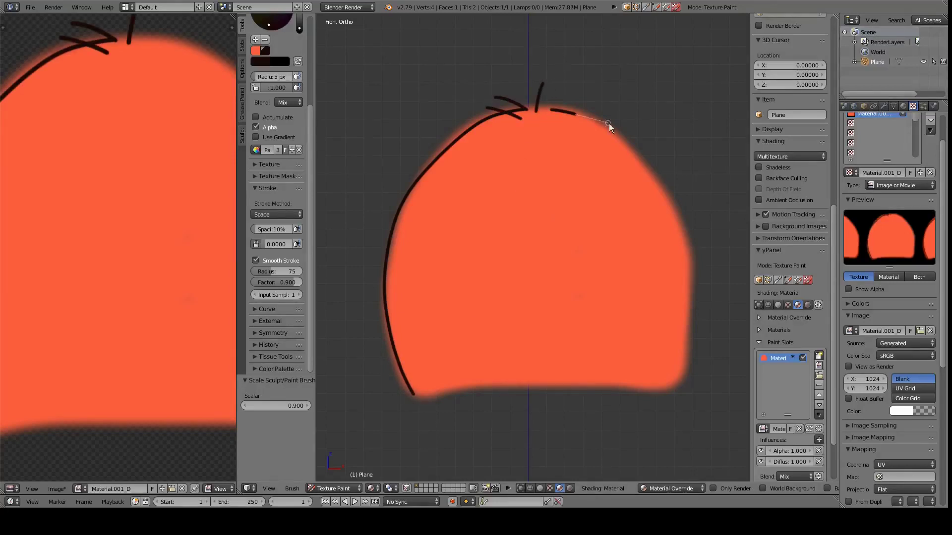
left_click_drag(674, 217, 680, 397)
mouse_move(614, 134)
left_mouse_down()
mouse_move(675, 197)
mouse_move(692, 260)
left_mouse_up()
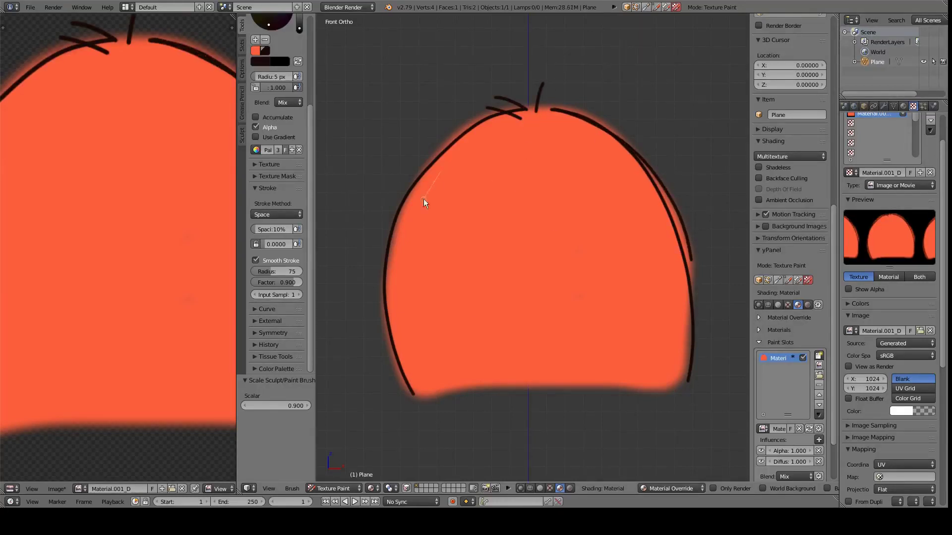
left_click_drag(441, 171, 429, 404)
- Draw five black strand lines along the hair's bottom edge
left_click_drag(445, 344, 463, 398)
left_click_drag(531, 353, 531, 387)
left_click_drag(671, 322, 655, 387)
left_click_drag(628, 355, 618, 395)
left_click_drag(578, 365, 576, 383)
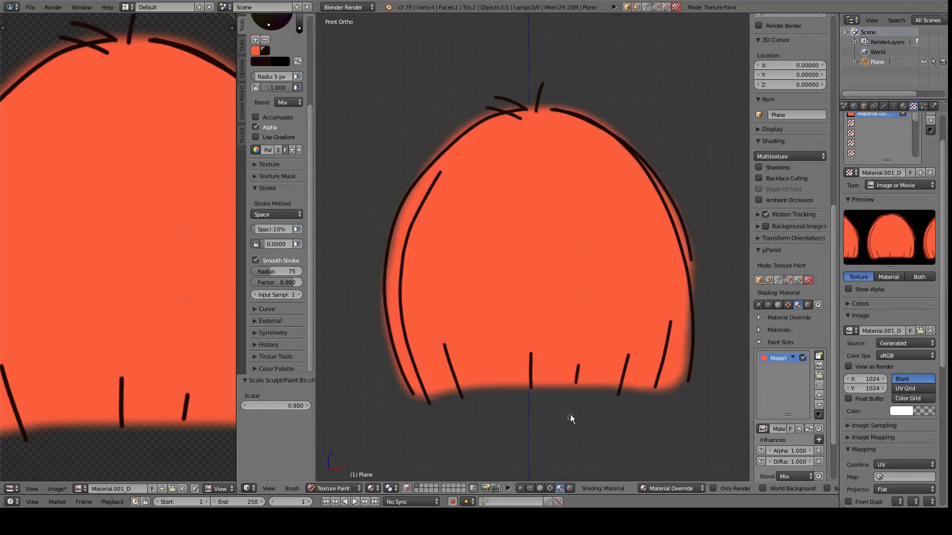
scroll(525, 277, "down", 5)
middle_click_drag(525, 277, 585, 261)
- Back in Object Mode, move the hair plane back along Y
key("ctrl+Tab")
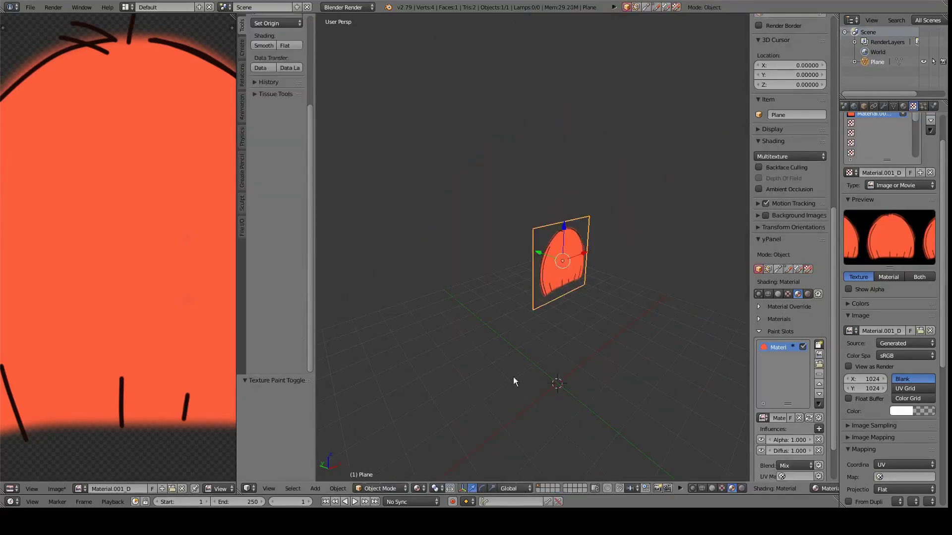
key("g")
key("y")
left_click(503, 237)
- Add a second plane, rotate it 90° on X, and raise it on Z
key("shift+a")
left_click(575, 323)
key("r")
key("x")
key("9")
key("0")
key("Return")
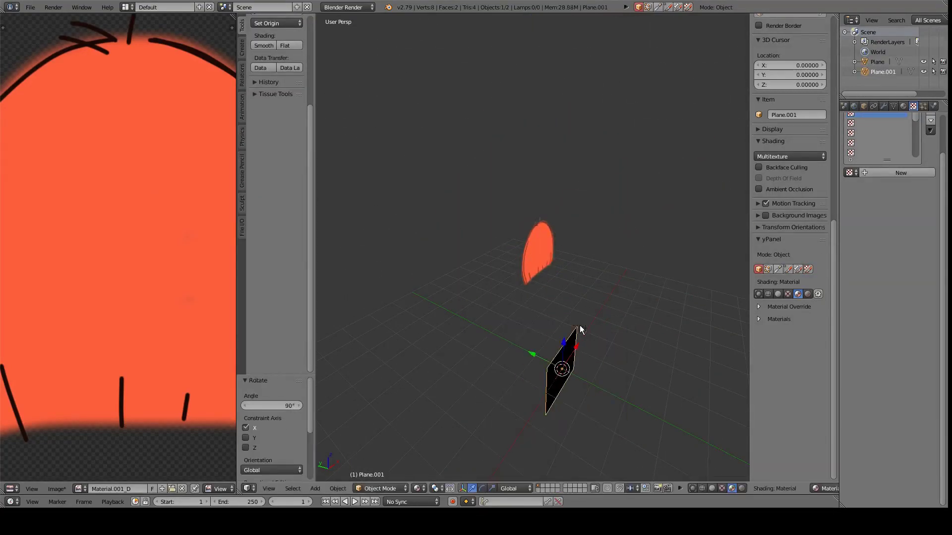
key("g")
key("z")
left_click(565, 237)
- Give the new plane a shadeless material with Z Transparency alpha 0
left_click(903, 106)
left_click(885, 218)
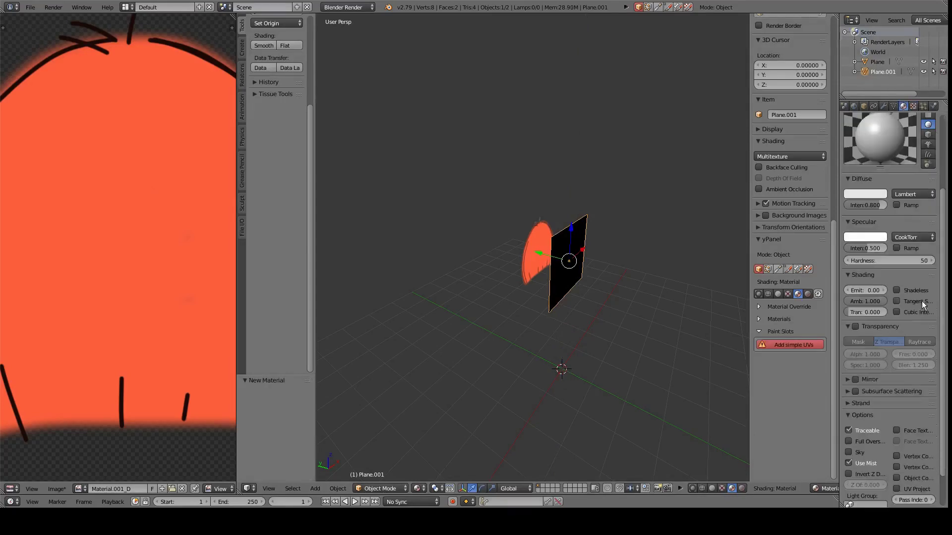
left_click(897, 290)
left_click(855, 326)
left_click_drag(866, 354, 846, 354)
- Unwrap the new plane's UVs, then frame it in front view with Material shading
key("Tab")
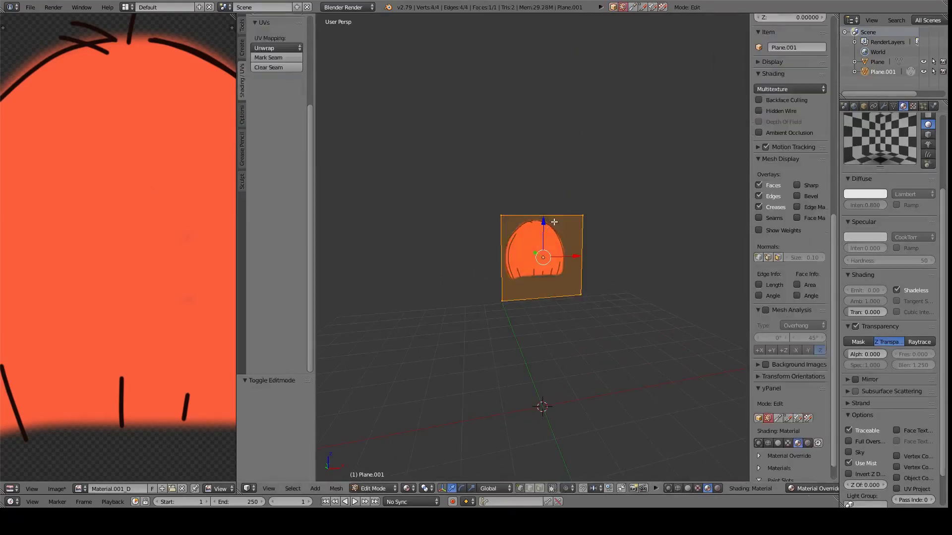
left_click(242, 79)
key("Tab")
scroll(532, 258, "up", 3)
left_click(407, 489)
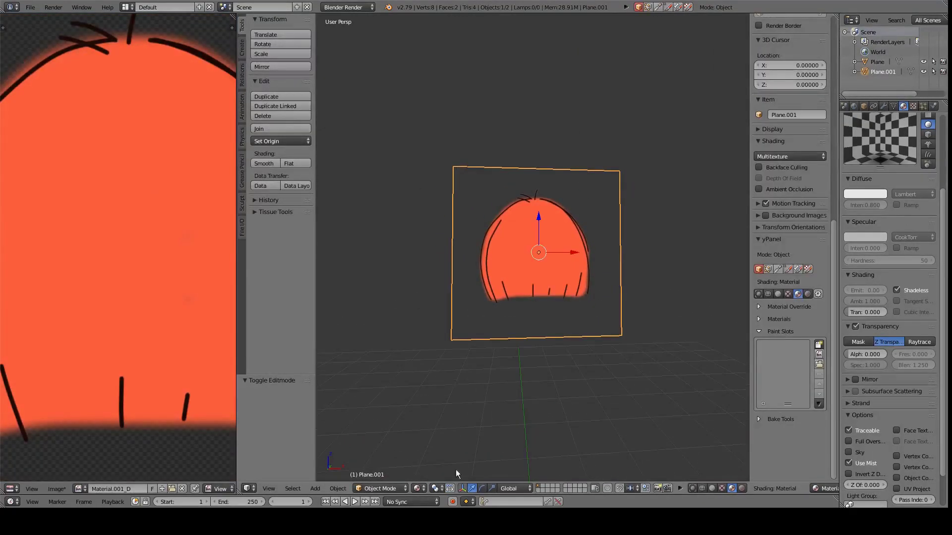
left_click(446, 461)
key("KP_1")
key("KP_Decimal")
left_click(416, 488)
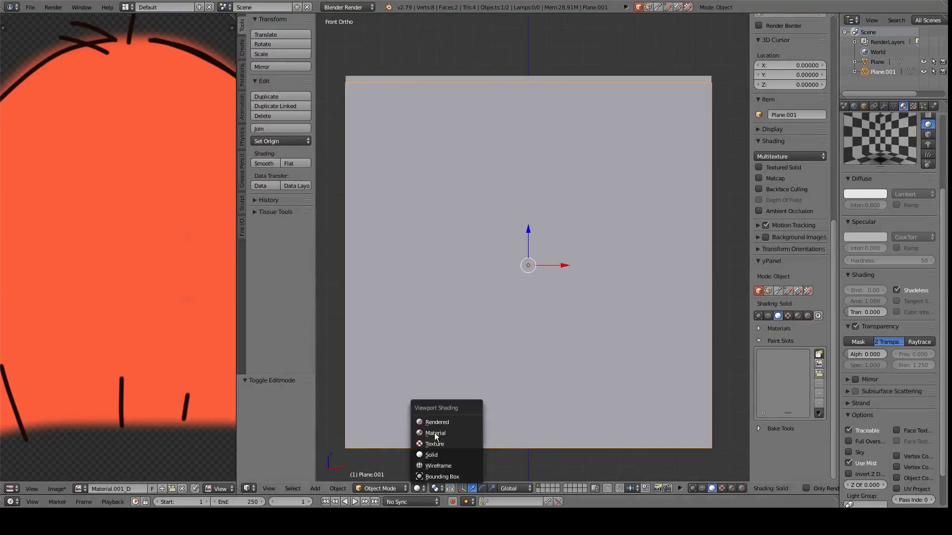
left_click(431, 431)
scroll(502, 343, "up", 2)
- Enter Texture Paint on Plane.001 and add a new Diffuse Color paint slot
left_click(808, 268)
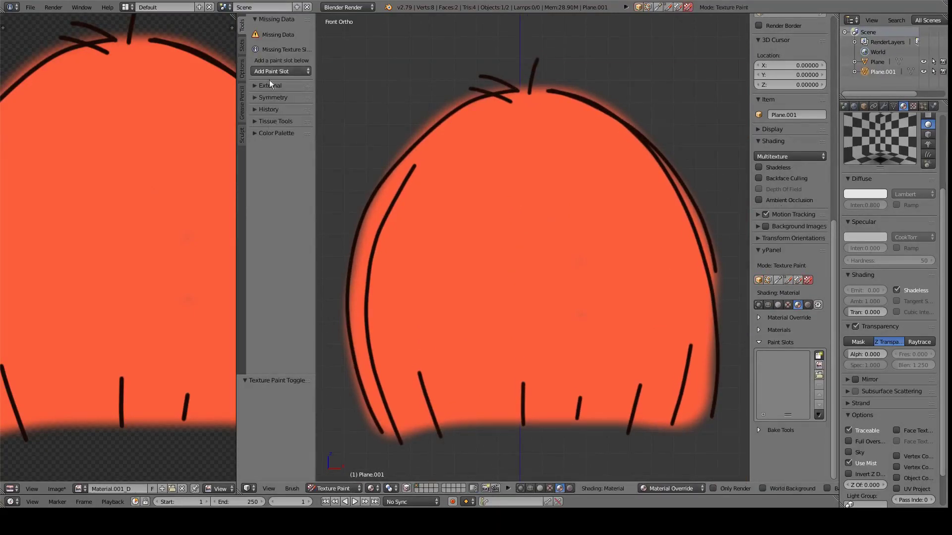
left_click(819, 356)
left_click(845, 344)
left_click(848, 445)
left_click(913, 106)
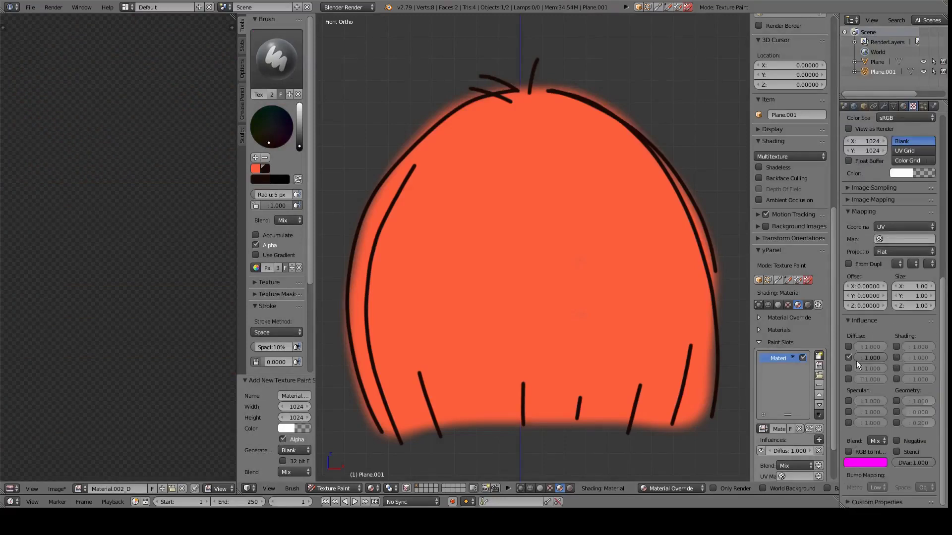
- Pick a peach brush colour at 54 px radius and undo stray strokes
left_click(265, 157)
left_click(263, 180)
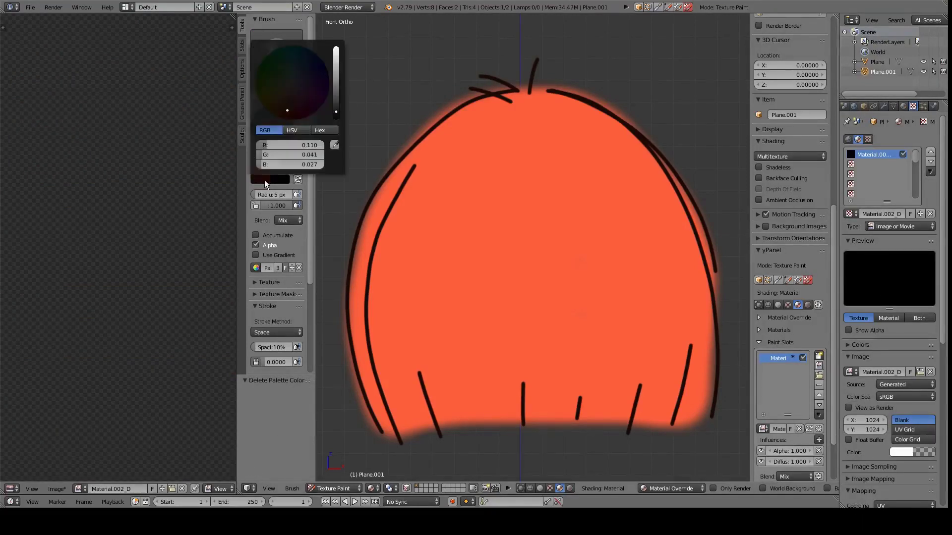
left_click(289, 93)
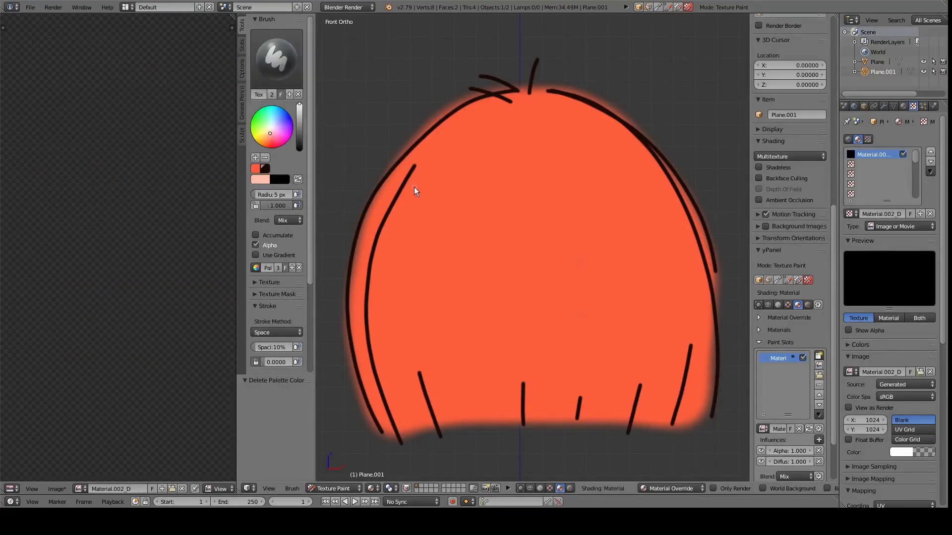
scroll(278, 223, "down", 4)
key("bracketright")
key("bracketright")
key("bracketright")
key("bracketright")
key("bracketright")
key("bracketright")
key("bracketleft")
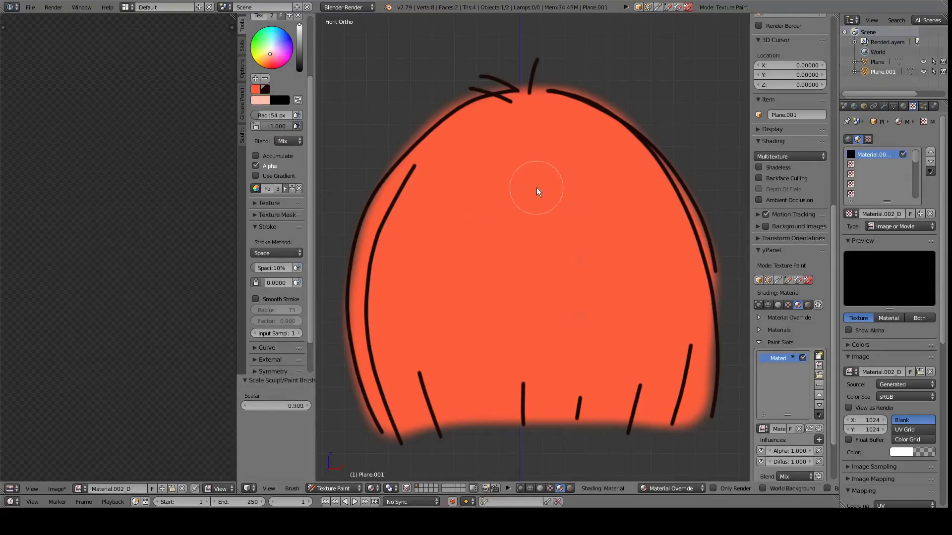
key("ctrl+z")
key("ctrl+z")
key("ctrl+z")
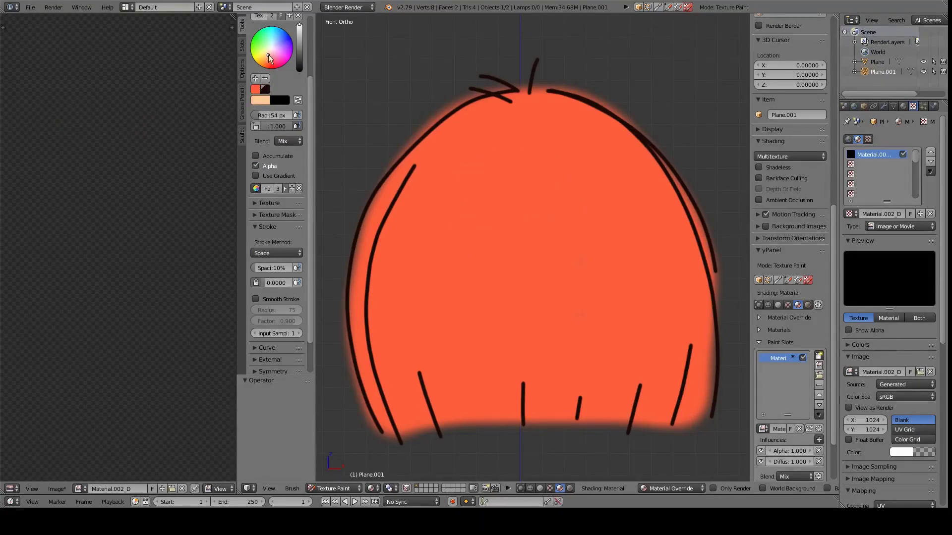
key("ctrl+z")
- Paint the peach face with right and left ear bumps, then switch the colour to pink
mouse_move(527, 175)
left_mouse_down()
mouse_move(482, 313)
mouse_move(435, 271)
mouse_move(522, 193)
mouse_move(635, 260)
mouse_move(593, 337)
mouse_move(457, 347)
mouse_move(536, 176)
mouse_move(514, 304)
mouse_move(526, 258)
left_mouse_up()
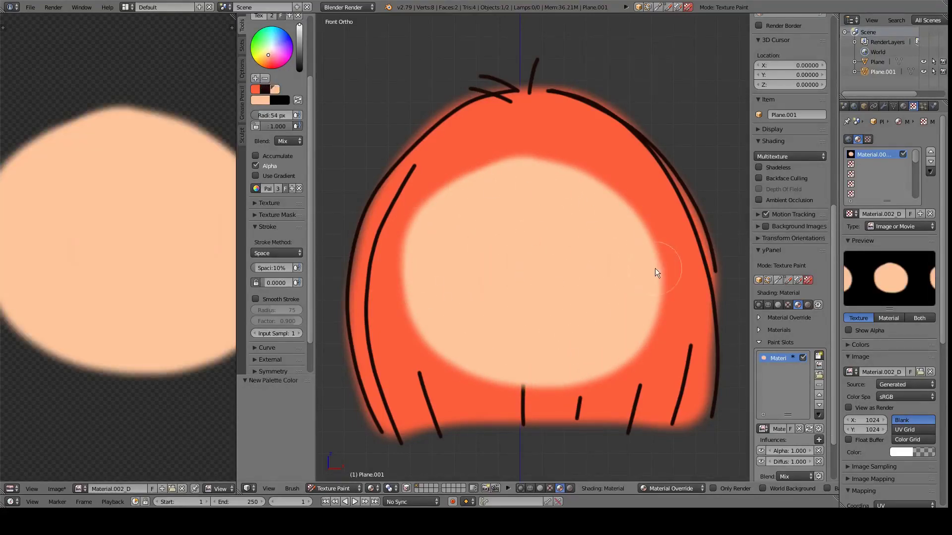
left_click(676, 266)
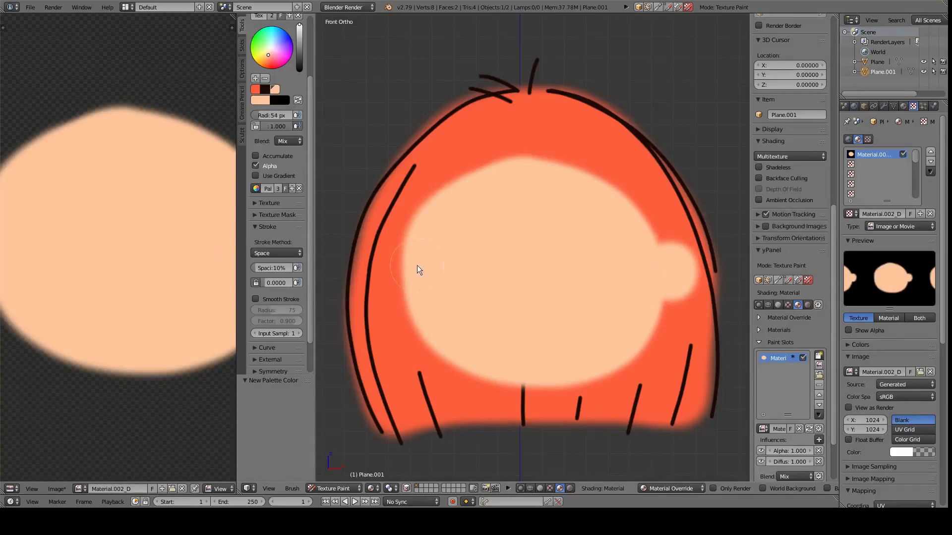
left_click(382, 270)
left_click(260, 100)
left_click_drag(283, 165, 293, 158)
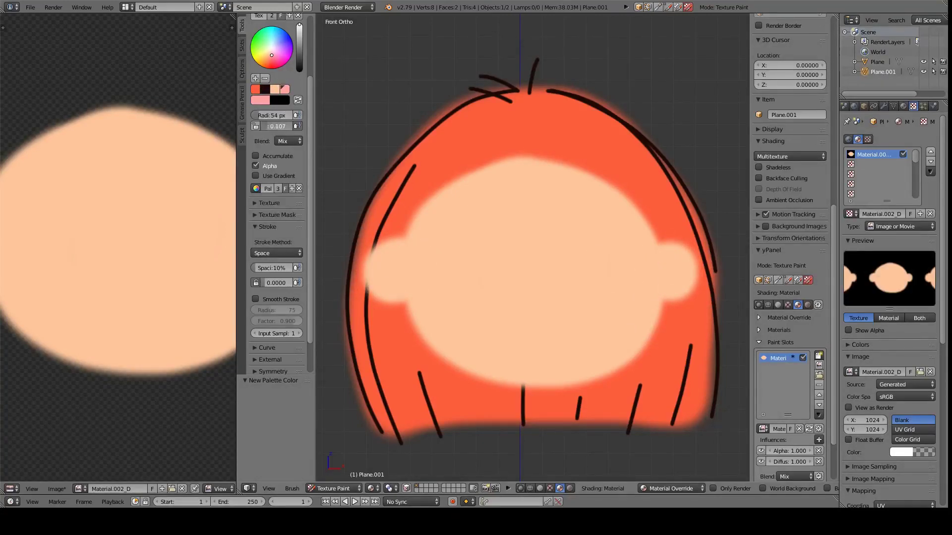
- Dab pink blush on both cheeks, setting brush strength to 0.5
left_click(465, 302)
left_click(260, 101)
left_click(293, 164)
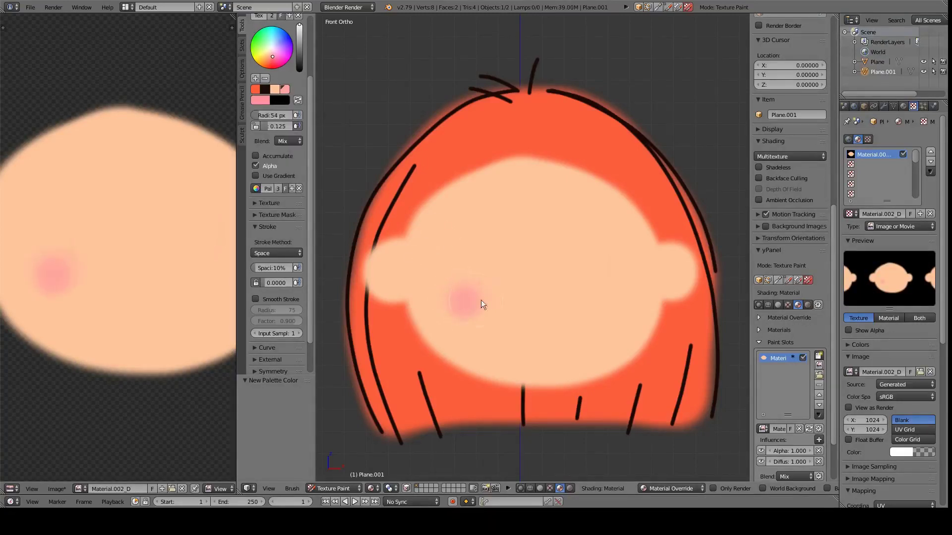
left_click(602, 302)
left_click(280, 127)
type("0.5")
left_click(260, 100)
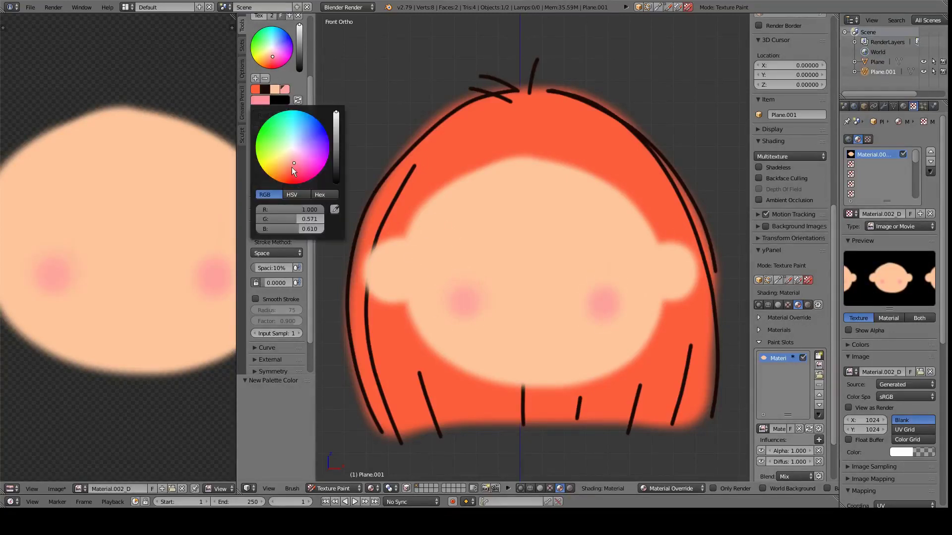
left_click(292, 223)
left_click(610, 310)
- Add a pink nose dot, soft blush on both sides of the forehead, and a faint chin blush
key("bracketleft")
key("bracketleft")
left_click(530, 298)
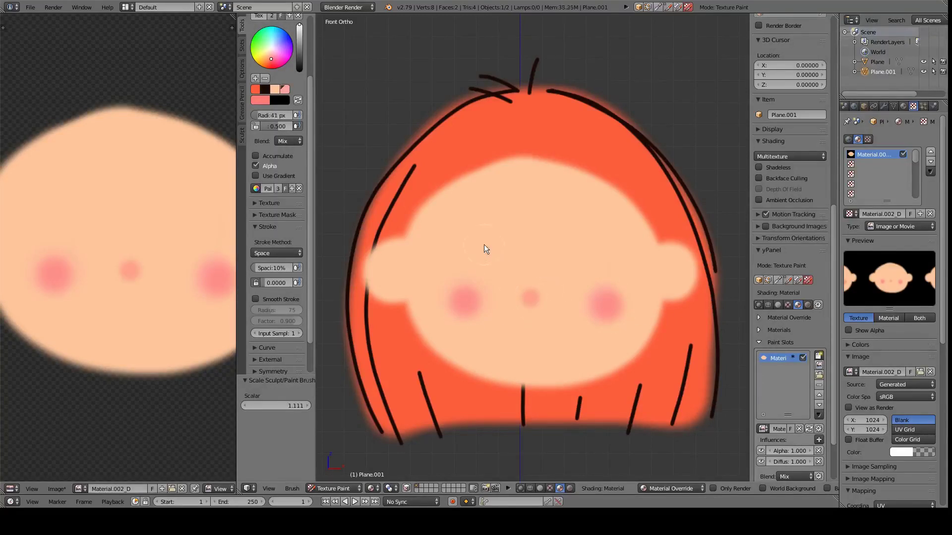
key("bracketright")
key("bracketright")
key("bracketright")
left_click(478, 242)
left_click(576, 243)
key("bracketright")
key("bracketright")
key("ctrl+z")
key("shift+f")
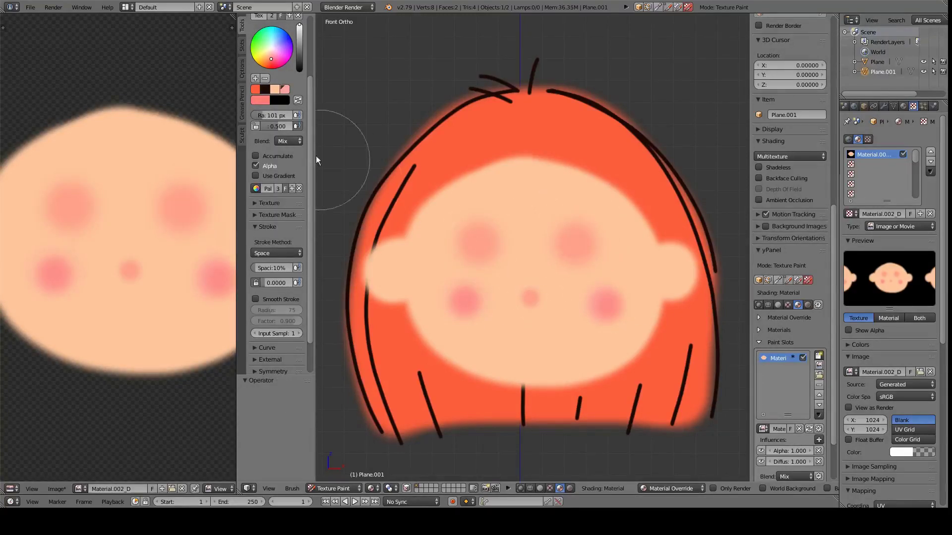
left_click(316, 156)
left_click(533, 344)
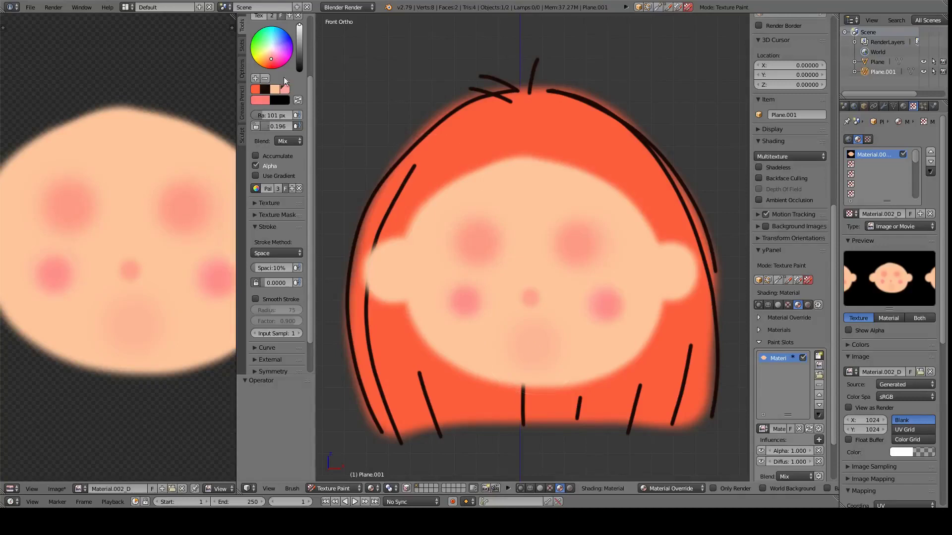
- Darken the brush toward black, enable smoothed strokes, and shrink the brush
left_click(300, 67)
scroll(295, 289, "down", 2)
left_click(267, 260)
key("bracketleft")
key("bracketleft")
key("bracketleft")
key("bracketleft")
- Draw dark outlines around the face and both ears, including the right inner-ear line
scroll(275, 148, "up", 3)
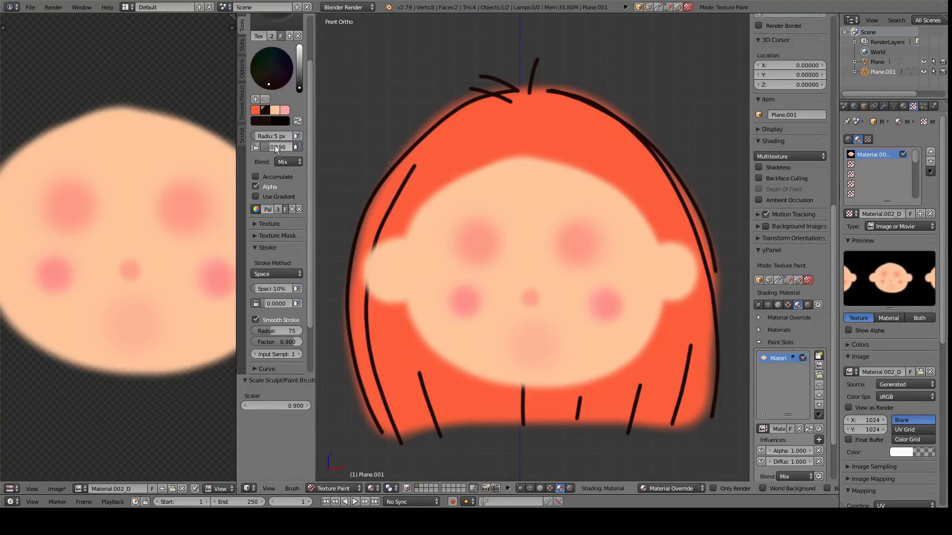
mouse_move(416, 207)
left_mouse_down()
mouse_move(403, 283)
mouse_move(499, 392)
mouse_move(662, 328)
mouse_move(666, 295)
left_mouse_up()
left_click_drag(656, 238, 495, 155)
mouse_move(412, 250)
left_mouse_down()
mouse_move(358, 234)
mouse_move(396, 321)
left_mouse_up()
left_click_drag(665, 245, 670, 247)
scroll(273, 288, "down", 3)
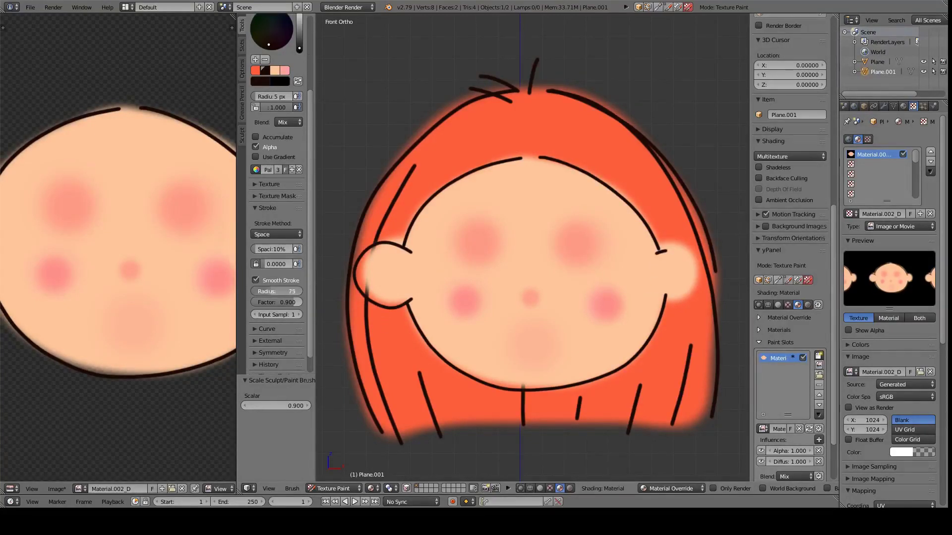
left_click_drag(286, 291, 271, 291)
mouse_move(672, 248)
left_mouse_down()
mouse_move(656, 294)
mouse_move(654, 281)
mouse_move(683, 265)
left_mouse_up()
left_click_drag(674, 267, 673, 285)
scroll(569, 306, "down", 3)
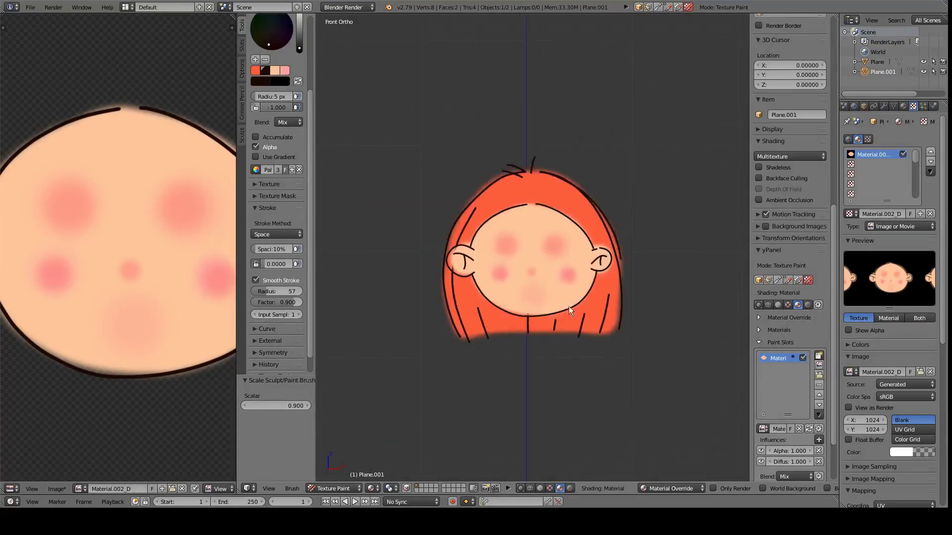
scroll(502, 314, "up", 4)
scroll(502, 314, "down", 1)
- With a larger unsmoothed skin-tone brush, soften the chin blush and shade the lower jaw
left_click(256, 280)
left_click(257, 80)
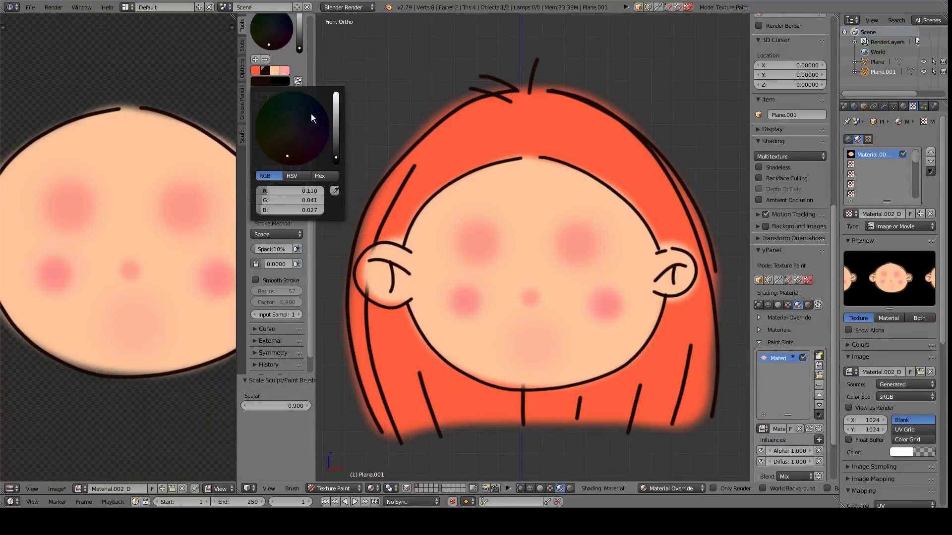
left_click_drag(336, 159, 336, 105)
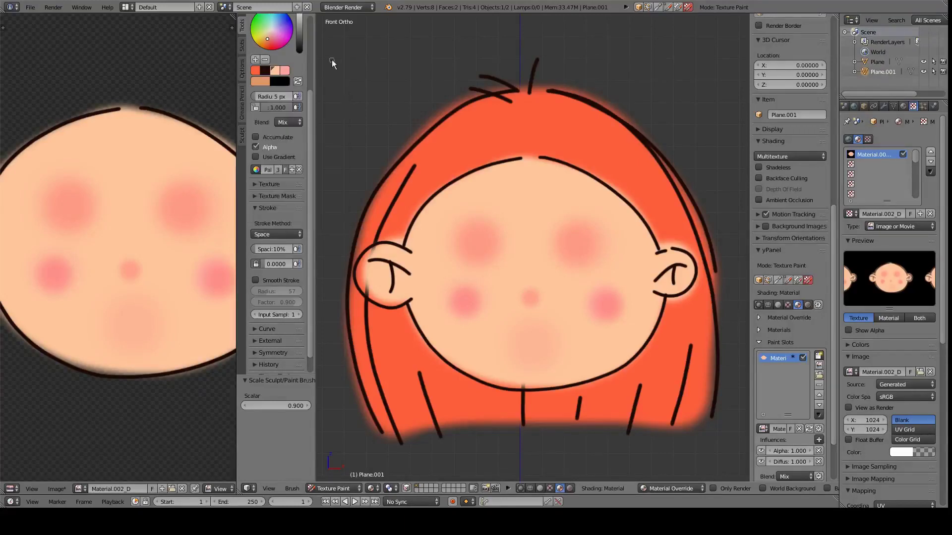
key("bracketright")
left_click_drag(428, 282, 424, 298)
key("ctrl+z")
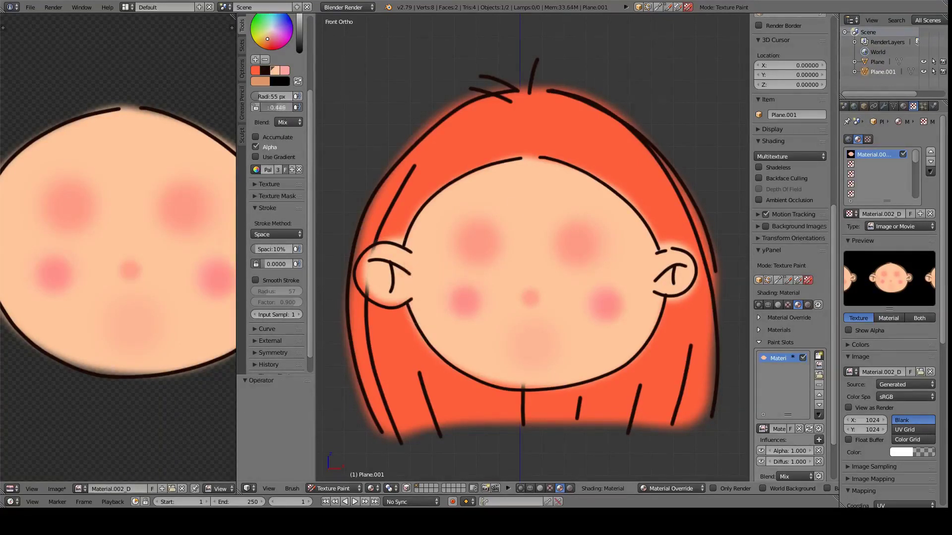
left_click(263, 83)
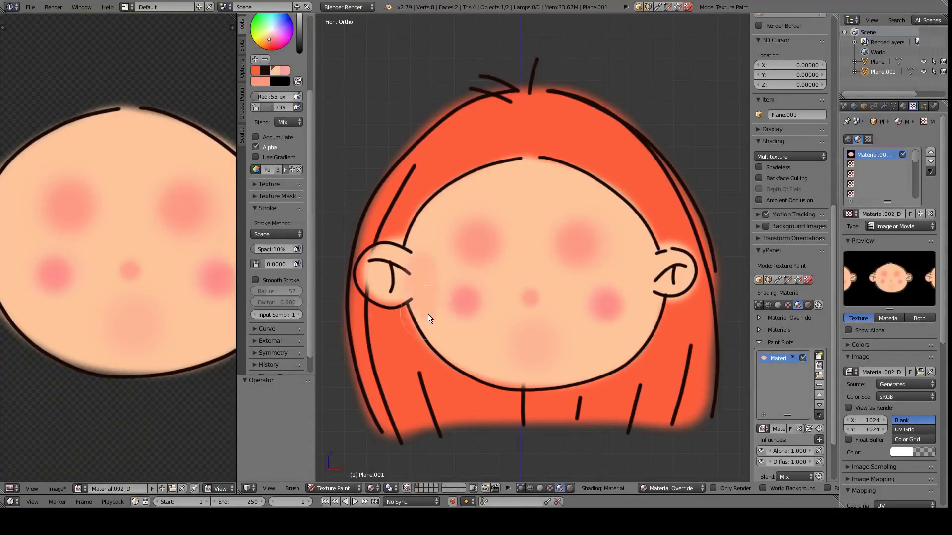
left_click_drag(516, 359, 588, 369)
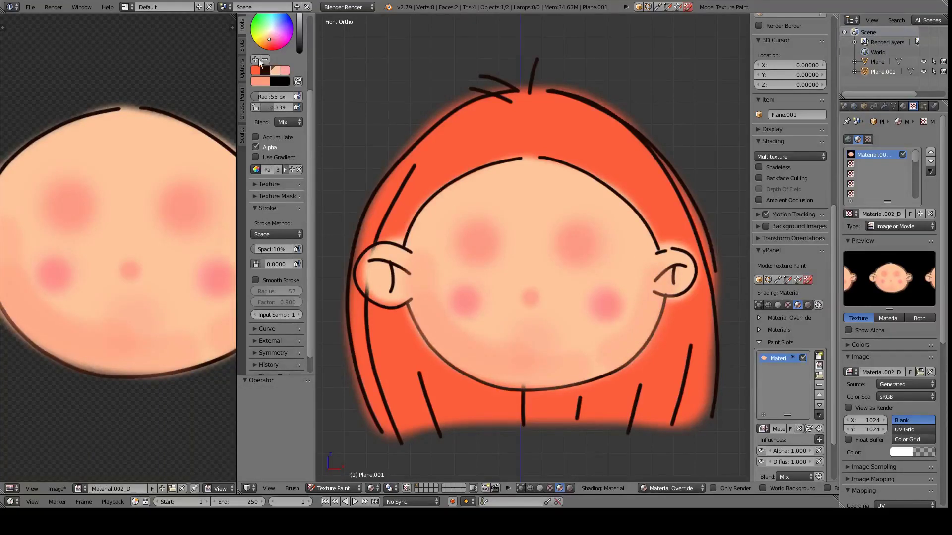
mouse_move(444, 326)
left_mouse_down()
mouse_move(568, 368)
mouse_move(615, 352)
left_mouse_up()
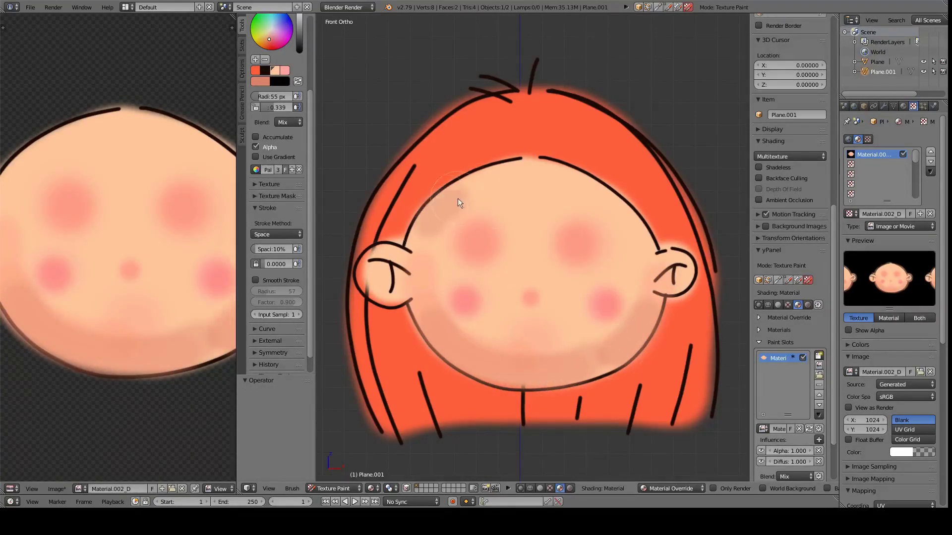
- Darken the left jaw line and jaw edge with a small, smoothed dark brush
key("s")
left_click(255, 280)
key("bracketleft")
key("bracketleft")
key("bracketleft")
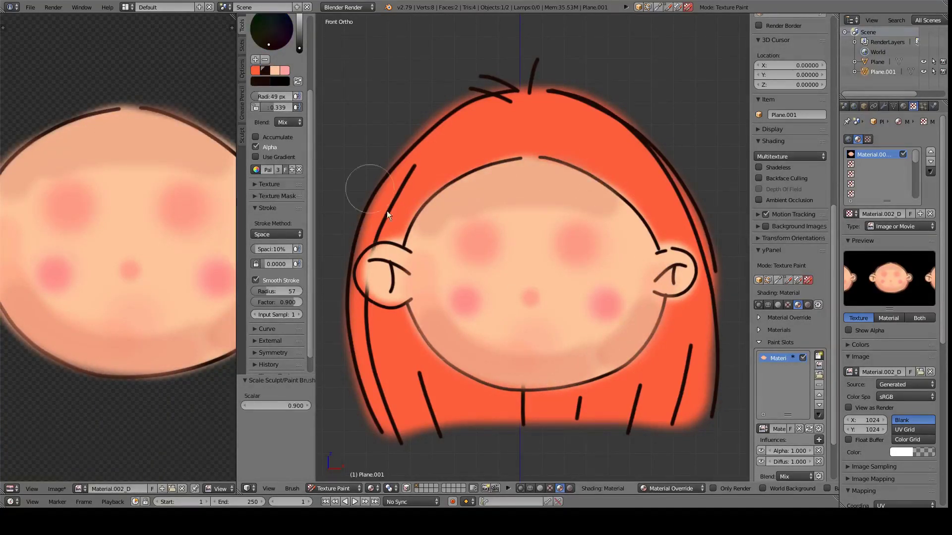
key("bracketleft")
key("bracketleft")
key("bracketleft")
left_click_drag(424, 342, 407, 302)
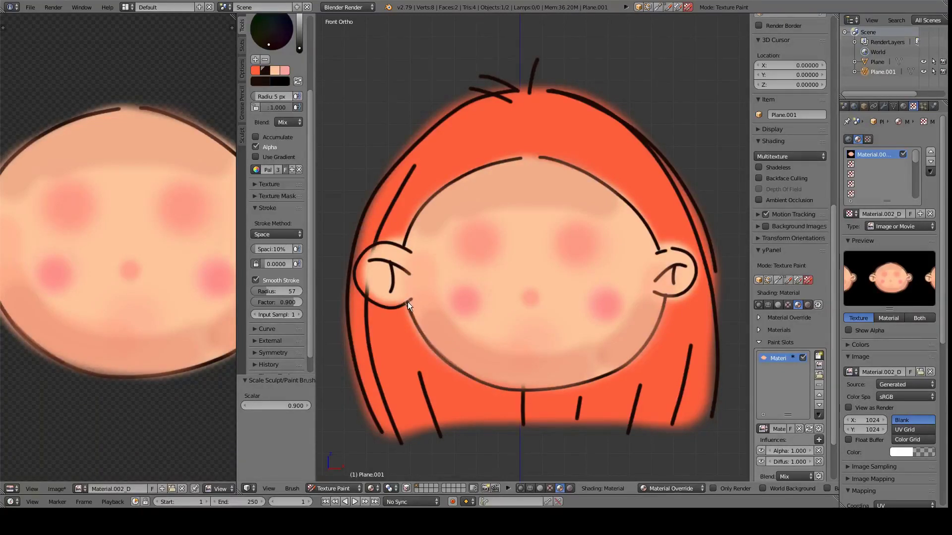
mouse_move(477, 382)
left_mouse_down()
mouse_move(612, 373)
mouse_move(662, 273)
left_mouse_up()
- Return to Object Mode and orbit the view around the face plane
left_click(808, 280)
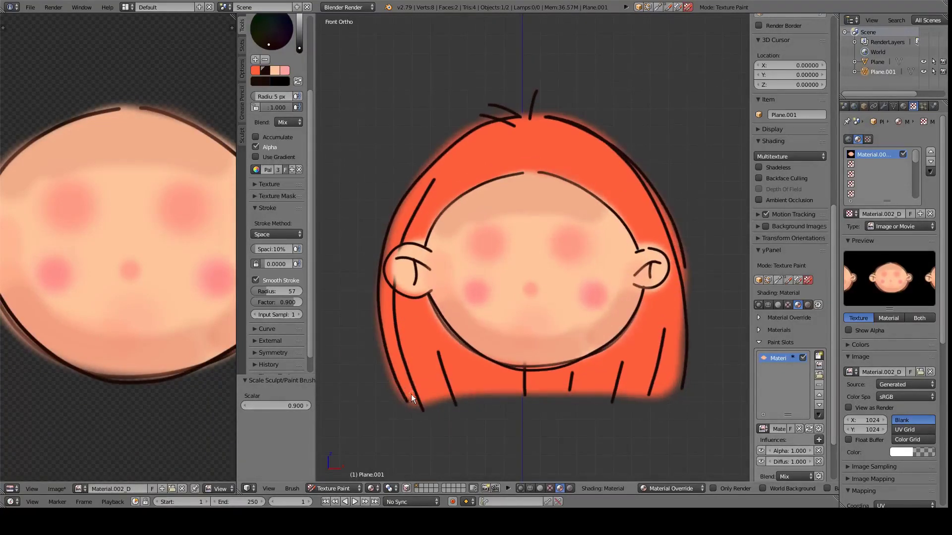
middle_click_drag(412, 395, 494, 329)
scroll(494, 330, "down", 5)
mouse_move(576, 268)
middle_mouse_down()
mouse_move(534, 329)
mouse_move(541, 346)
middle_mouse_up()
- Add a new plane and stand it upright by rotating it 90° on X
key("shift+a")
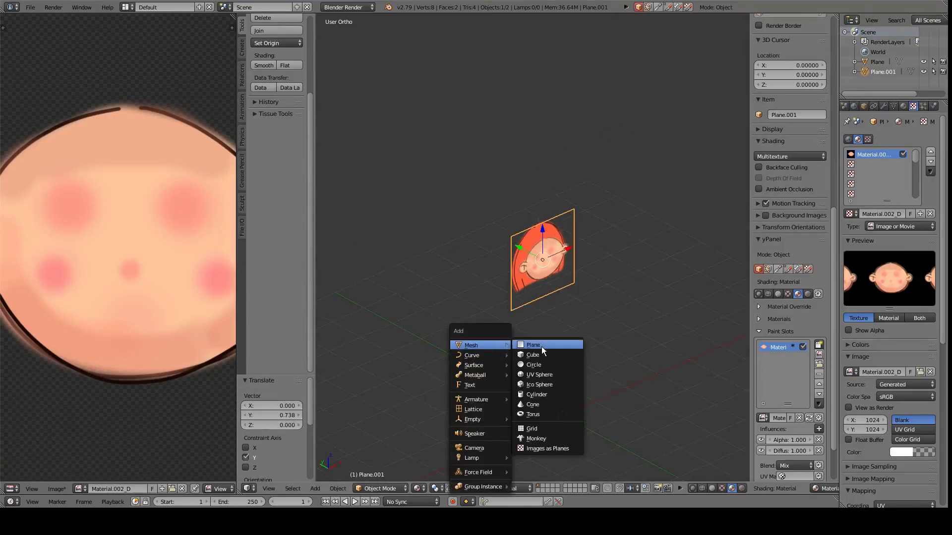
left_click(541, 346)
key("r")
key("x")
key("9")
key("0")
key("Return")
- Give the plane a new shadeless material with Z Transparency and alpha 0
left_click(904, 106)
left_click(885, 171)
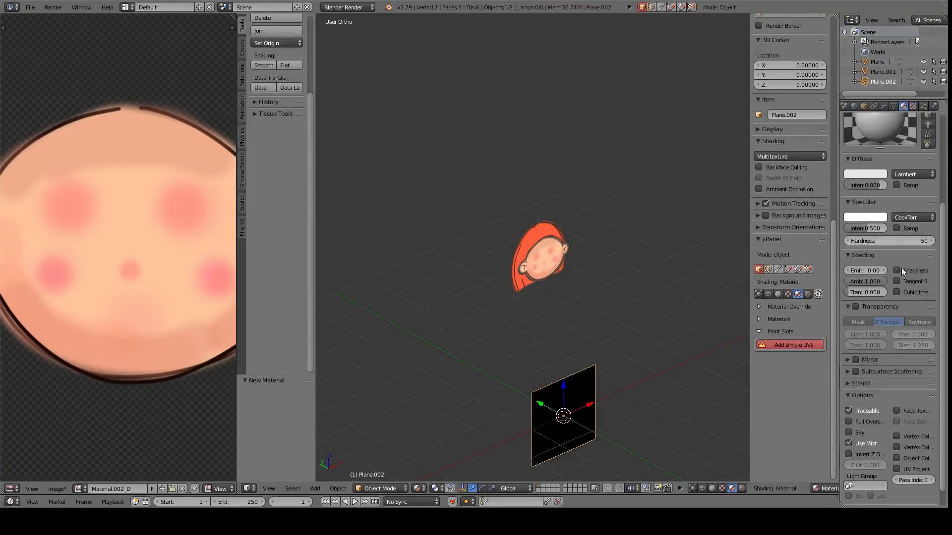
left_click(897, 270)
left_click(855, 307)
left_click_drag(872, 334, 844, 336)
- Shrink the plane to a small square and place it over the face's upper-right blush
key("g")
key("z")
left_click(558, 252)
key("KP_1")
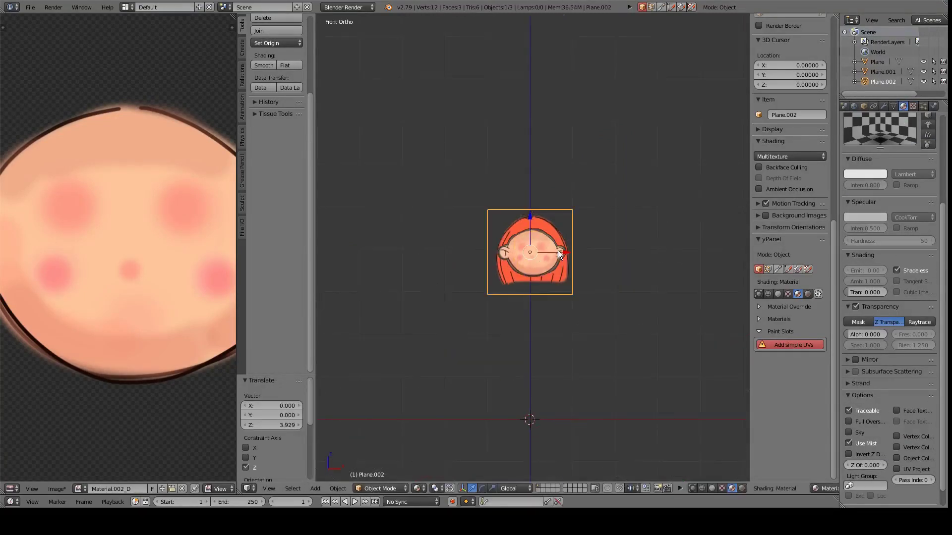
key("KP_Decimal")
key("s")
left_click(540, 296)
key("g")
left_click(573, 290)
scroll(598, 273, "up", 2)
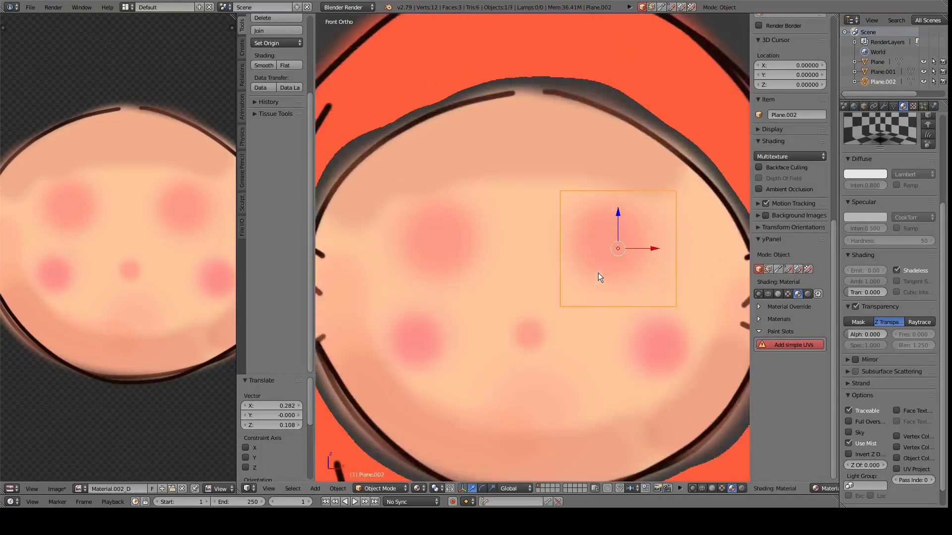
scroll(564, 310, "up", 2)
middle_click_drag(564, 310, 522, 313, "shift")
- Add simple UVs and a blank Alpha paint-slot texture to the plane
left_click(793, 345)
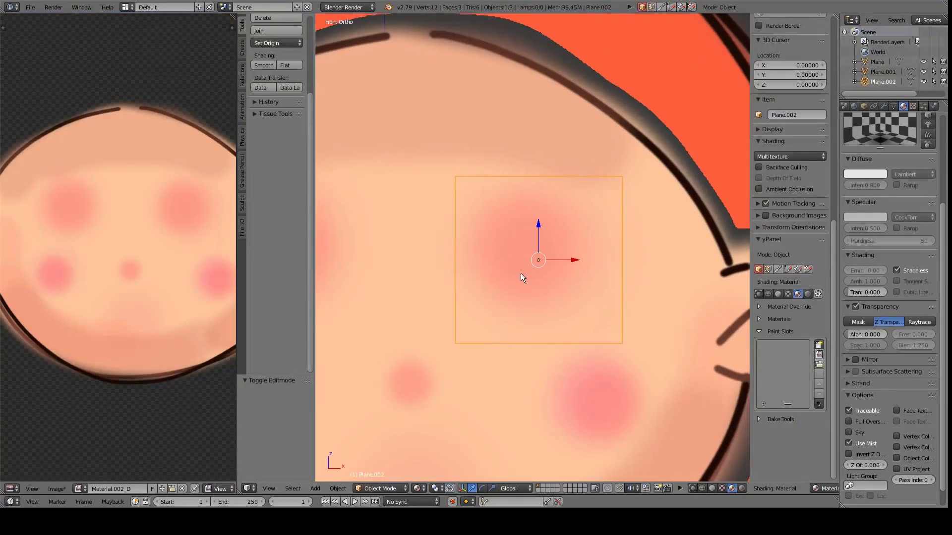
left_click(819, 345)
left_click(835, 292)
left_click(858, 403)
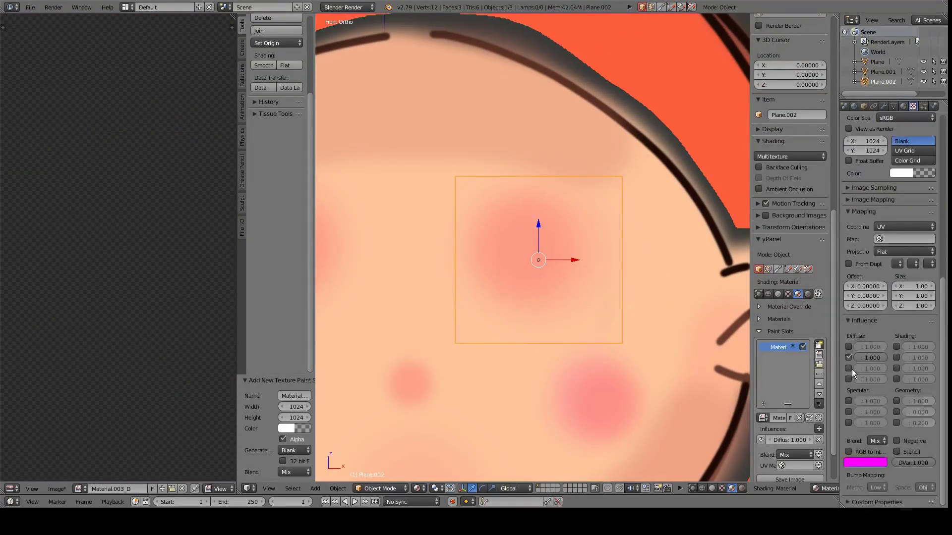
- Paint the plane's texture with smoothing off and save the light pink colour to the palette
key("ctrl+Tab")
left_click(263, 166)
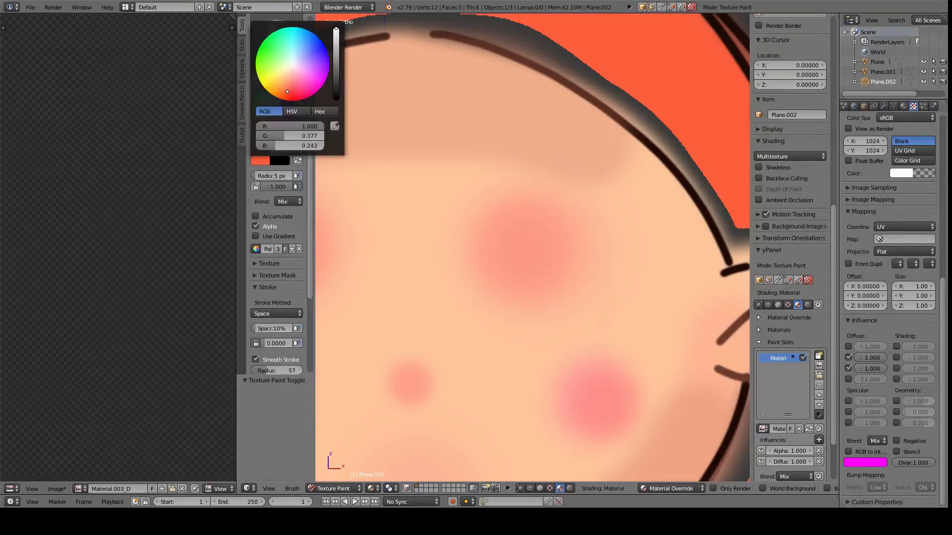
key("bracketright")
key("bracketright")
key("bracketright")
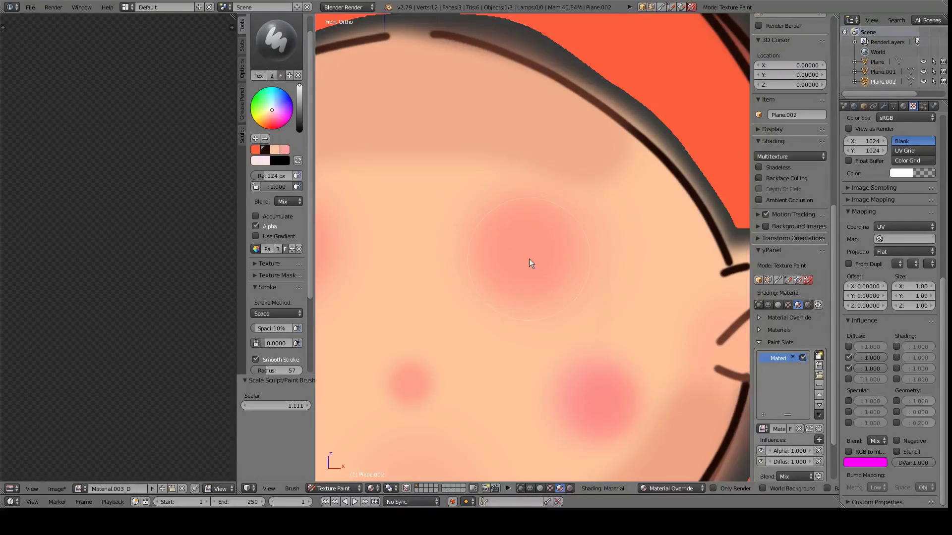
key("bracketleft")
key("bracketleft")
key("bracketleft")
scroll(278, 248, "down", 4)
left_click(255, 280)
mouse_move(525, 241)
left_mouse_down()
mouse_move(503, 278)
mouse_move(558, 272)
left_mouse_up()
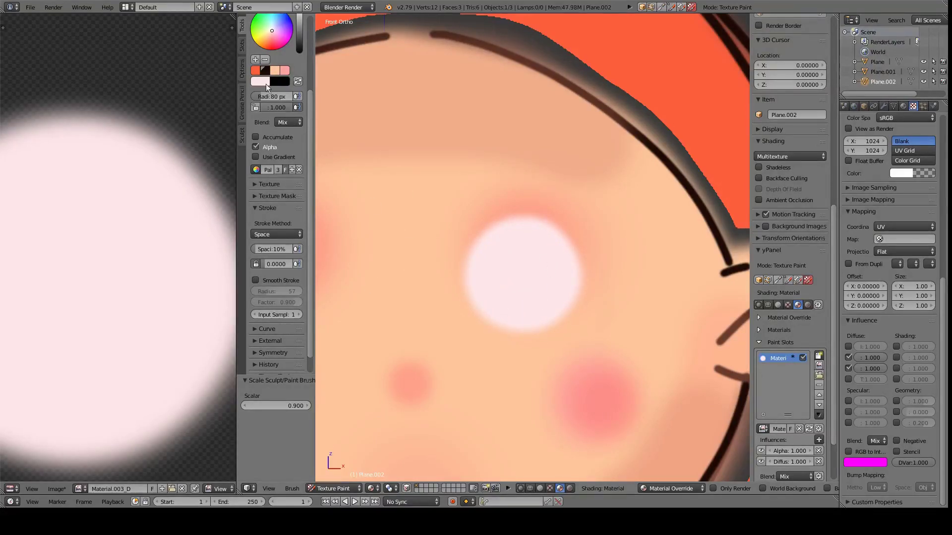
left_click(255, 60)
- Paint a black pupil in the white eye with a small white highlight
key("bracketleft")
key("bracketleft")
key("bracketleft")
left_click(265, 70)
mouse_move(510, 266)
left_mouse_down()
mouse_move(532, 283)
mouse_move(521, 279)
mouse_move(547, 269)
left_mouse_up()
scroll(277, 144, "up", 5)
key("bracketleft")
key("bracketleft")
key("bracketleft")
left_click(520, 278)
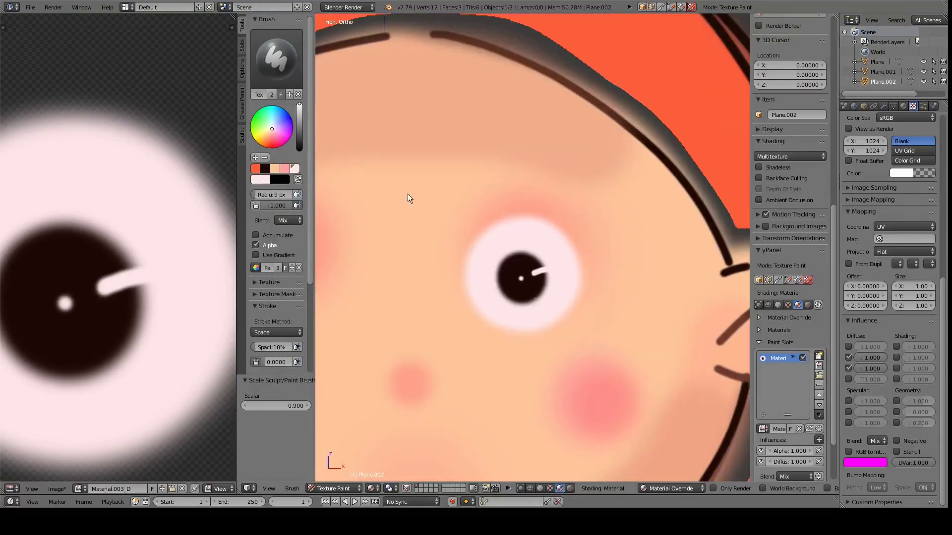
- With smoothing on, draw the eyelid arcs plus upper and lower lashes around the eye
scroll(266, 231, "down", 5)
scroll(267, 231, "down", 2)
left_click(255, 261)
key("bracketright")
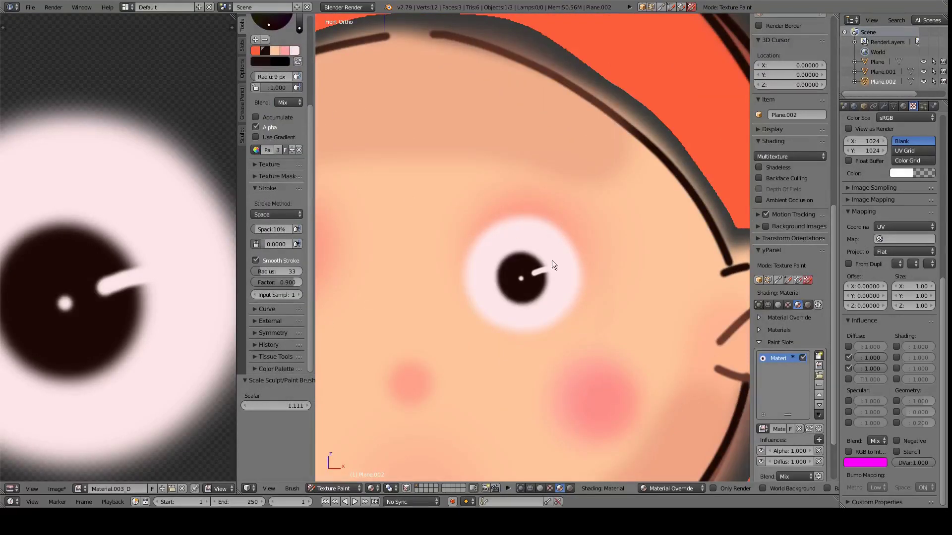
left_click_drag(490, 223, 457, 274)
left_click_drag(490, 321, 565, 313)
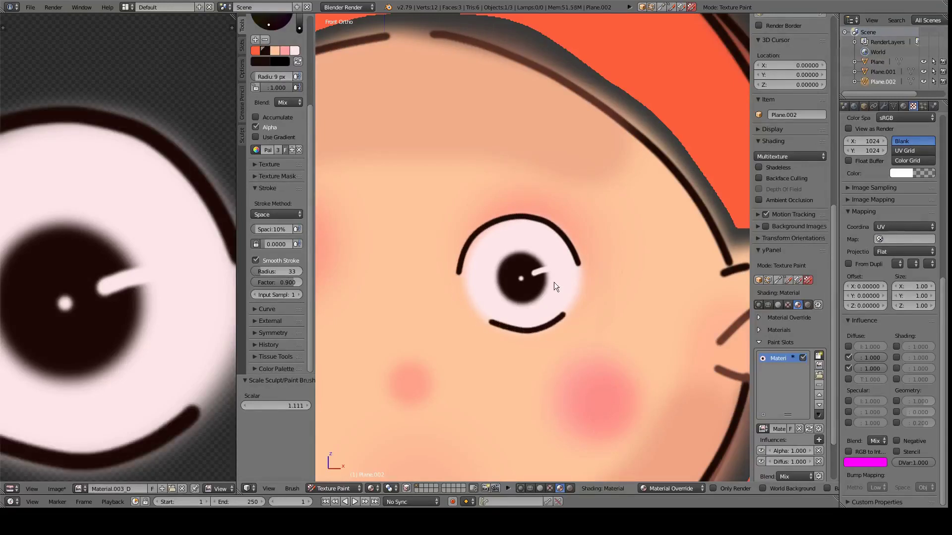
mouse_move(457, 263)
left_mouse_down()
mouse_move(518, 202)
mouse_move(503, 216)
left_mouse_up()
mouse_move(501, 219)
left_mouse_down()
mouse_move(553, 208)
mouse_move(563, 229)
left_mouse_up()
left_click_drag(508, 331, 506, 342)
mouse_move(525, 332)
left_mouse_down()
mouse_move(526, 343)
mouse_move(549, 337)
left_mouse_up()
scroll(203, 327, "down", 4)
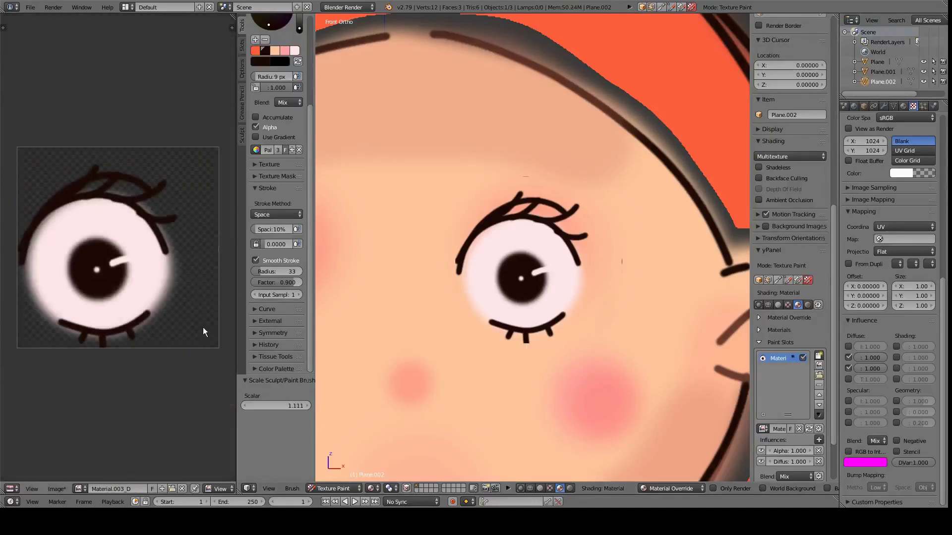
scroll(203, 327, "up", 1)
key("Home")
- Duplicate the painted eye plane and slide the copy left along X as the second eye
key("ctrl+Tab")
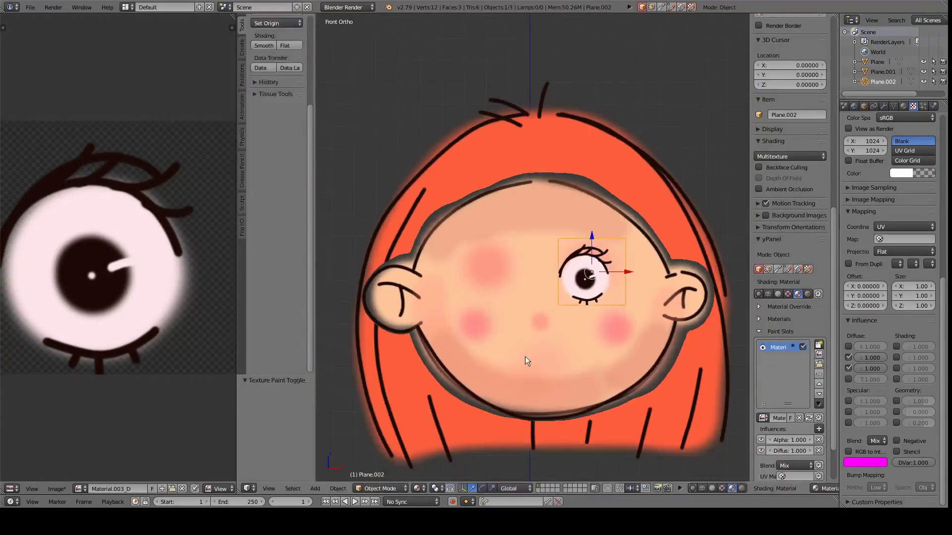
scroll(525, 356, "down", 1)
key("shift+d")
key("x")
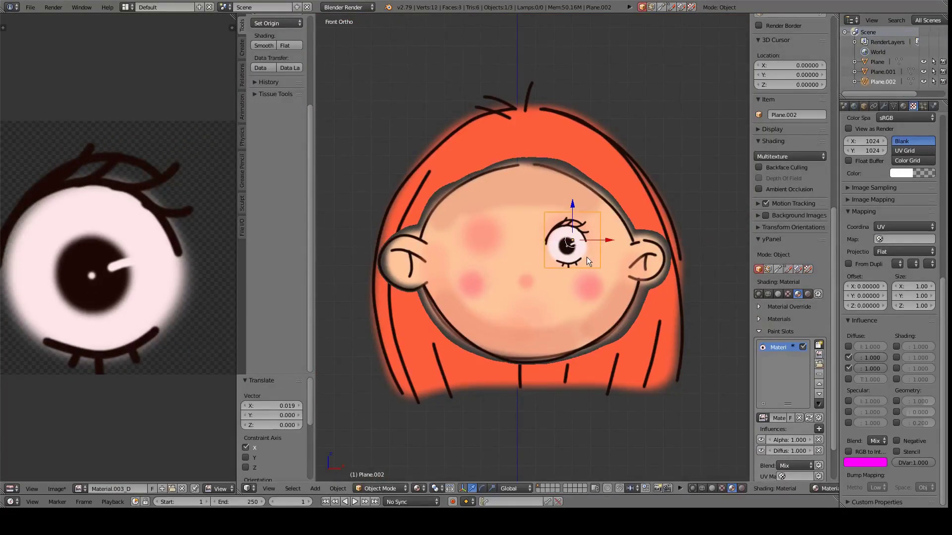
left_click(536, 242)
key("r")
key("Escape")
key("g")
key("x")
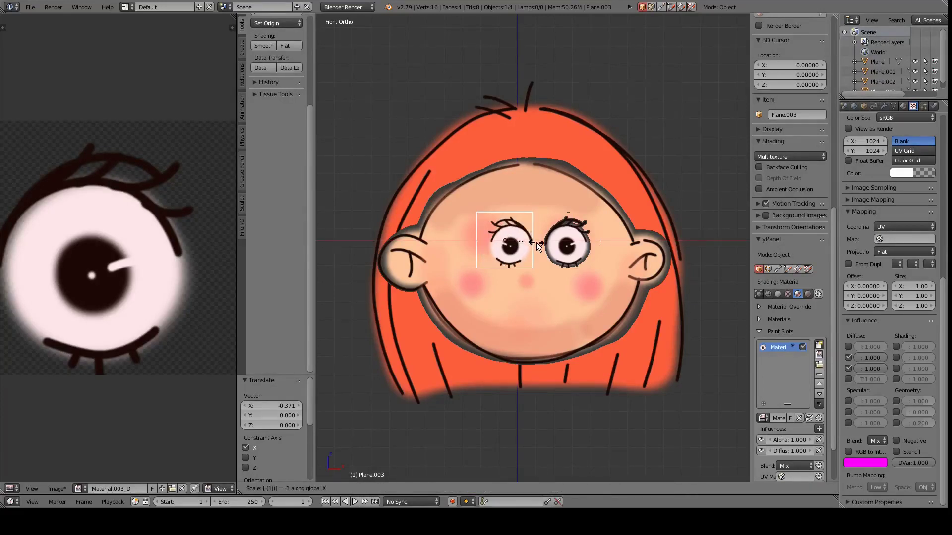
left_click(507, 242)
- Show Object properties and select each eye plane and the head plane in turn
scroll(594, 260, "up", 2)
right_click(594, 260)
left_click(864, 106)
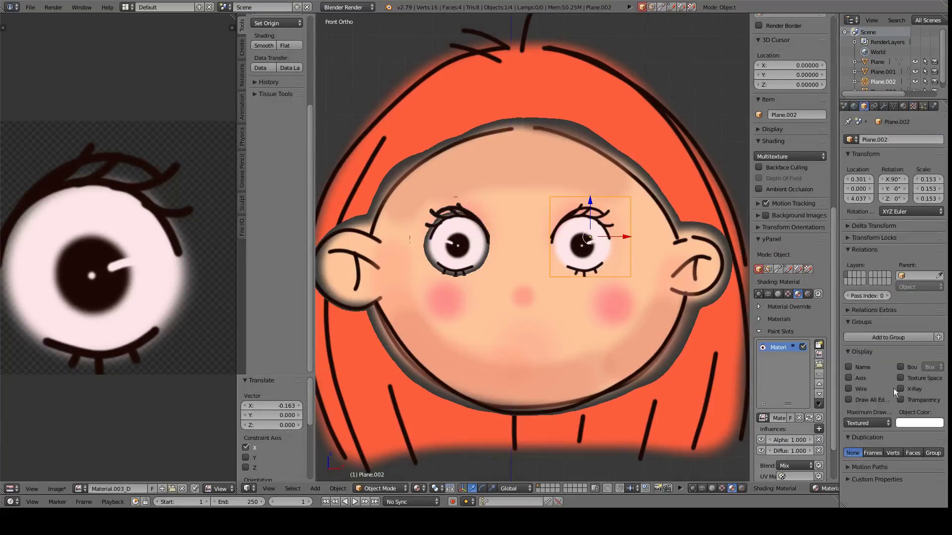
right_click(456, 248)
right_click(566, 282)
key("a")
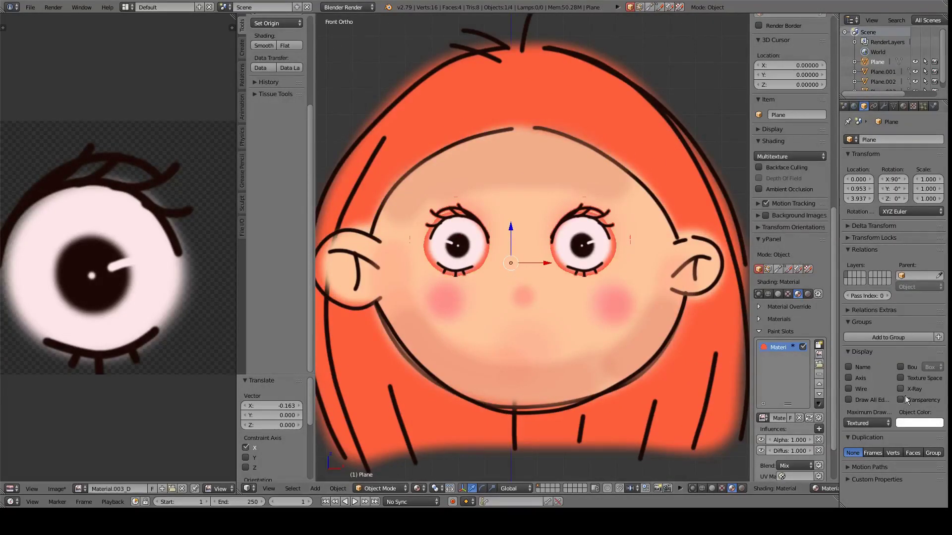
- Orbit around the head to view the eye and head planes at an angle
scroll(566, 283, "down", 2)
mouse_move(567, 283)
middle_mouse_down()
mouse_move(596, 273)
mouse_move(590, 252)
middle_mouse_up()
key("ctrl+z")
scroll(543, 269, "up", 3)
middle_click_drag(544, 273, 436, 254)
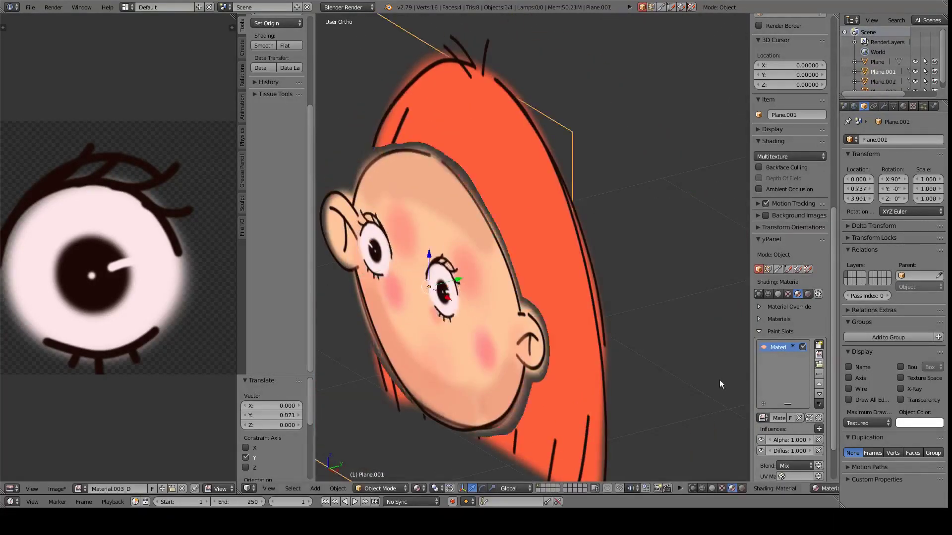
key("a")
middle_click_drag(721, 385, 516, 309)
scroll(516, 308, "down", 2)
- Enable viewport transparency display on the head plane and orbit to a side angle
right_click(516, 308)
left_click(901, 401)
right_click(550, 250)
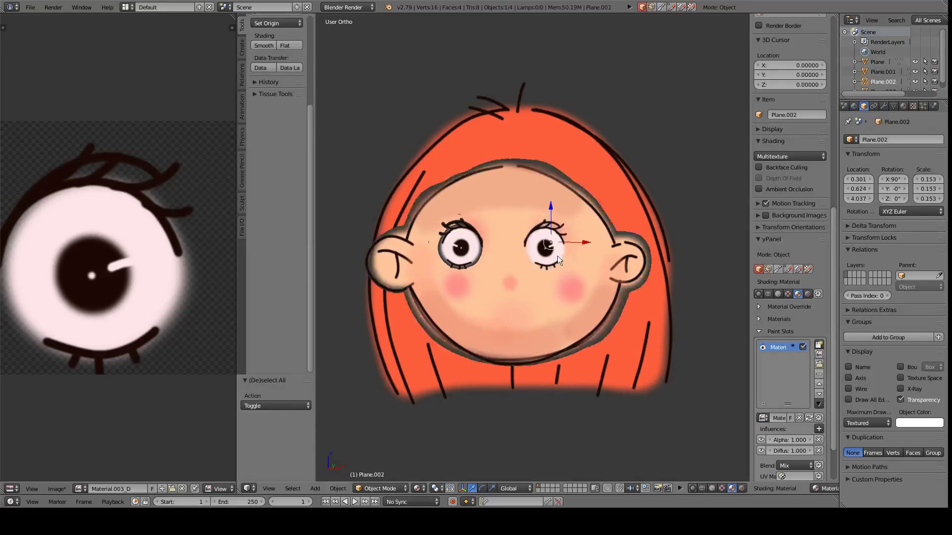
mouse_move(558, 256)
middle_mouse_down()
mouse_move(554, 296)
mouse_move(607, 305)
mouse_move(527, 299)
mouse_move(558, 296)
middle_mouse_up()
scroll(526, 298, "down", 3)
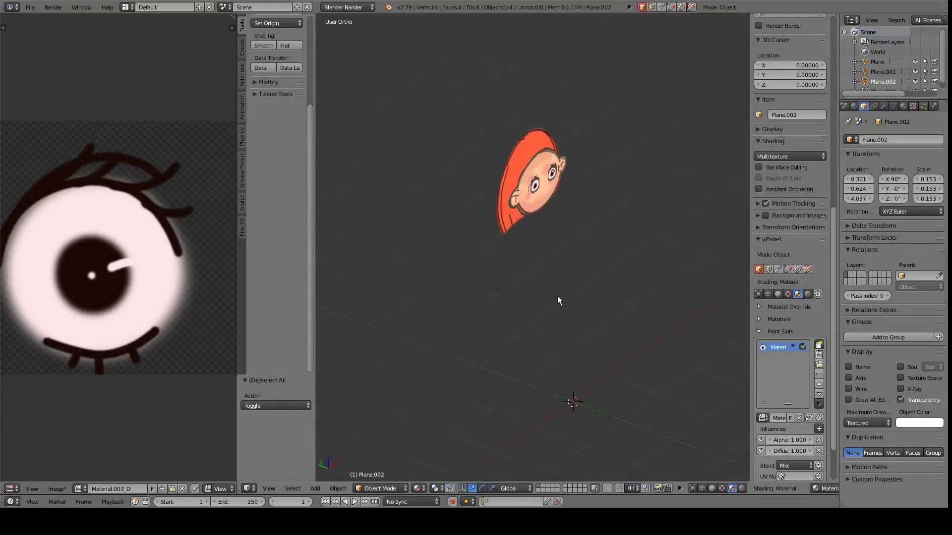
key("shift+a")
- Add a plane, rotate it 90° on X to stand upright, and raise it to head height
left_click(589, 294)
key("r")
key("x")
key("9")
key("0")
key("Return")
key("g")
key("z")
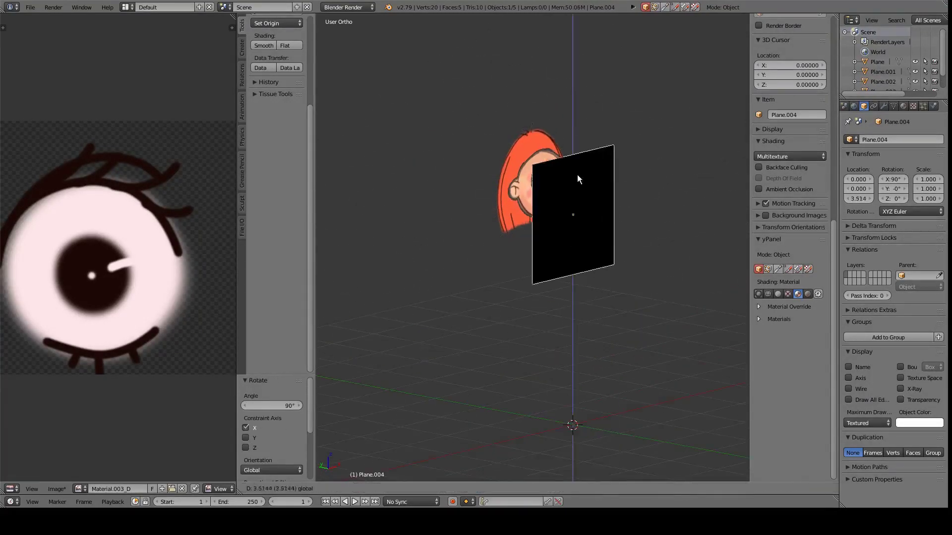
left_click(577, 175)
- Give the new front plane its own material
left_click(904, 105)
left_click(887, 171)
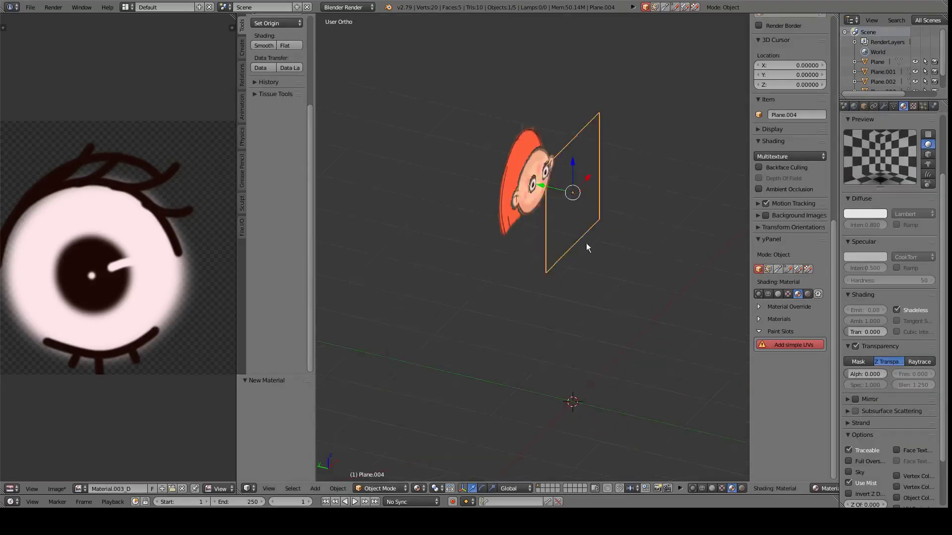
mouse_move(586, 243)
middle_mouse_down()
mouse_move(536, 159)
mouse_move(596, 215)
middle_mouse_up()
right_click(530, 154)
left_click(913, 105)
key("ctrl+z")
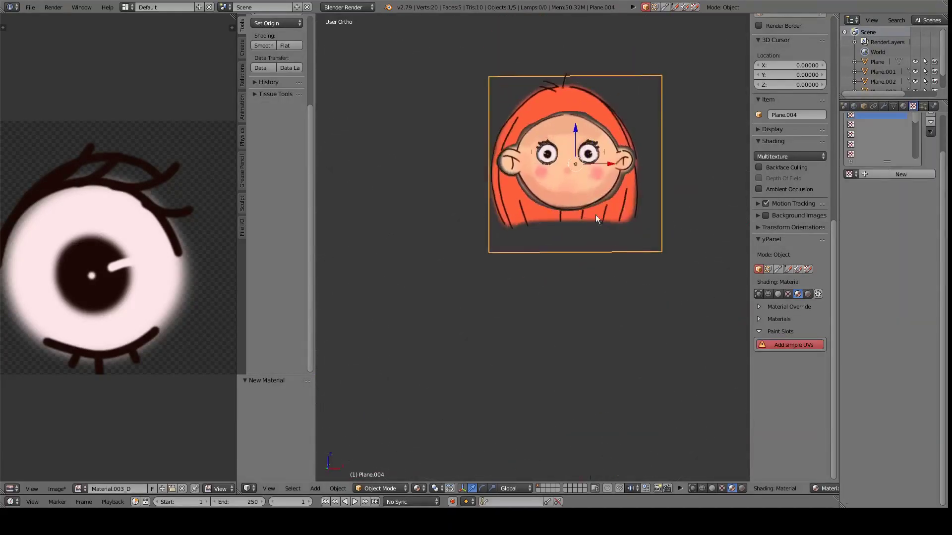
- Unwrap the plane with Smart UV Project in Edit Mode, then return to Object Mode
key("Tab")
left_click(277, 48)
left_click(308, 147)
key("KP_1")
key("Tab")
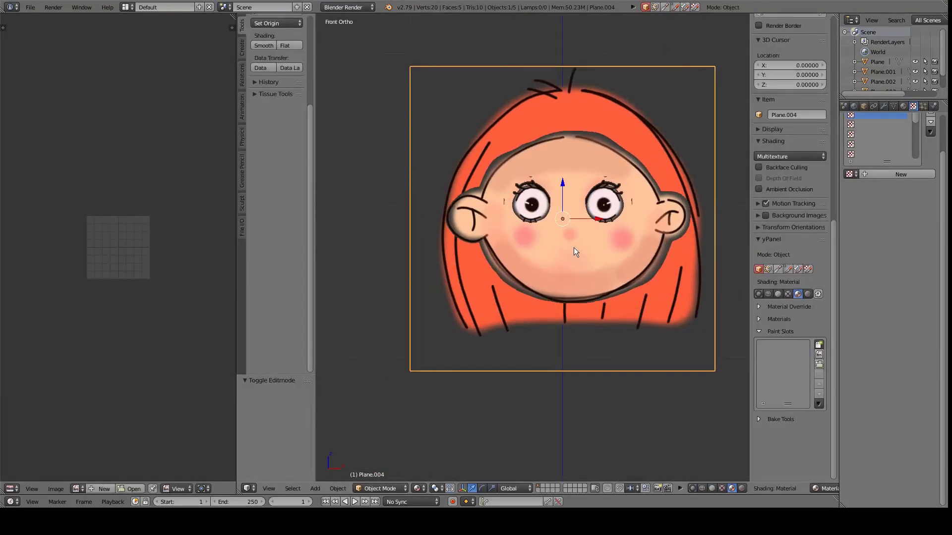
scroll(573, 248, "up", 3)
scroll(575, 266, "down", 2)
- Add a blank 1024 Diffuse Color paint texture slot and let it control alpha
left_click(819, 345)
left_click(856, 346)
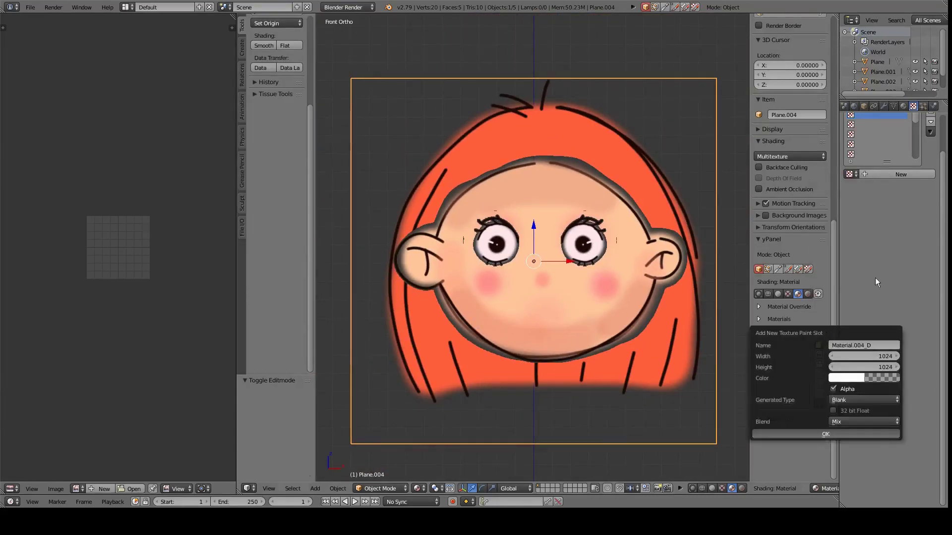
left_click(888, 449)
scroll(871, 360, "down", 5)
left_click(848, 368)
- In Texture Paint with Smooth Stroke off, paint orange bangs and hair down both sides
left_click(380, 489)
left_click(380, 431)
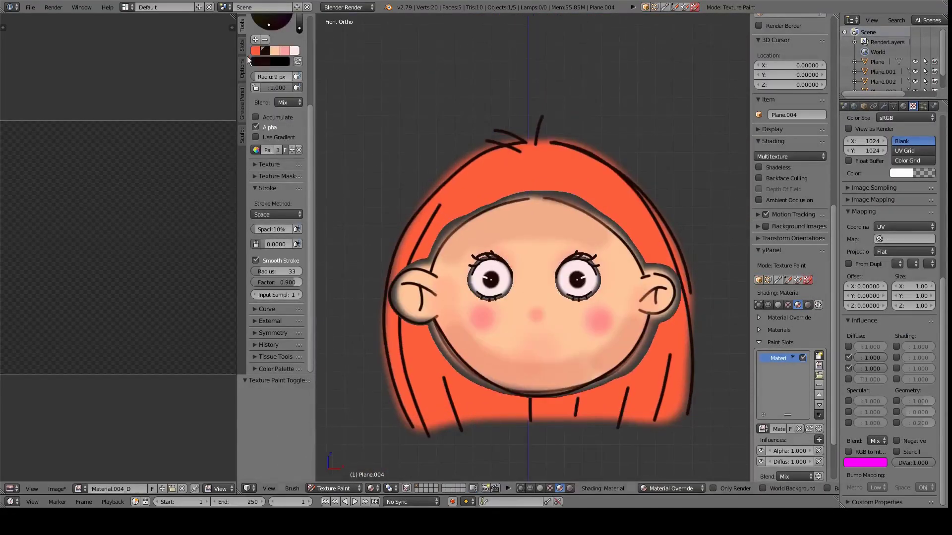
scroll(549, 239, "up", 3)
left_click(255, 260)
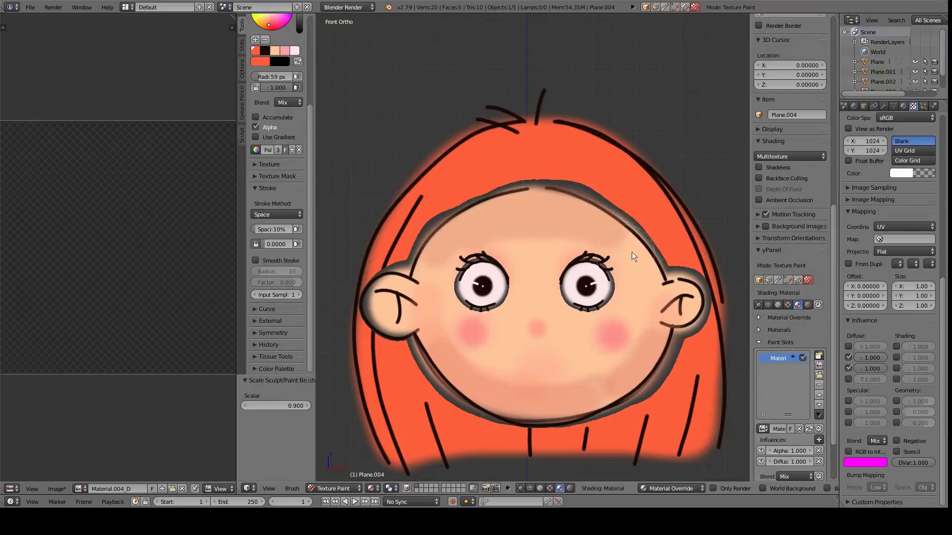
mouse_move(631, 252)
left_mouse_down()
mouse_move(585, 192)
mouse_move(448, 220)
mouse_move(560, 224)
mouse_move(623, 213)
mouse_move(484, 185)
mouse_move(418, 248)
mouse_move(407, 411)
left_mouse_up()
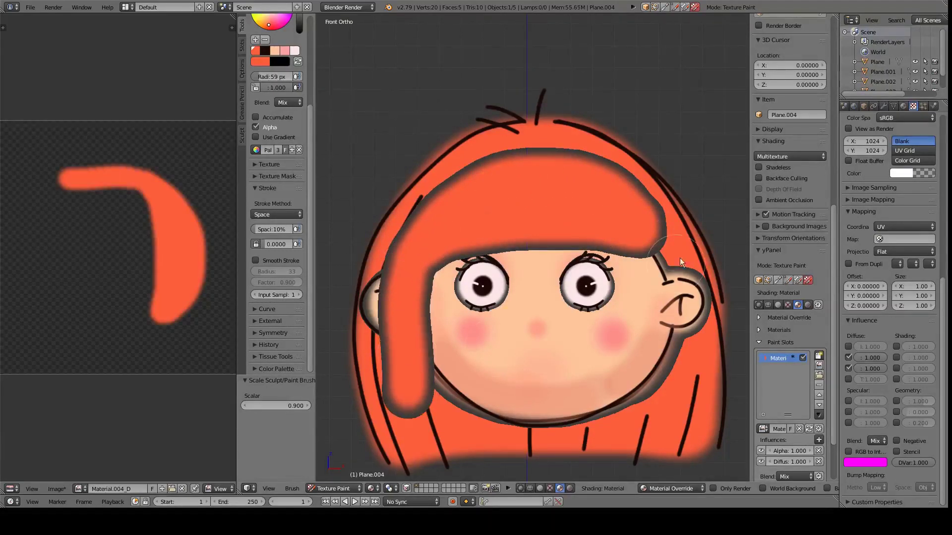
mouse_move(659, 201)
left_mouse_down()
mouse_move(680, 379)
mouse_move(591, 170)
mouse_move(424, 225)
left_mouse_up()
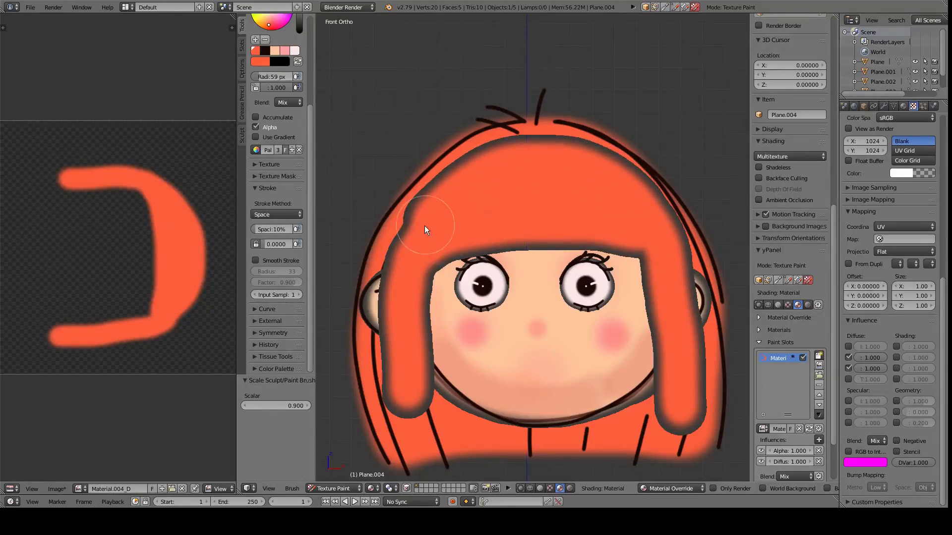
- Turn on transparency display for the hair plane and switch to the Smear brush
left_click(864, 106)
left_click(900, 400)
scroll(277, 90, "up", 2)
left_click(276, 58)
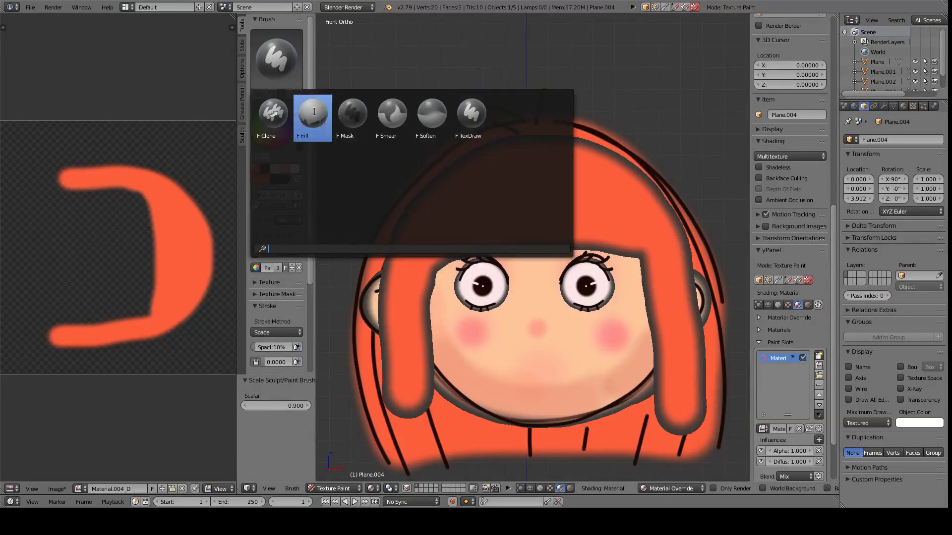
left_click(436, 115)
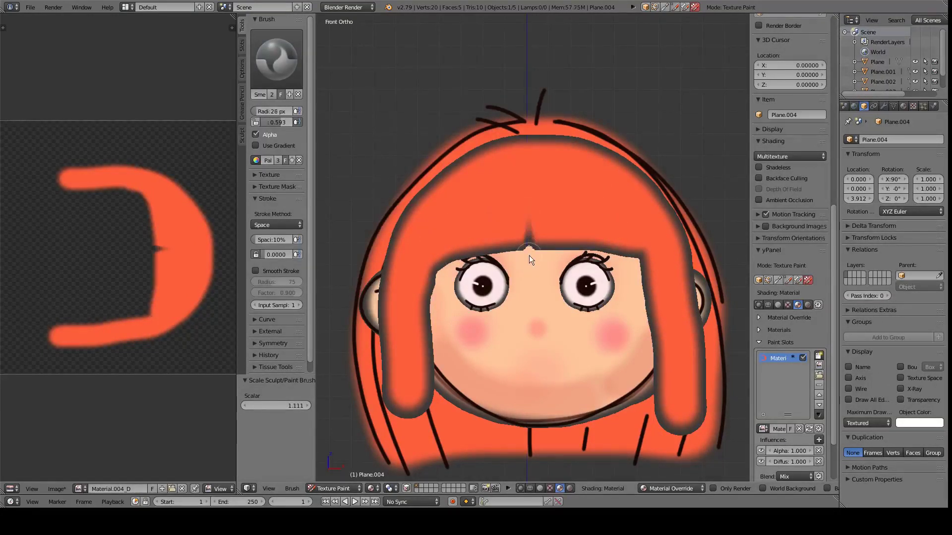
- Smear a central parting into the bangs and drag the side hair ends into strands
left_click_drag(516, 280, 516, 272)
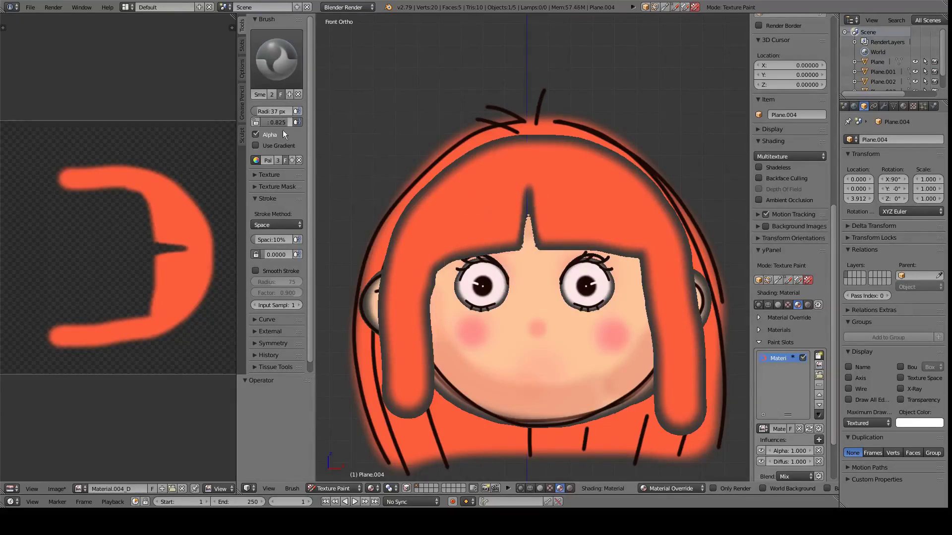
key("shift+f")
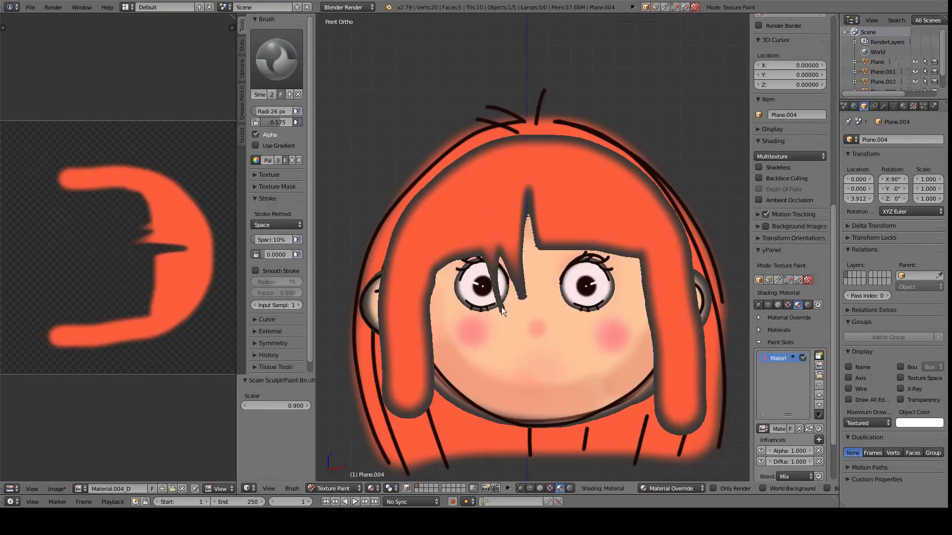
left_click_drag(439, 265, 446, 426)
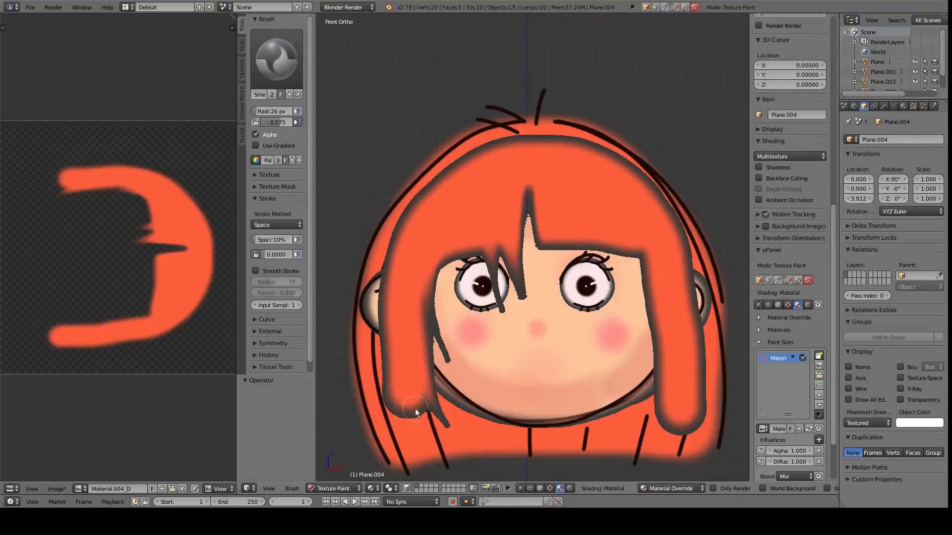
key("bracketright")
key("bracketright")
key("bracketright")
scroll(608, 257, "down", 1)
key("bracketleft")
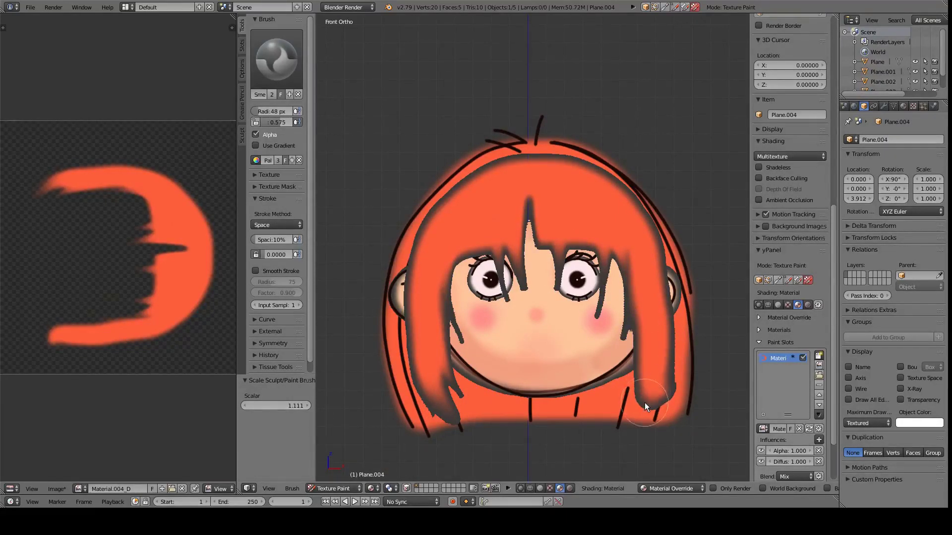
key("bracketleft")
key("bracketleft")
key("bracketleft")
left_click_drag(645, 402, 632, 379)
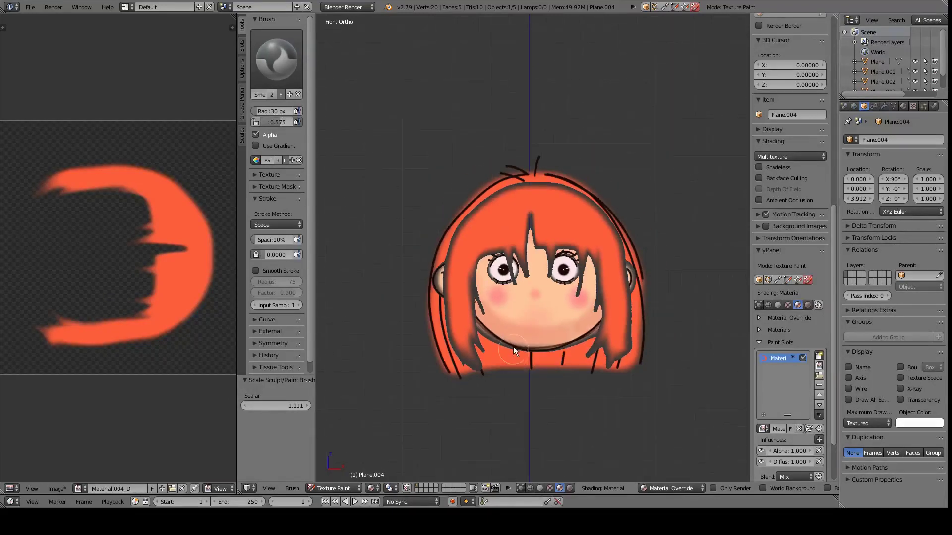
- In Object Mode, orbit to check the layered planes, reselect the hair plane, and return to front view
left_click(333, 488)
middle_click_drag(374, 445, 481, 257)
right_click(555, 297)
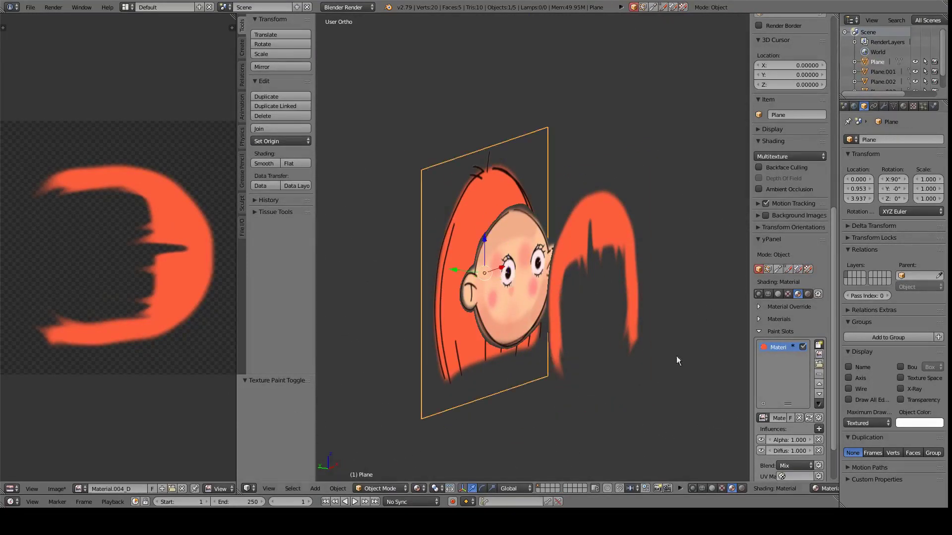
right_click(571, 276)
key("KP_1")
- Zoom in and resume Texture Paint on the hair with the TexDraw brush
scroll(548, 312, "up", 2)
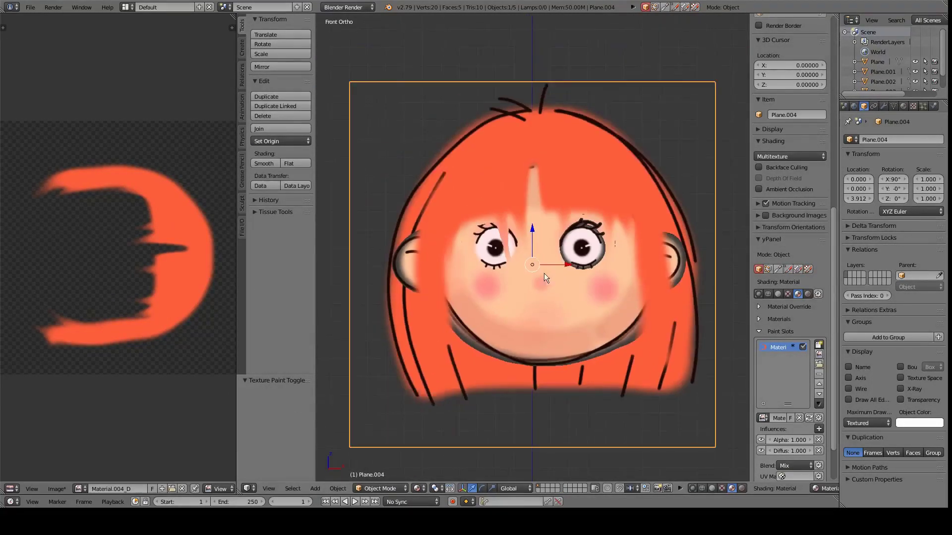
scroll(543, 273, "up", 1)
key("ctrl+Tab")
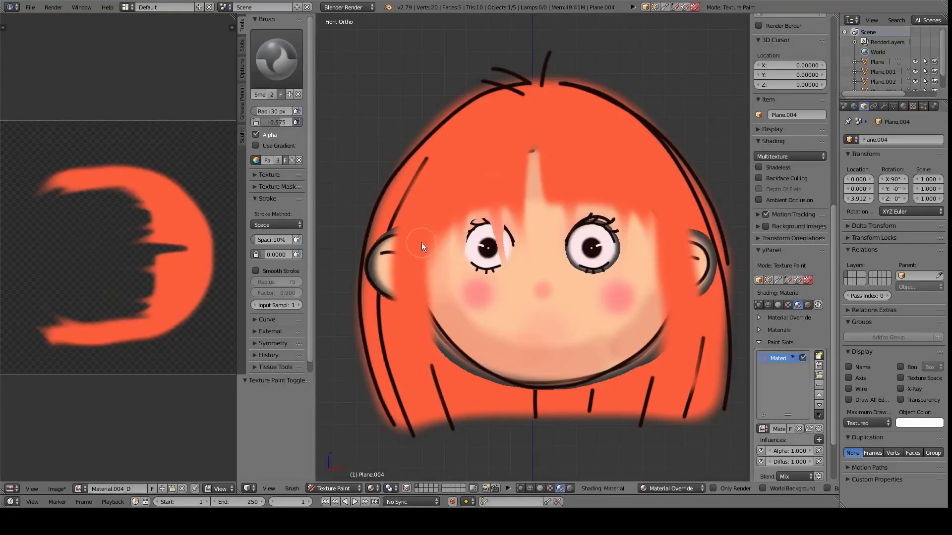
left_click(276, 57)
left_click(275, 149)
- Shrink the brush to about 7 px and paint thin black strand lines, undoing mistakes
scroll(278, 198, "down", 3)
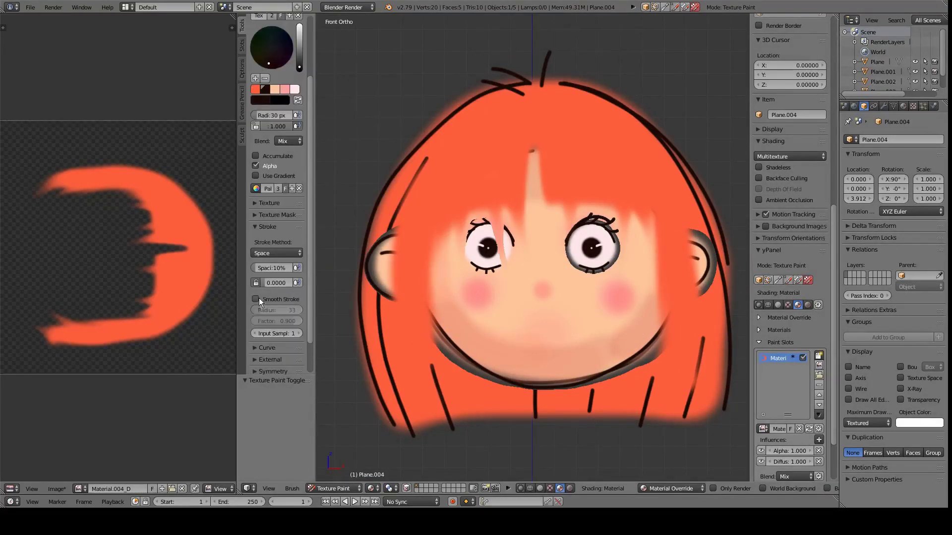
key("bracketleft")
key("bracketleft")
key("bracketleft")
middle_click_drag(553, 163, 538, 192)
key("KP_1")
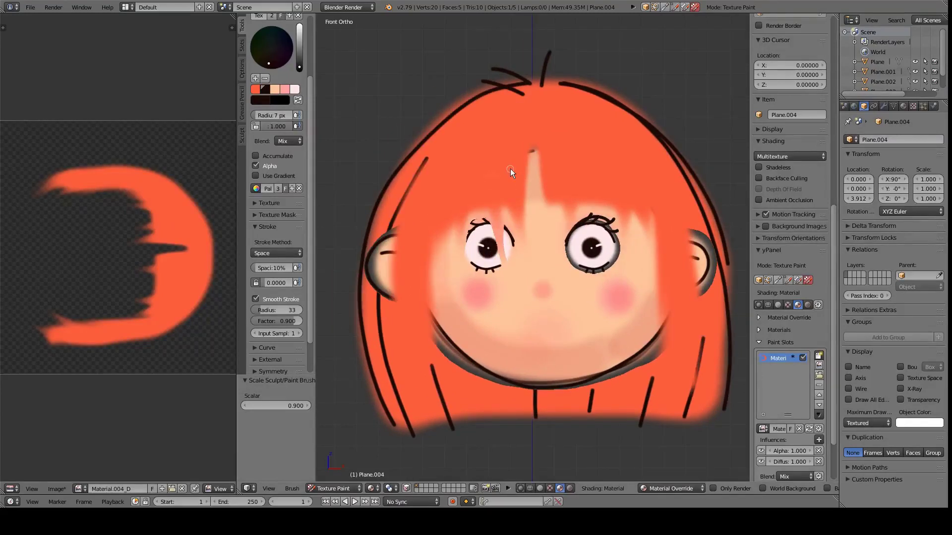
left_click_drag(539, 112, 470, 124)
left_click_drag(421, 411, 419, 409)
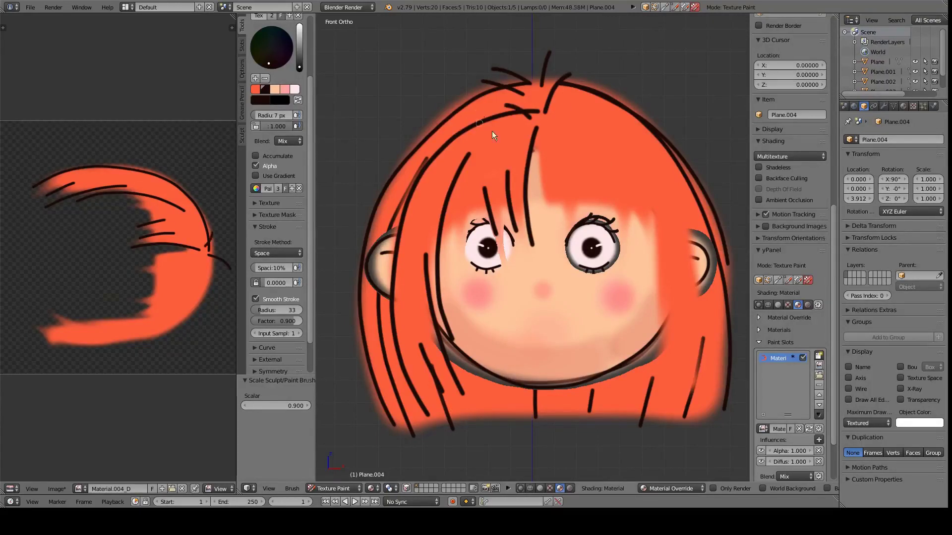
key("ctrl+z")
key("ctrl+z")
key("ctrl+z")
left_click_drag(549, 109, 628, 129)
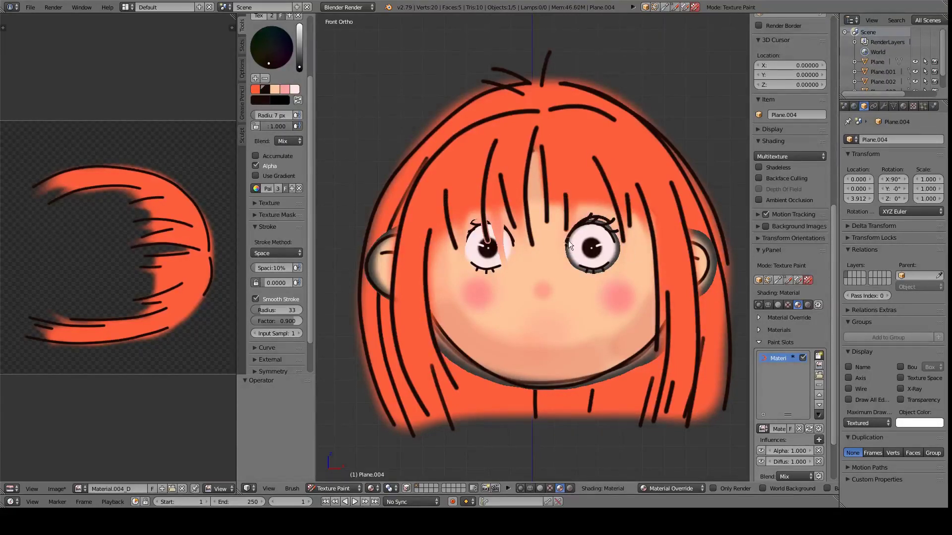
- Pick a slightly larger Smear brush, then leave for Object Mode and orbit to angle the view
scroll(569, 240, "up", 2)
scroll(281, 55, "up", 4)
left_click(276, 57)
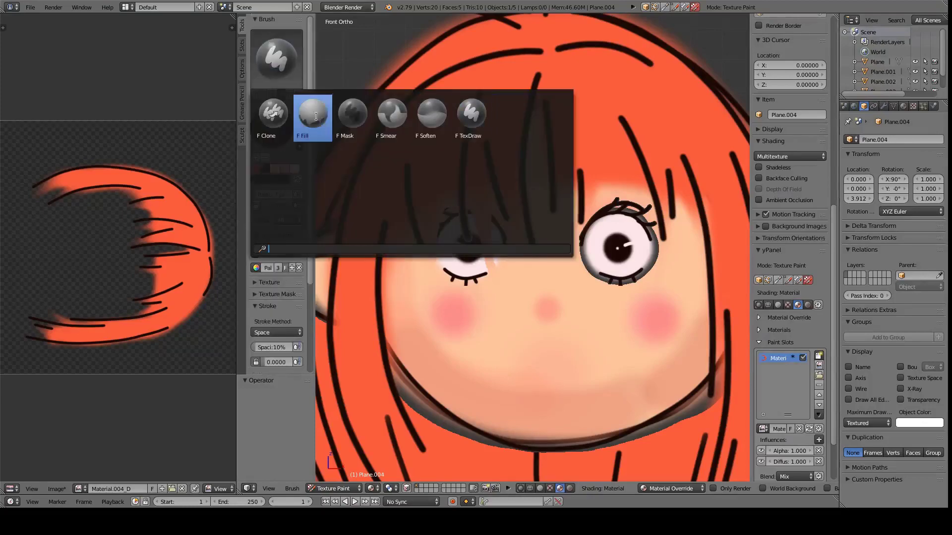
left_click(391, 114)
key("bracketright")
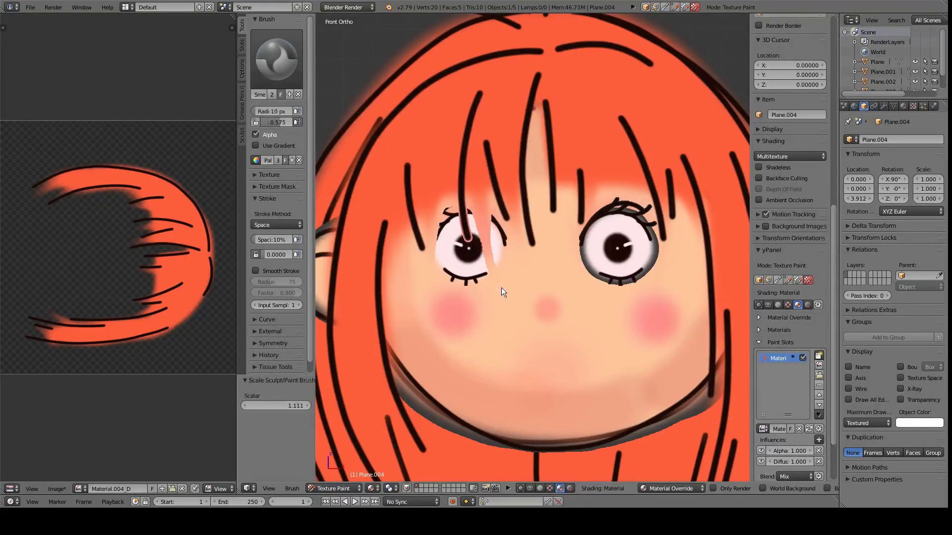
scroll(485, 245, "down", 4)
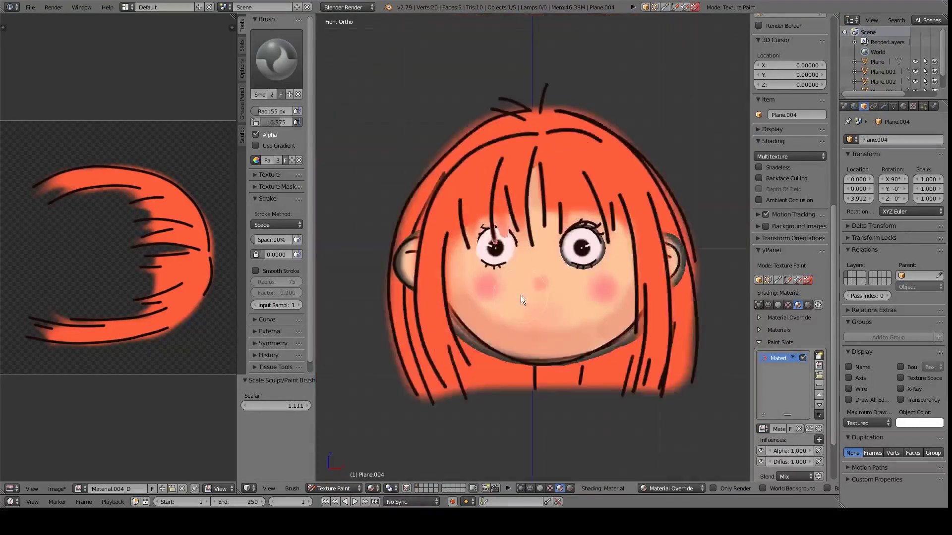
key("Tab")
key("Tab")
mouse_move(551, 328)
middle_mouse_down()
mouse_move(562, 261)
mouse_move(522, 262)
middle_mouse_up()
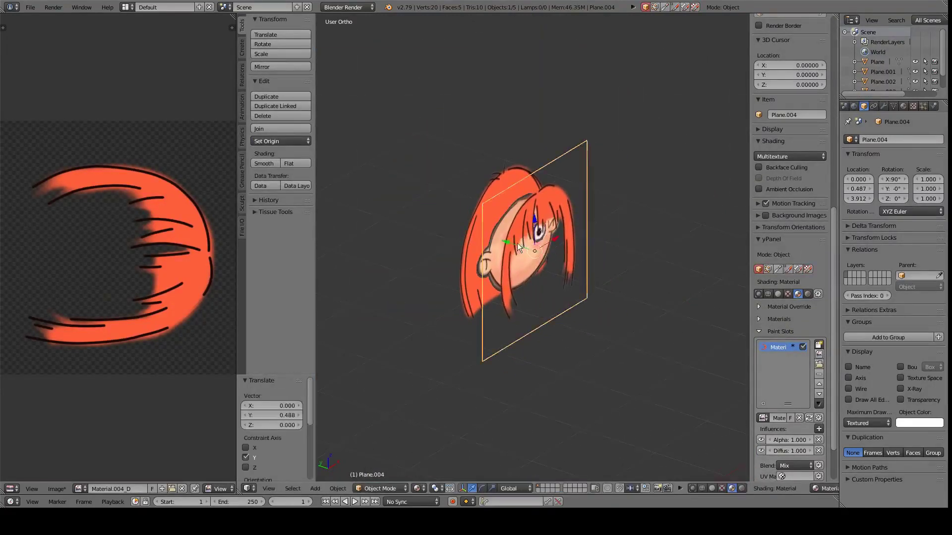
- Shift the hair plane 0.488 along Y
scroll(521, 262, "up", 3)
scroll(525, 297, "down", 3)
key("g")
key("y")
left_click(531, 287)
- Add a new plane, rotate it 90° on X, raise it to head height, and view from front
key("shift+a")
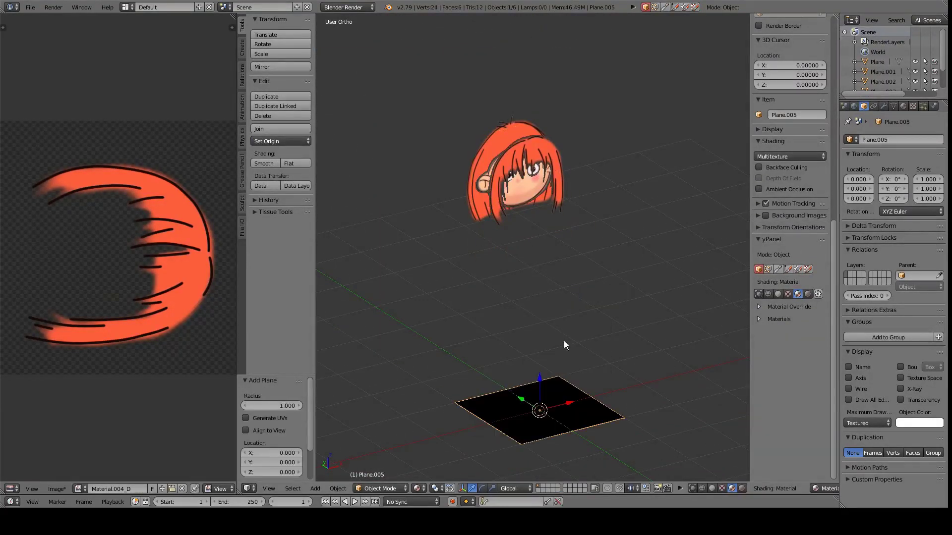
key("r")
key("x")
key("9")
key("0")
key("Return")
key("g")
key("z")
left_click(543, 167)
key("KP_1")
- Scale the plane down to mouth size and place it over the lower face
key("s")
left_click(561, 195)
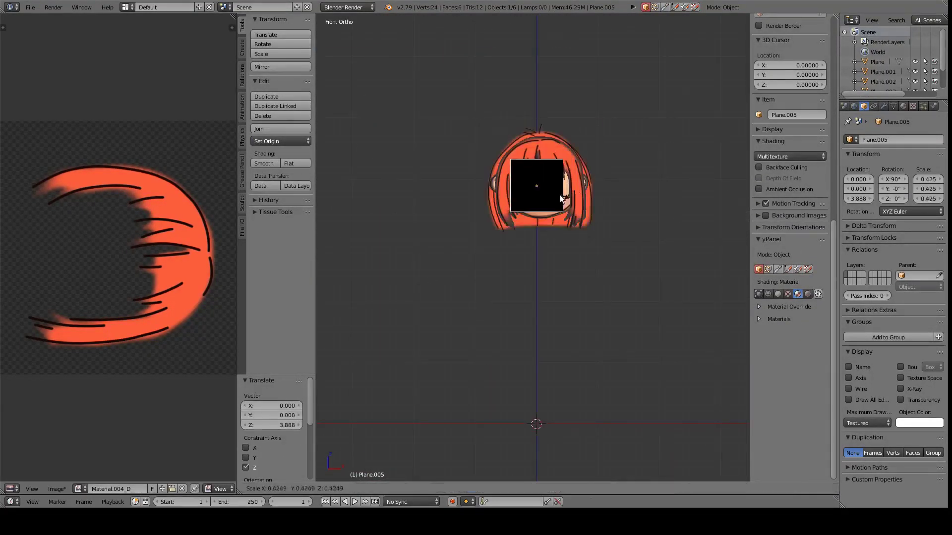
scroll(552, 329, "up", 5)
key("s")
key("g")
key("z")
left_click(532, 280)
key("g")
key("x")
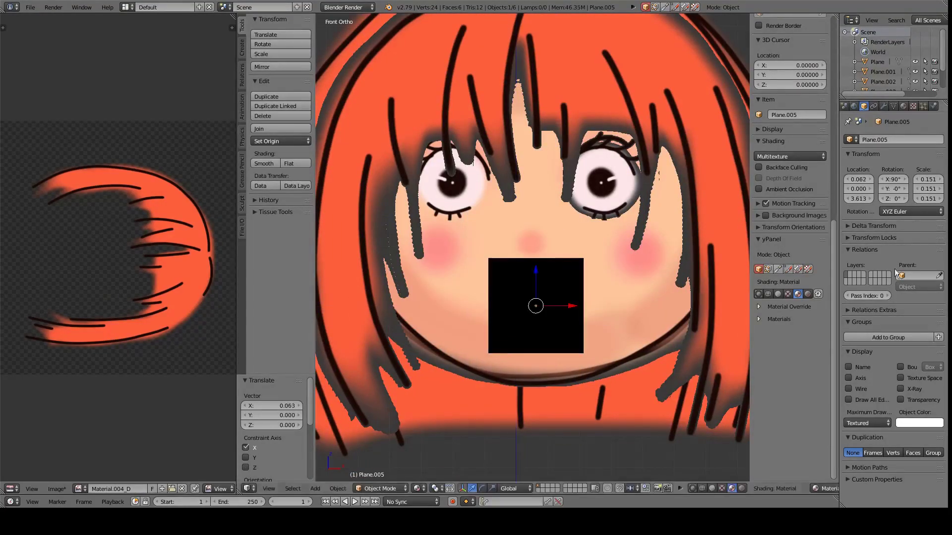
- Give the small plane a new transparent material with alpha 0
left_click(903, 106)
left_click(883, 174)
left_click(856, 326)
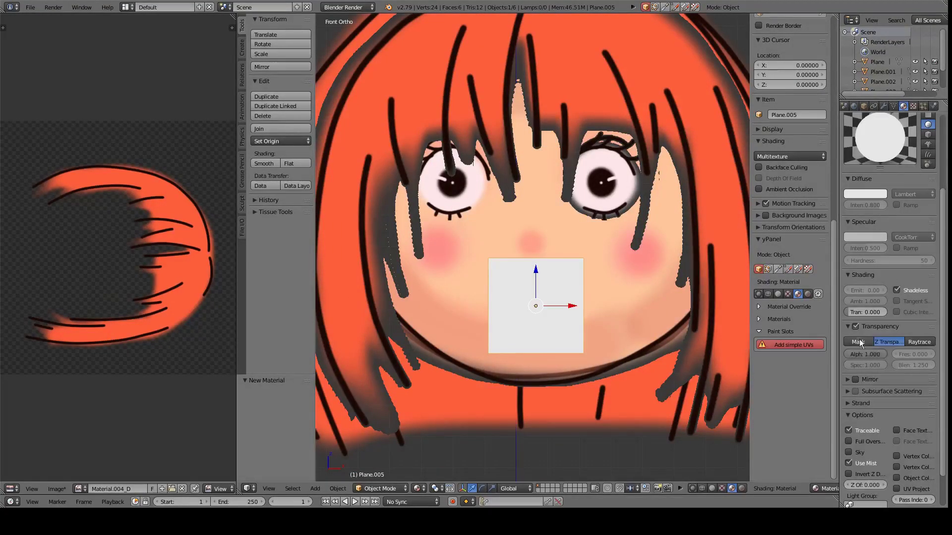
left_click_drag(865, 354, 845, 354)
- Smart UV unwrap the plane, add a blank 1024×1024 Diffuse paint texture, and enter Texture Paint
key("Tab")
left_click(280, 165)
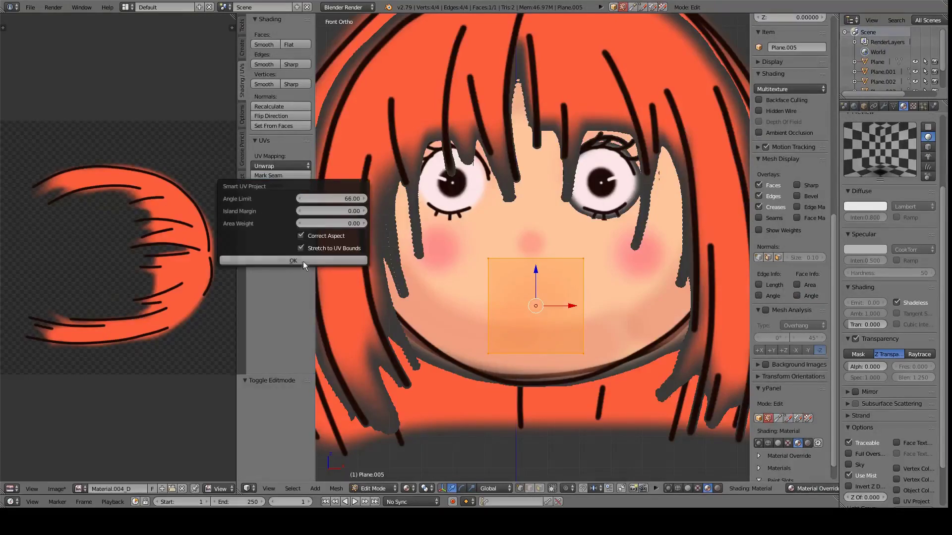
key("Tab")
left_click(819, 345)
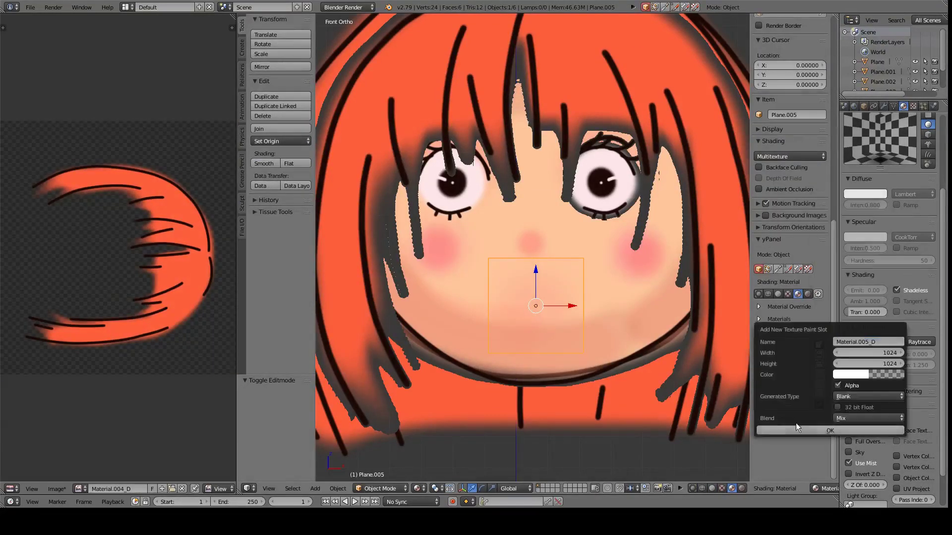
left_click(833, 421)
scroll(545, 350, "up", 1)
scroll(546, 349, "up", 1)
left_click(380, 489)
left_click(377, 436)
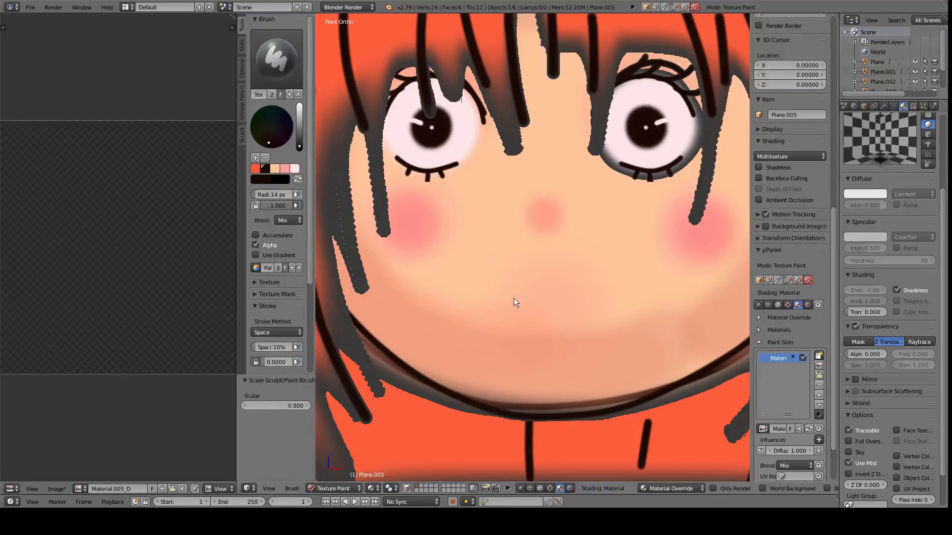
- Undo the stray mouth strokes and enlarge the brush for painting the mouth
left_click(913, 106)
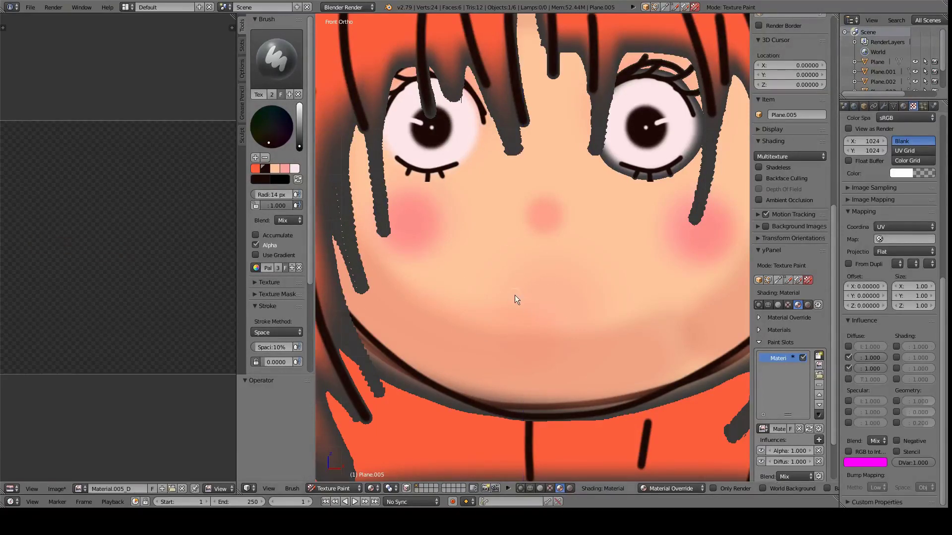
left_click_drag(613, 293, 509, 296)
key("ctrl+z")
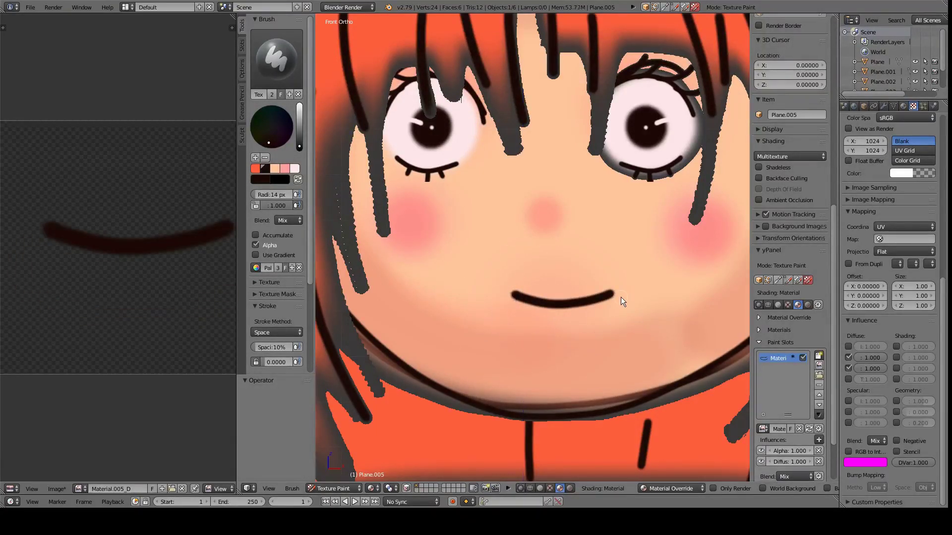
key("ctrl+z")
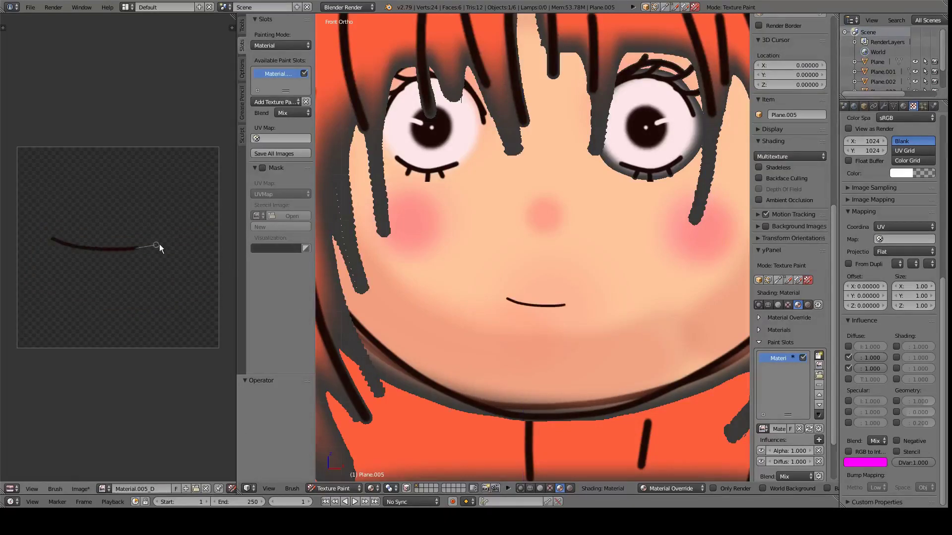
key("ctrl+z")
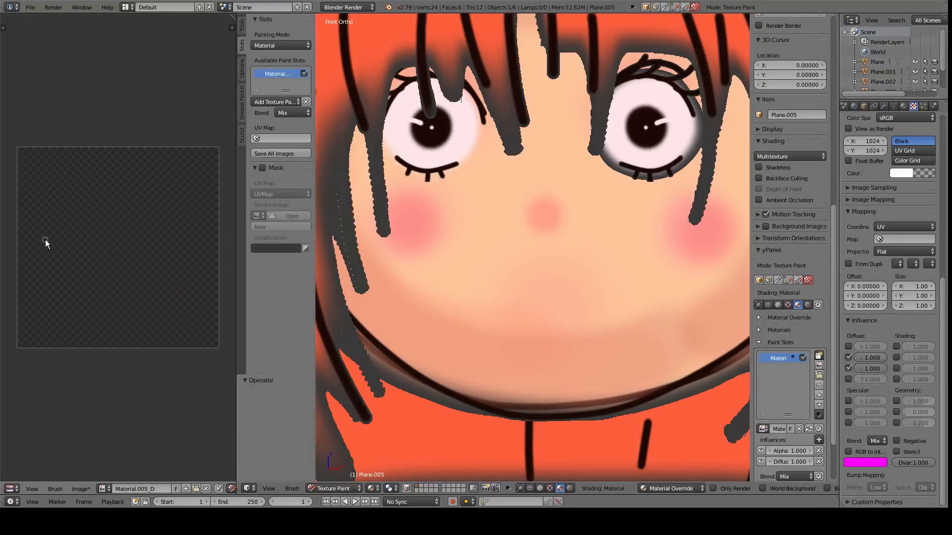
left_click(241, 25)
left_click_drag(299, 105, 299, 124)
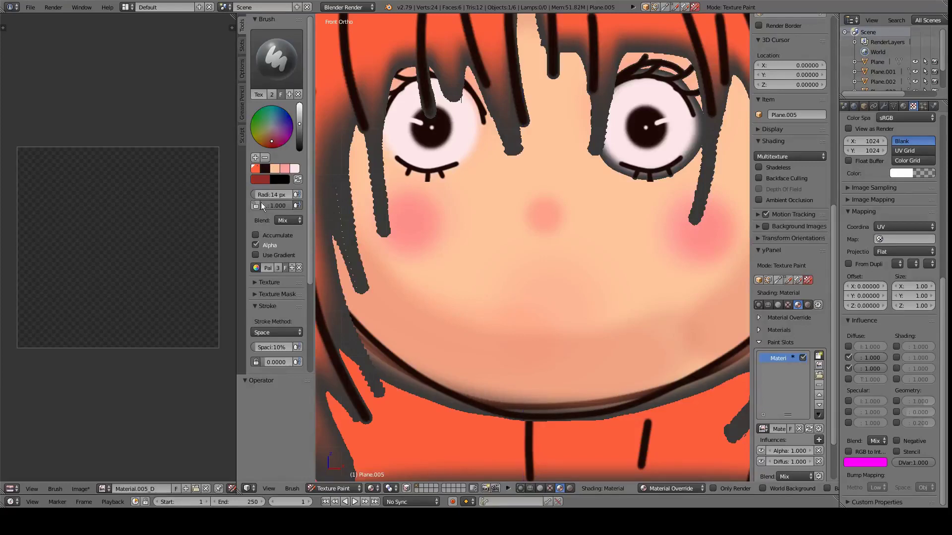
scroll(268, 297, "down", 3)
key("bracketright")
key("bracketright")
key("bracketright")
key("bracketright")
- Paint a red open mouth on Plane.005 and outline it in dark with smoothed strokes
mouse_move(59, 266)
left_mouse_down()
mouse_move(144, 267)
mouse_move(92, 315)
mouse_move(164, 270)
mouse_move(134, 278)
left_mouse_up()
left_click_drag(299, 64, 299, 87)
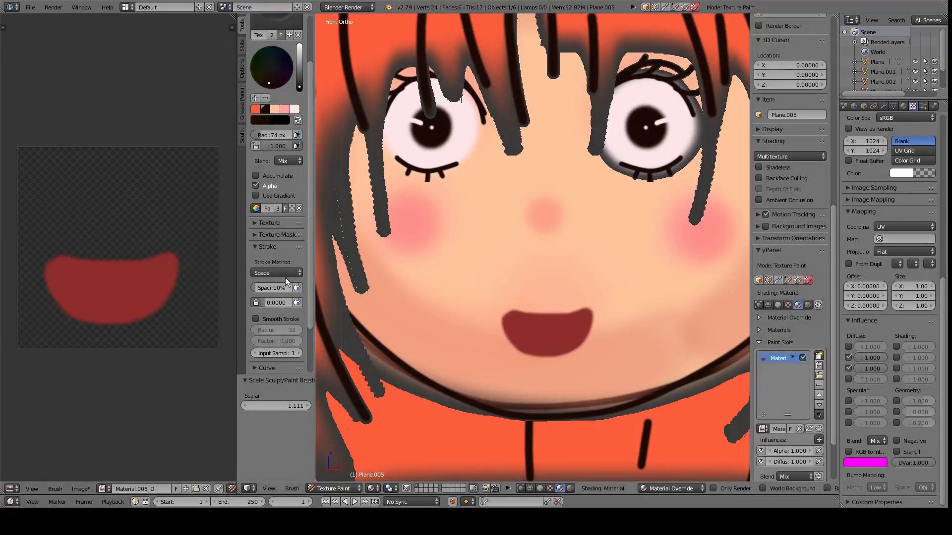
left_click(256, 319)
key("bracketleft")
key("bracketleft")
key("bracketleft")
mouse_move(61, 254)
left_mouse_down()
mouse_move(95, 261)
mouse_move(195, 244)
left_mouse_up()
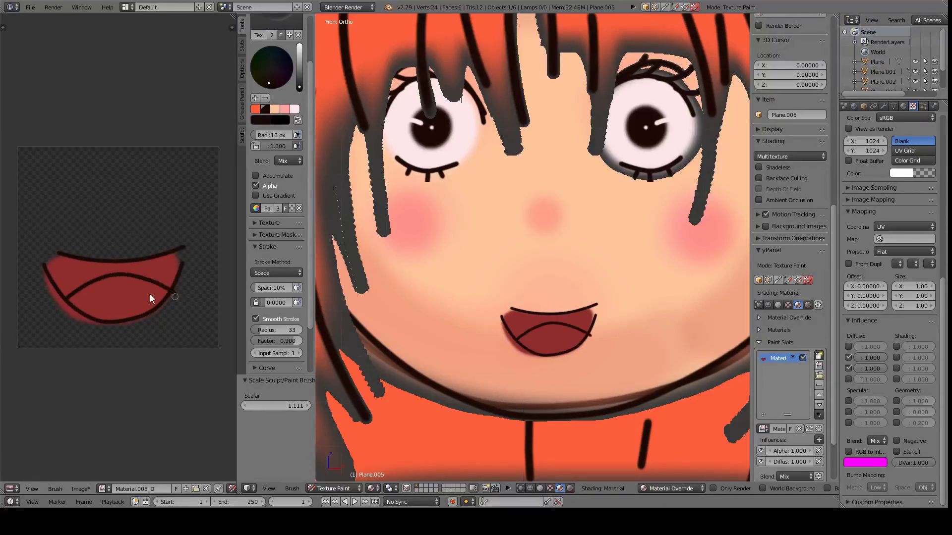
scroll(150, 294, "down", 3)
scroll(571, 306, "down", 5)
middle_click_drag(570, 305, 501, 281)
- Select the face plane and paint a small dark nose dot on it
key("Tab")
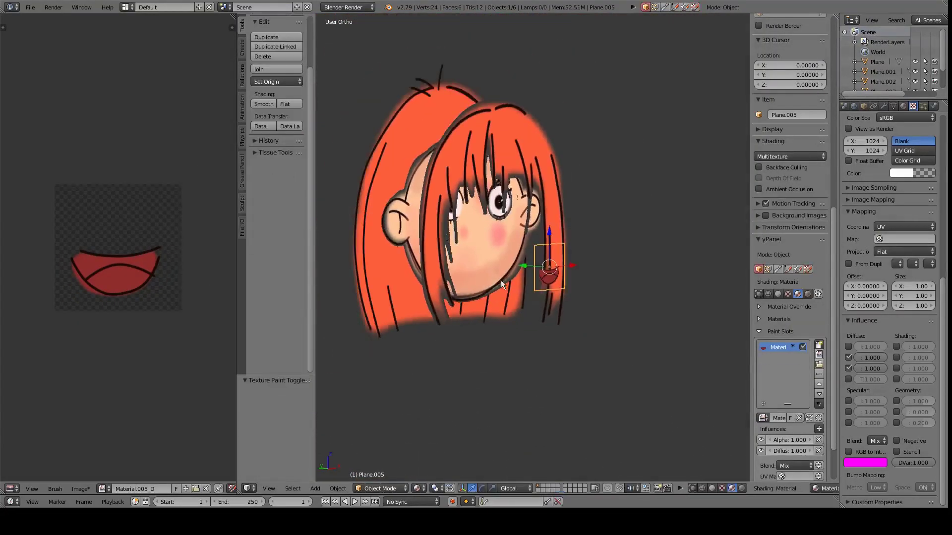
scroll(501, 280, "up", 4)
right_click(481, 293)
key("Tab")
key("KP_1")
scroll(536, 310, "up", 3)
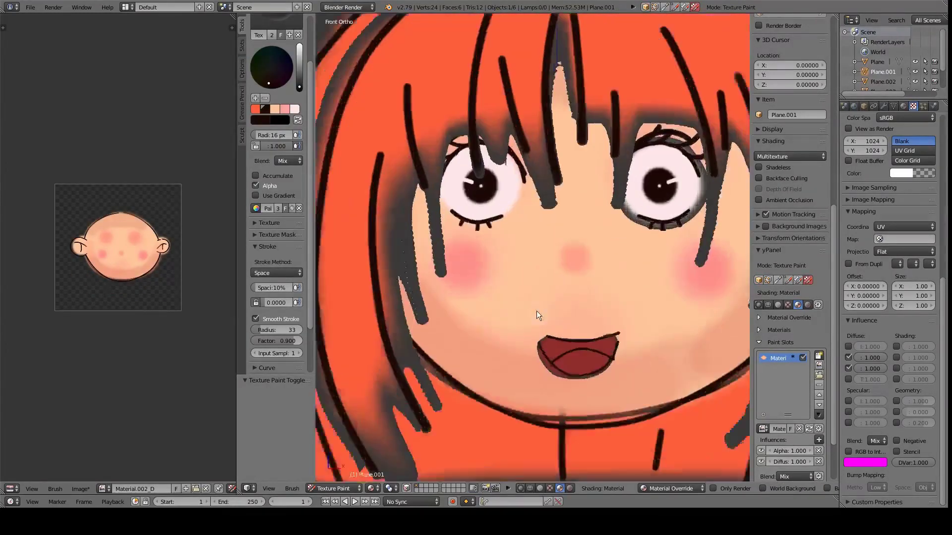
scroll(537, 311, "up", 1)
key("bracketleft")
key("bracketleft")
key("bracketleft")
left_click(552, 250)
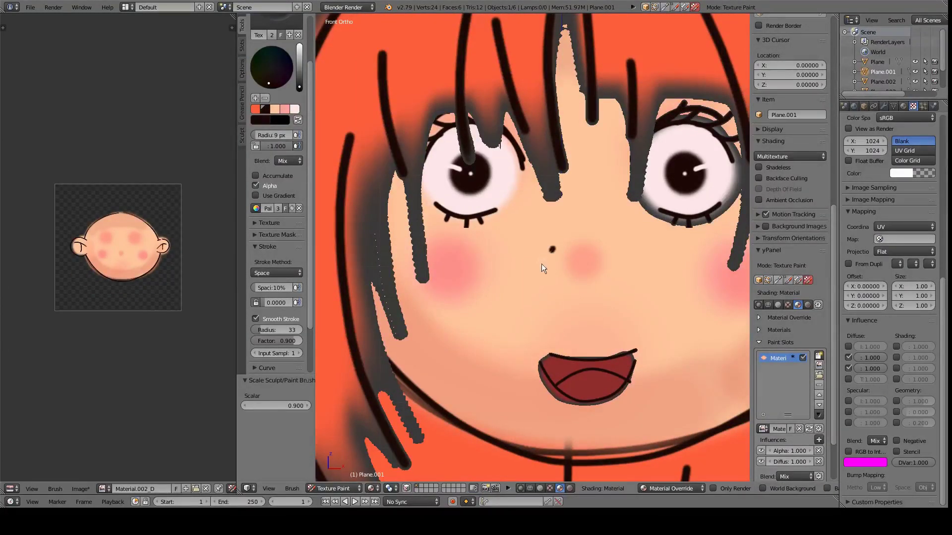
- Leave texture painting and bring up the Add menu for a new plane
scroll(538, 293, "down", 5)
scroll(538, 294, "up", 1)
scroll(537, 294, "down", 3)
middle_click_drag(538, 293, 524, 307)
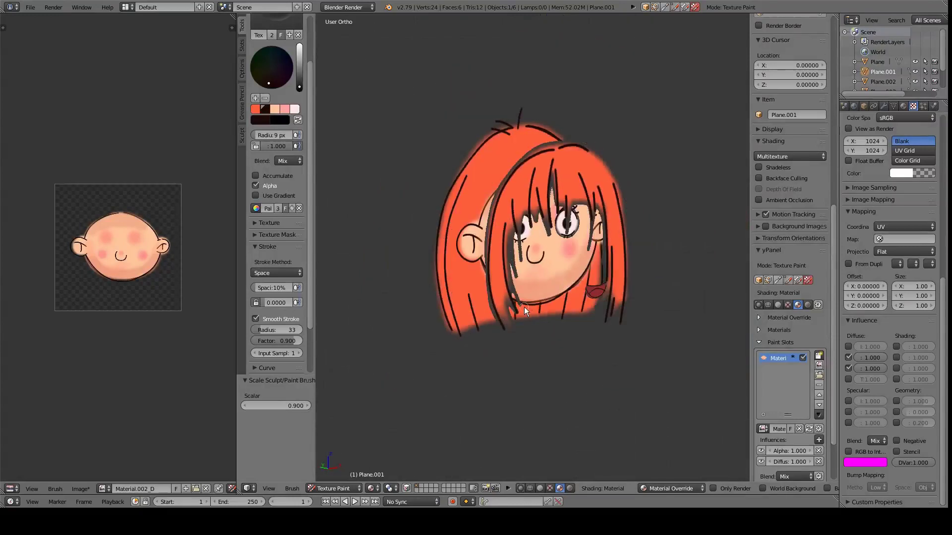
key("Tab")
key("shift+a")
- Add a plane, rotate it 90° on X to stand upright, and offset it along Y
left_click(542, 353)
scroll(564, 351, "down", 4)
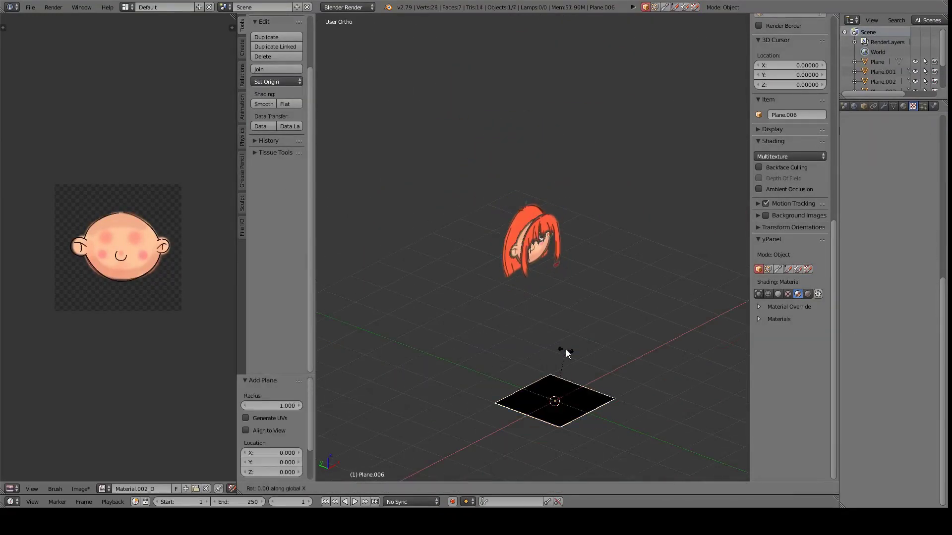
type("rx90")
key("Return")
key("g")
key("y")
left_click(552, 324)
- In front view, enlarge the plane and position it below the head along X
key("KP_1")
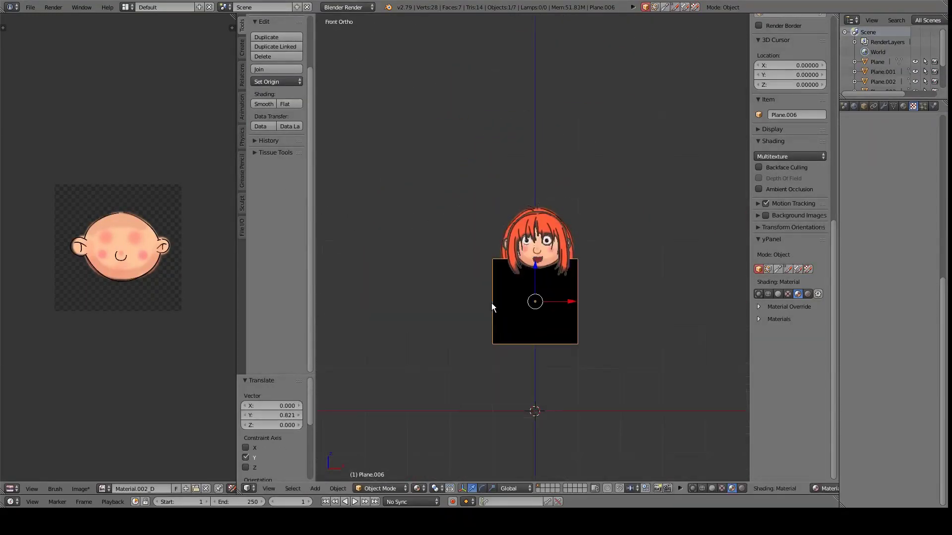
scroll(492, 302, "up", 6)
scroll(525, 331, "up", 1)
key("g")
key("x")
left_click(537, 314)
scroll(541, 305, "up", 1)
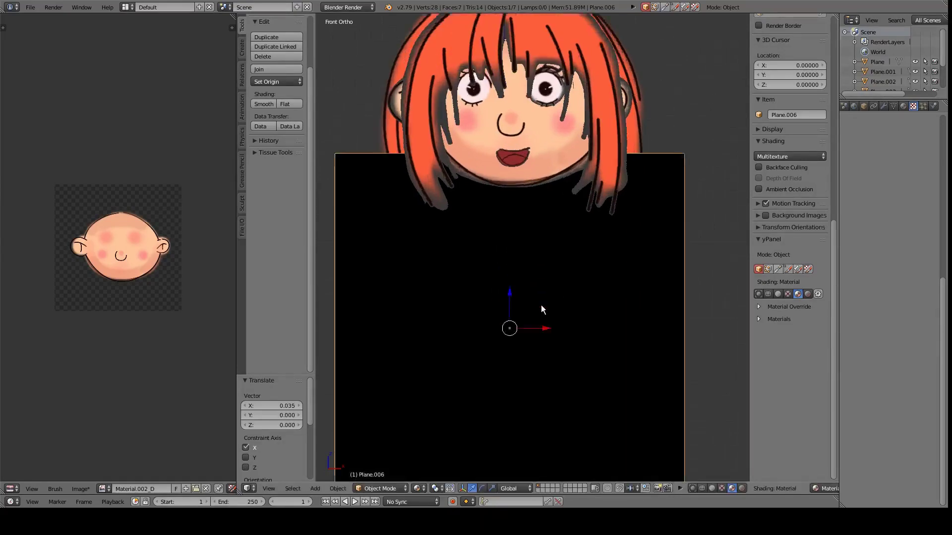
scroll(541, 305, "down", 1)
- Give the plane a new material, simple UVs and a blank Diffuse Color paint texture
left_click(903, 161)
left_click(914, 106)
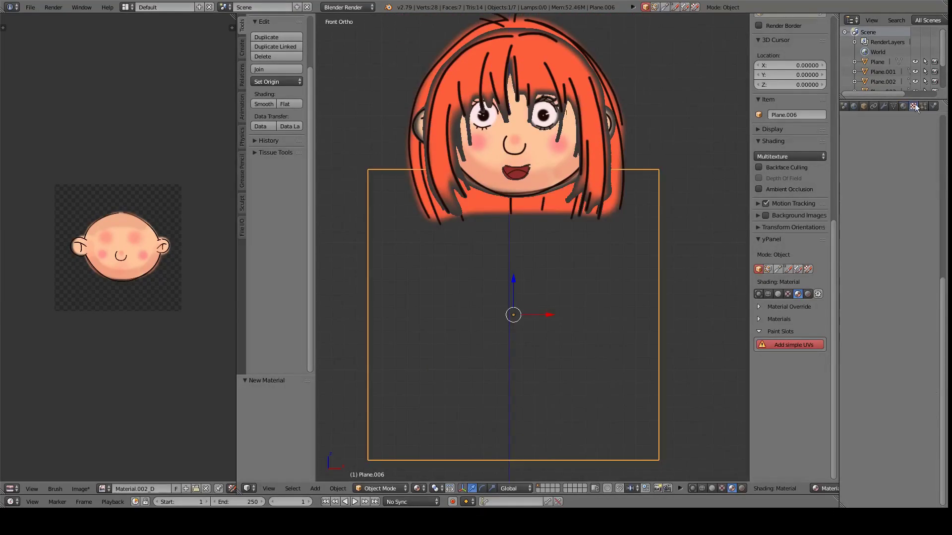
left_click(793, 345)
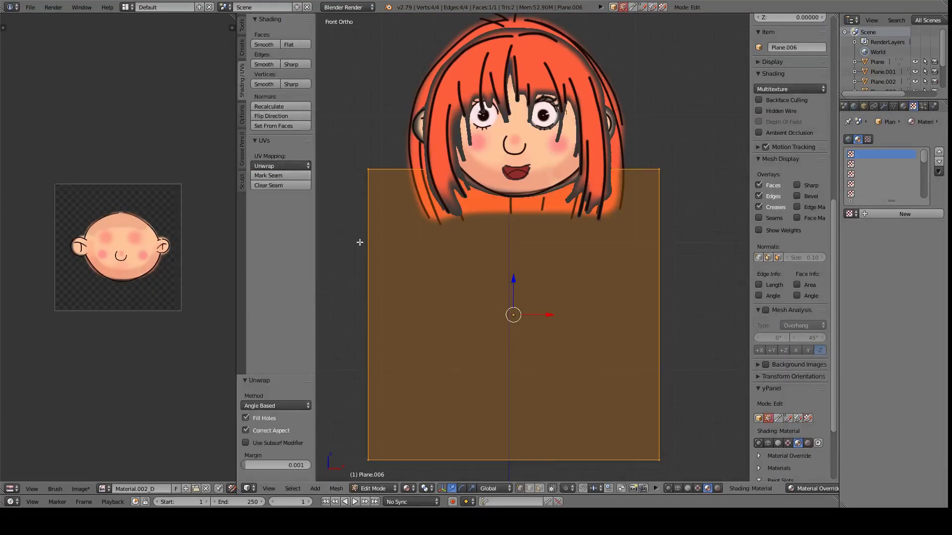
left_click(819, 345)
left_click(845, 333)
left_click(850, 439)
scroll(507, 237, "up", 1)
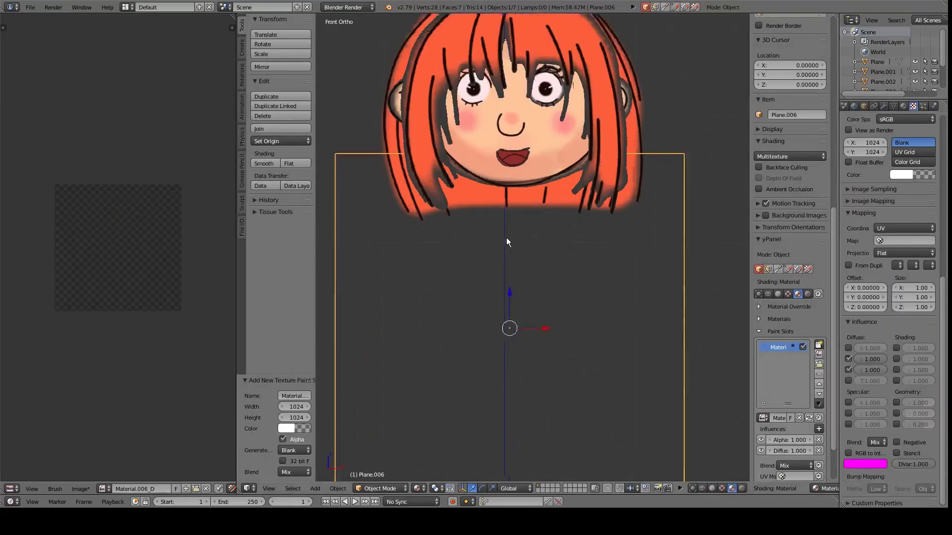
scroll(422, 298, "up", 1)
key("ctrl+Tab")
- Undo the black neck stroke and paint wide beige shoulders below the neck
key("bracketright")
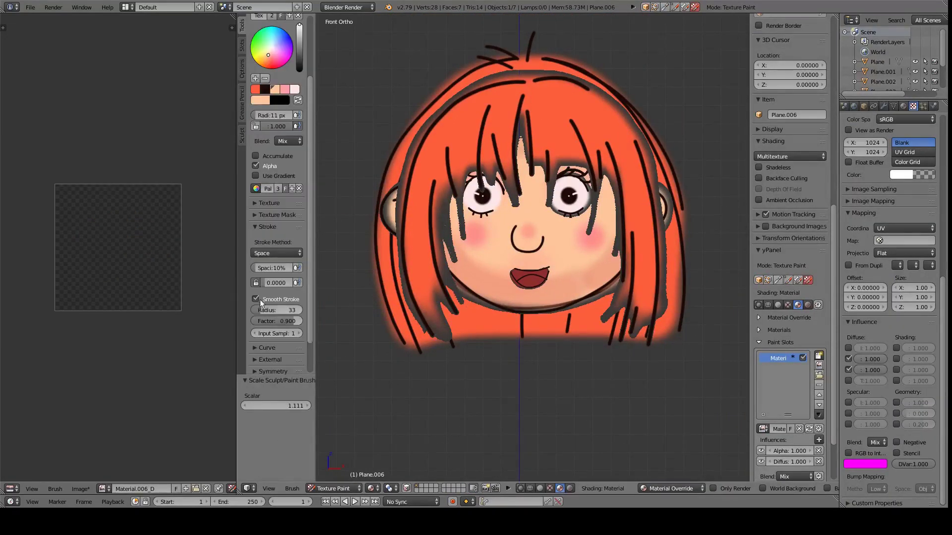
key("ctrl+z")
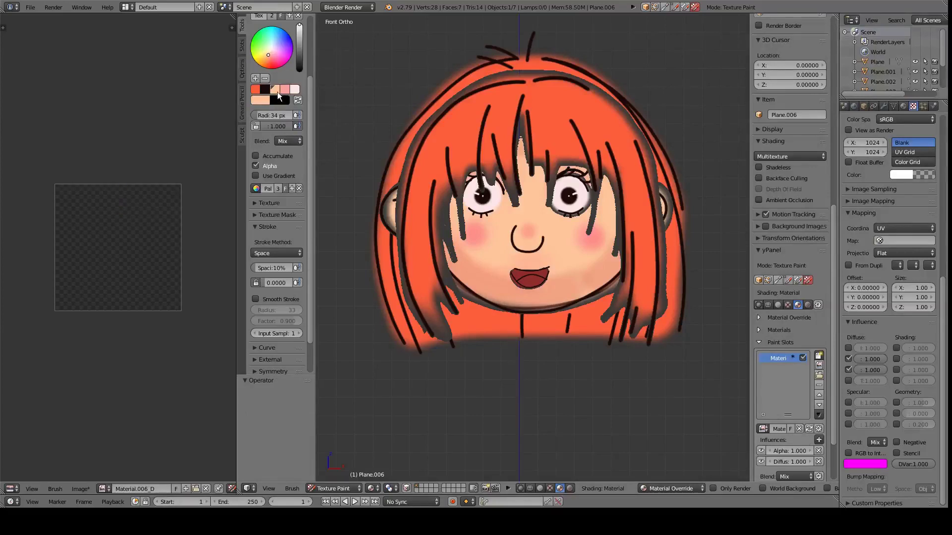
left_click(904, 106)
scroll(532, 353, "down", 3, "shift")
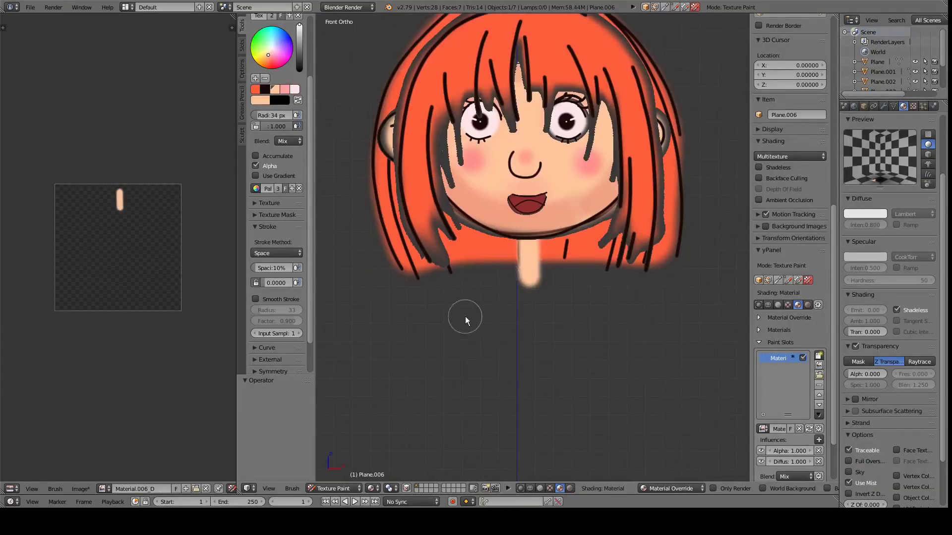
mouse_move(465, 316)
left_mouse_down()
mouse_move(601, 308)
mouse_move(486, 310)
left_mouse_up()
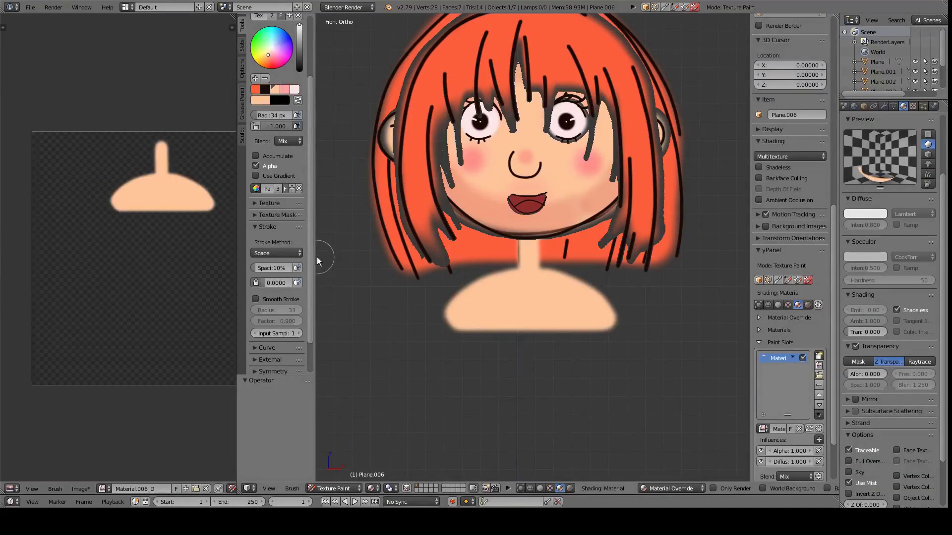
- Widen the image view and outline the blue shirt along shoulders, sides and hem
left_click_drag(314, 258, 457, 281)
left_click_drag(237, 293, 386, 292)
scroll(238, 234, "up", 1)
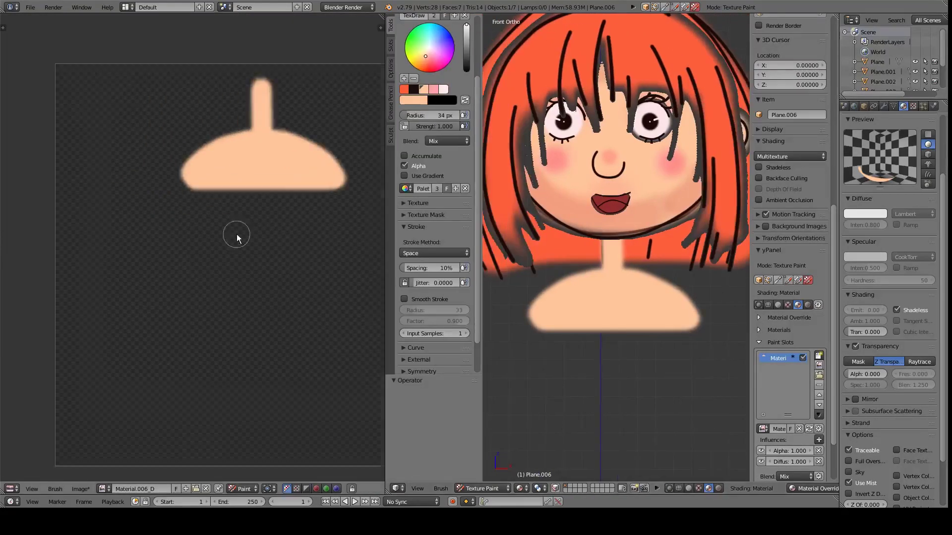
scroll(148, 218, "up", 1)
mouse_move(124, 208)
left_mouse_down()
mouse_move(282, 191)
mouse_move(293, 244)
mouse_move(280, 250)
left_mouse_up()
mouse_move(117, 191)
left_mouse_down()
mouse_move(96, 240)
mouse_move(139, 268)
mouse_move(132, 341)
left_mouse_up()
left_click_drag(273, 203, 298, 325)
left_click_drag(119, 238, 123, 212)
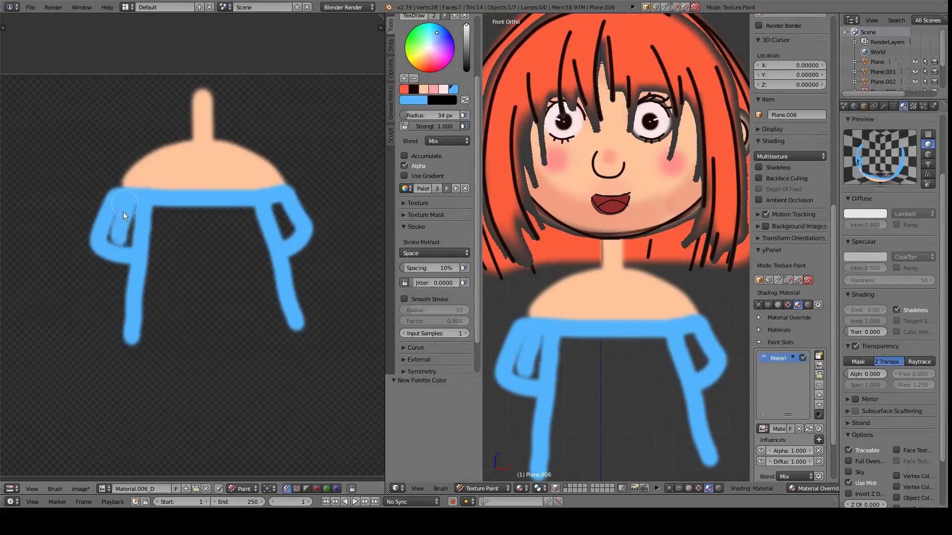
left_click_drag(131, 341, 293, 339)
- Fill the shirt interior with blue using a larger brush
key("bracketright")
key("bracketright")
key("bracketright")
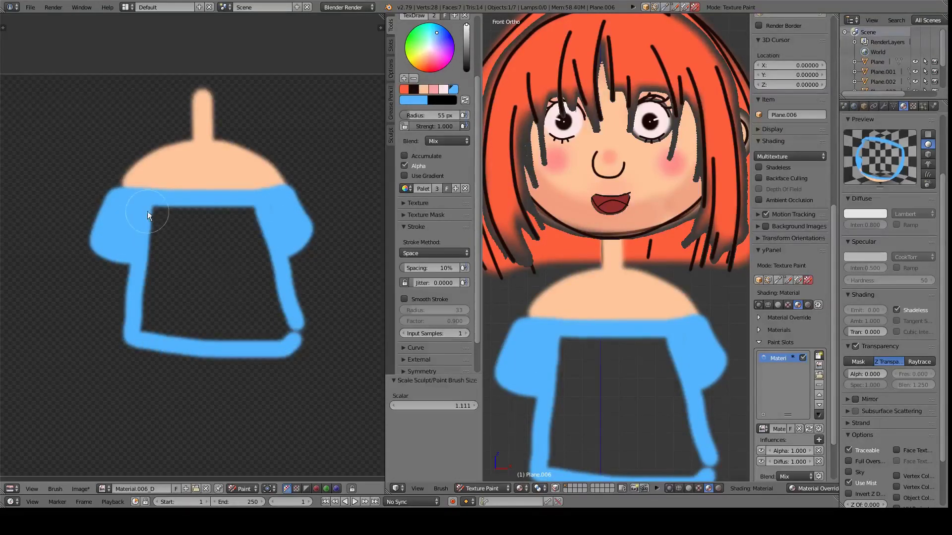
mouse_move(148, 213)
left_mouse_down()
mouse_move(145, 273)
mouse_move(165, 236)
mouse_move(234, 245)
mouse_move(238, 307)
left_mouse_up()
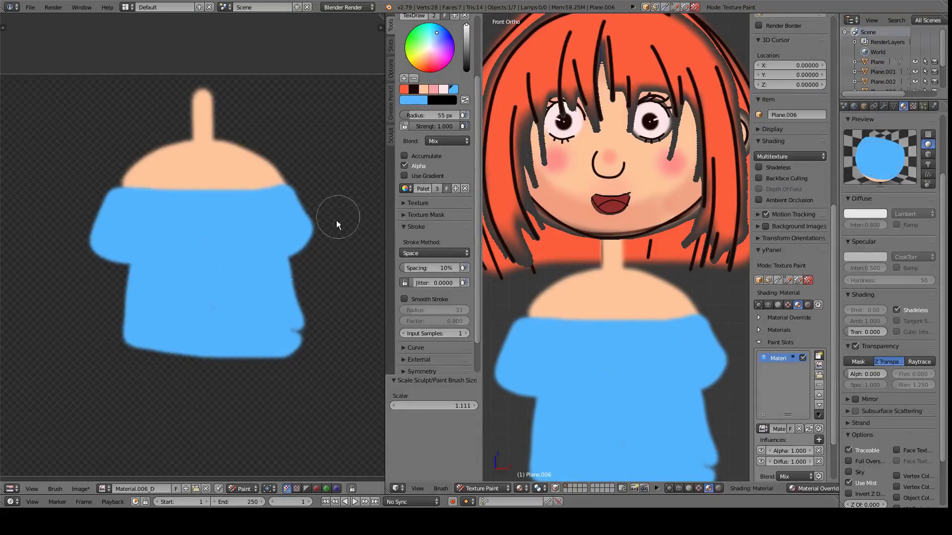
key("bracketleft")
key("bracketleft")
key("bracketleft")
scroll(267, 250, "down", 1)
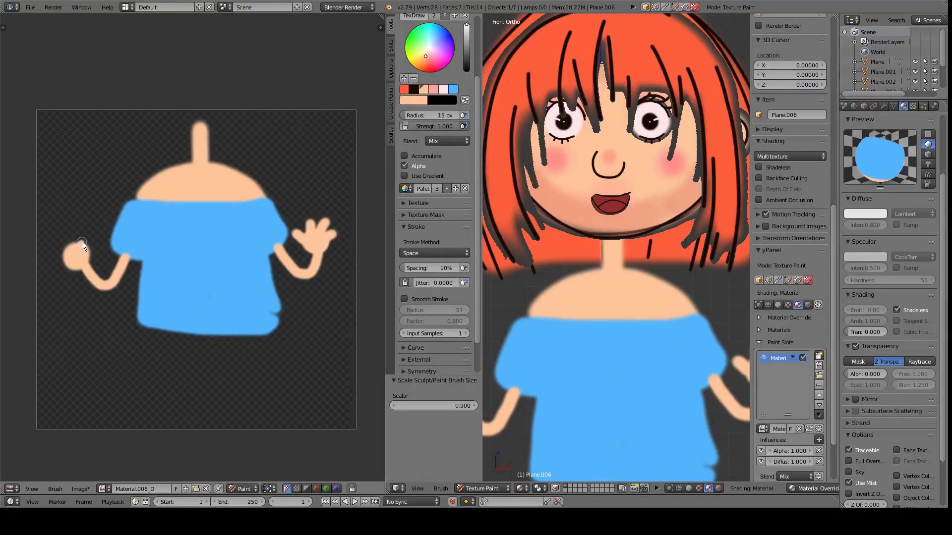
- Set up a black, smoothed 10 px brush for outlining the body
left_click(413, 89)
scroll(405, 278, "down", 2)
left_click(405, 261)
key("bracketleft")
key("bracketleft")
key("bracketleft")
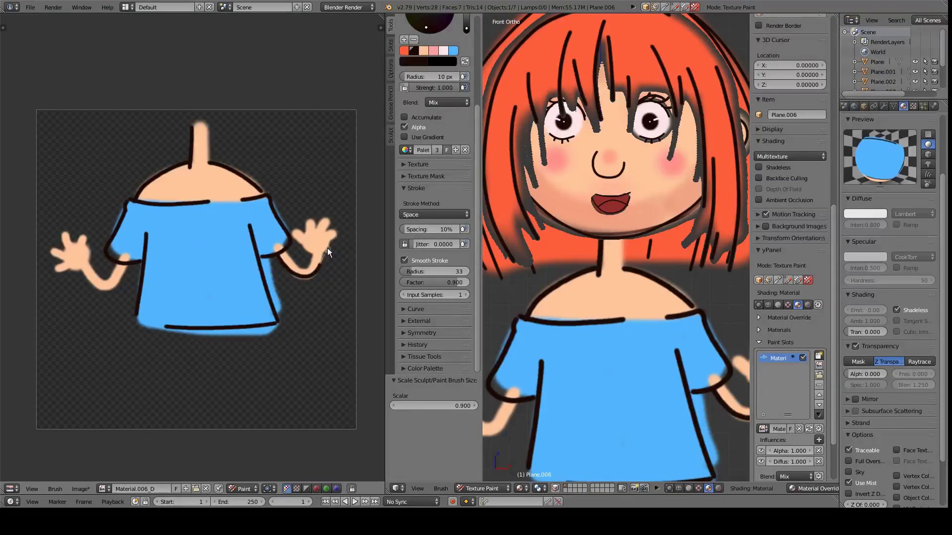
scroll(650, 313, "down", 1)
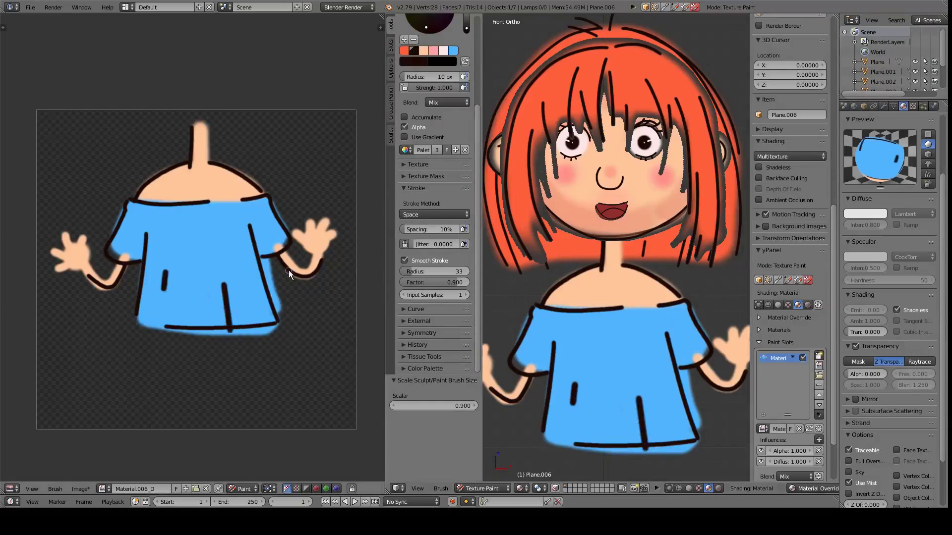
scroll(224, 278, "down", 2)
mouse_move(386, 301)
left_mouse_down()
mouse_move(154, 301)
mouse_move(183, 300)
left_mouse_up()
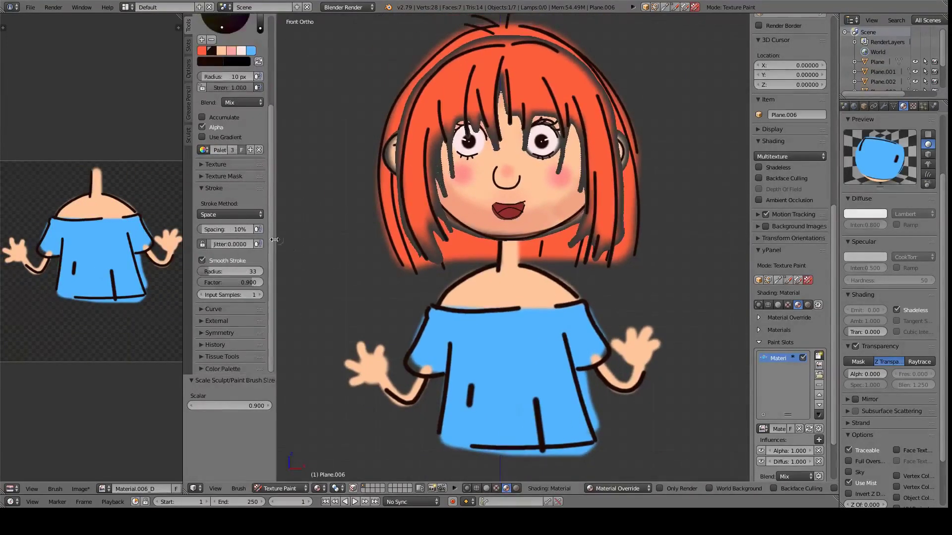
- Return to Object Mode and move Plane.005 0.639 along Y in depth
left_click(758, 280)
scroll(543, 327, "down", 3)
middle_click_drag(544, 327, 536, 236)
right_click(536, 236)
left_click_drag(537, 236, 495, 213)
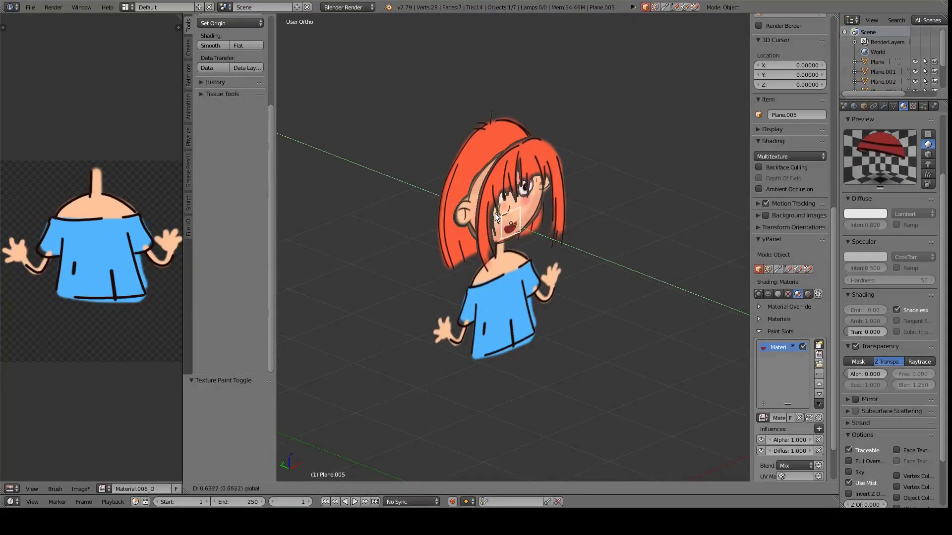
middle_click_drag(495, 213, 477, 256)
scroll(480, 259, "up", 2)
scroll(481, 260, "up", 2)
mouse_move(562, 299)
middle_mouse_down()
mouse_move(635, 305)
mouse_move(581, 299)
middle_mouse_up()
- Widen the back-hair plane Plane to 1.077 along X instead of a uniform scale
right_click(636, 304)
key("KP_1")
scroll(615, 296, "up", 3)
key("s")
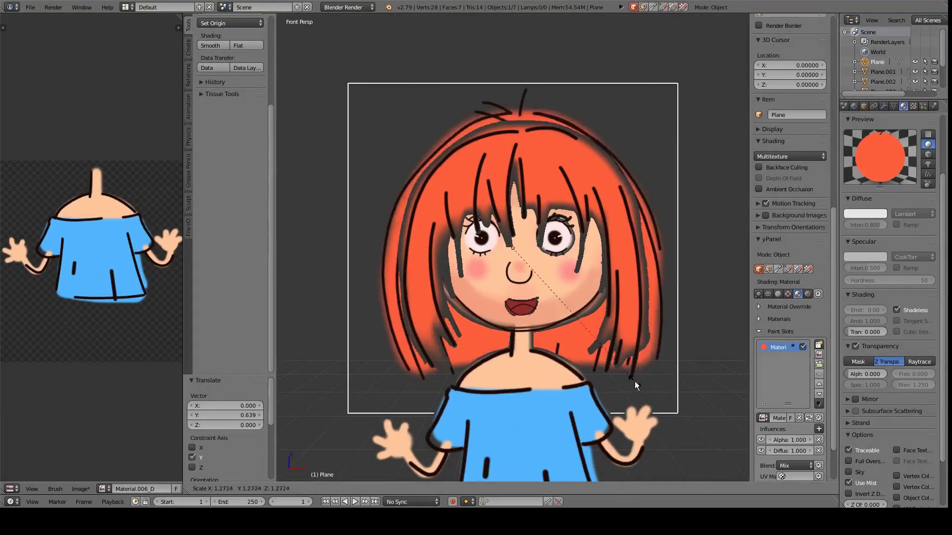
left_click(623, 375)
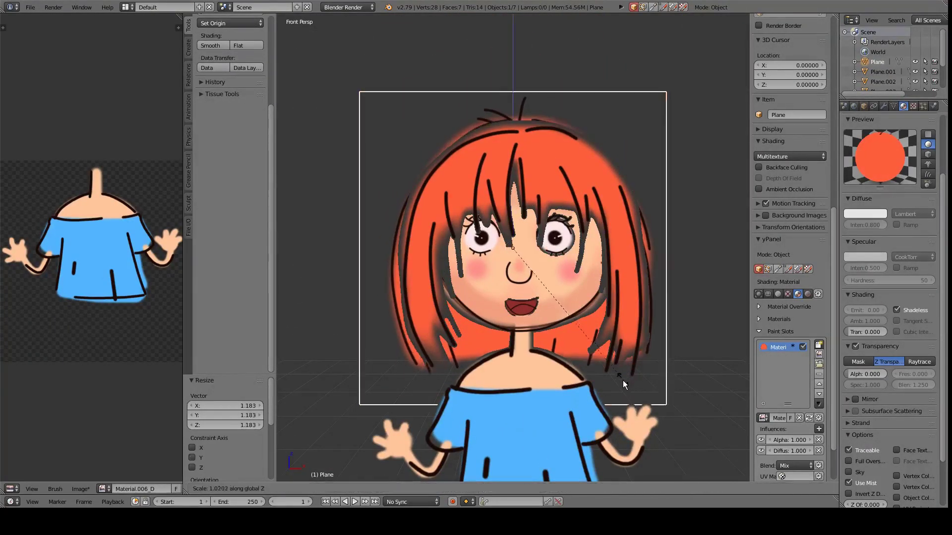
key("ctrl+z")
key("s")
key("x")
left_click(564, 304)
middle_click_drag(564, 304, 510, 285)
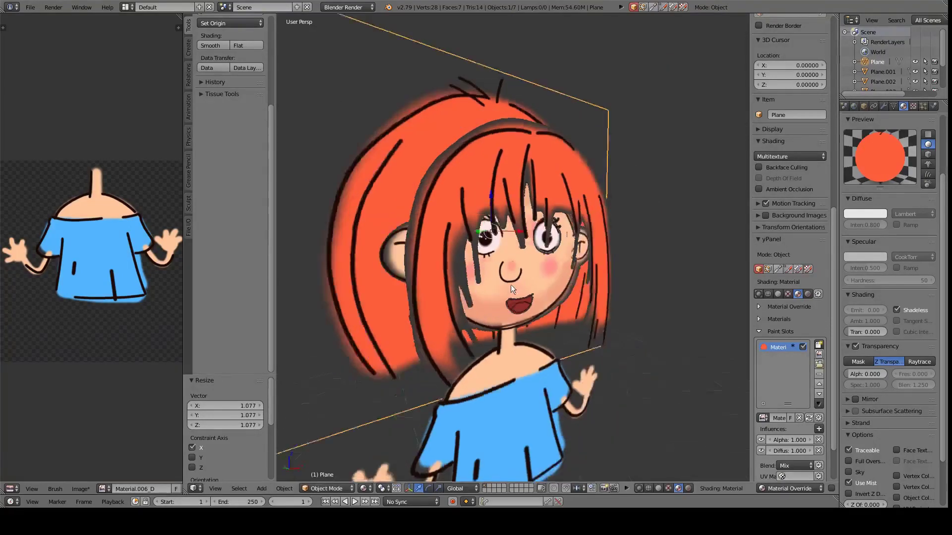
- Set the back-hair paint brush blend mode to Soft light
key("ctrl+Tab")
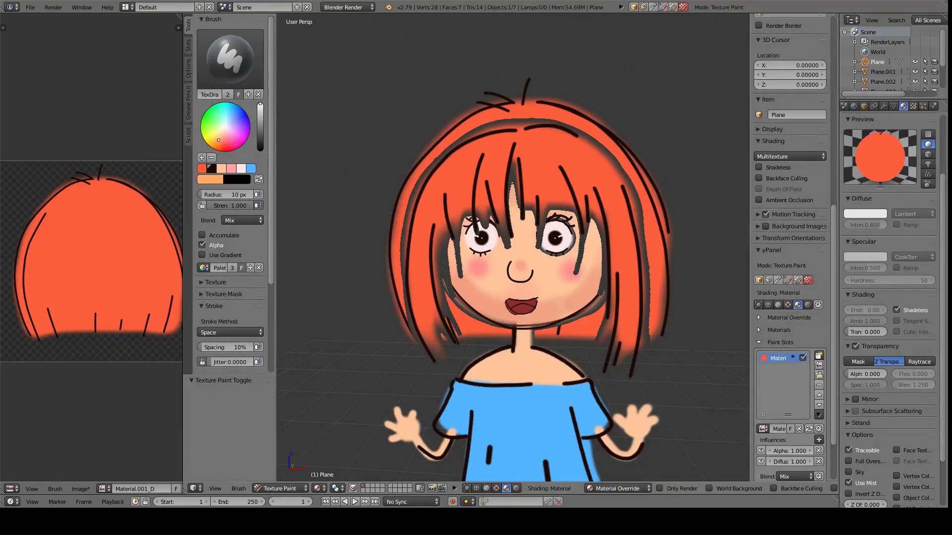
left_click(233, 220)
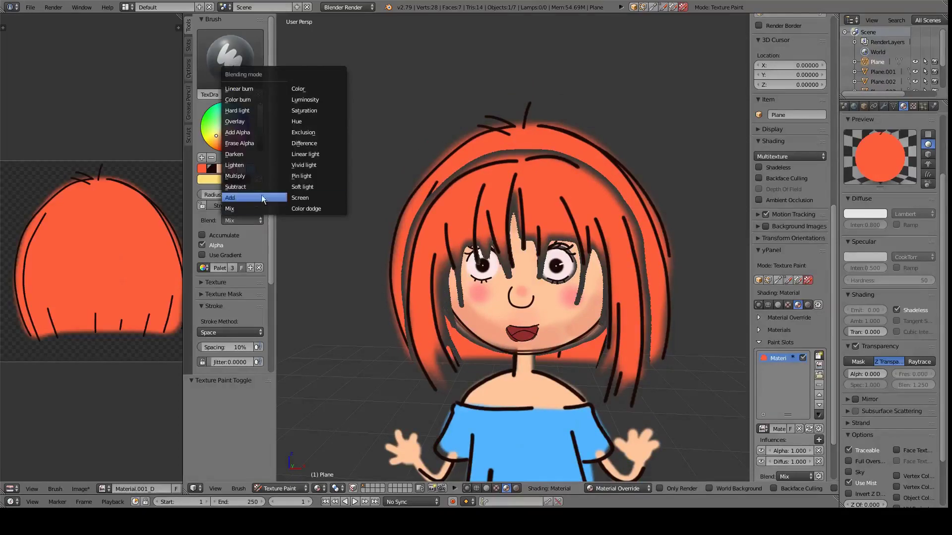
left_click(314, 127)
left_click_drag(240, 205, 220, 205)
scroll(220, 276, "down", 3)
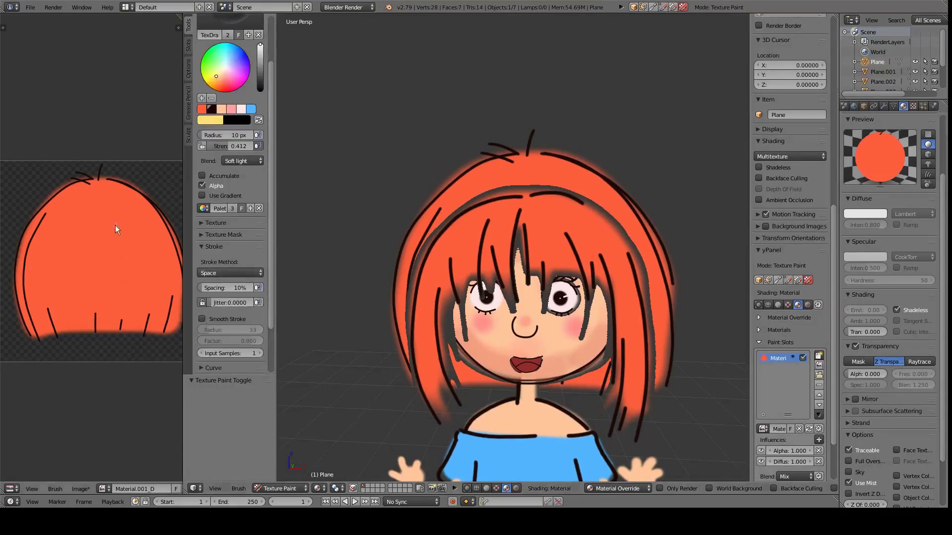
scroll(502, 272, "up", 3)
- Dab a yellow highlight on the top of the back hair
key("bracketright")
key("bracketright")
key("bracketright")
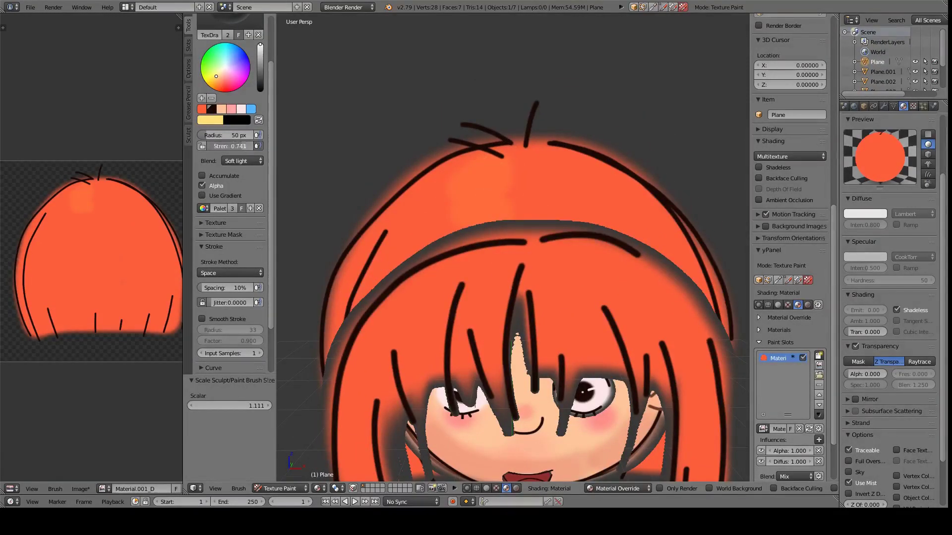
left_click(482, 184)
key("bracketright")
key("bracketright")
key("bracketright")
key("bracketleft")
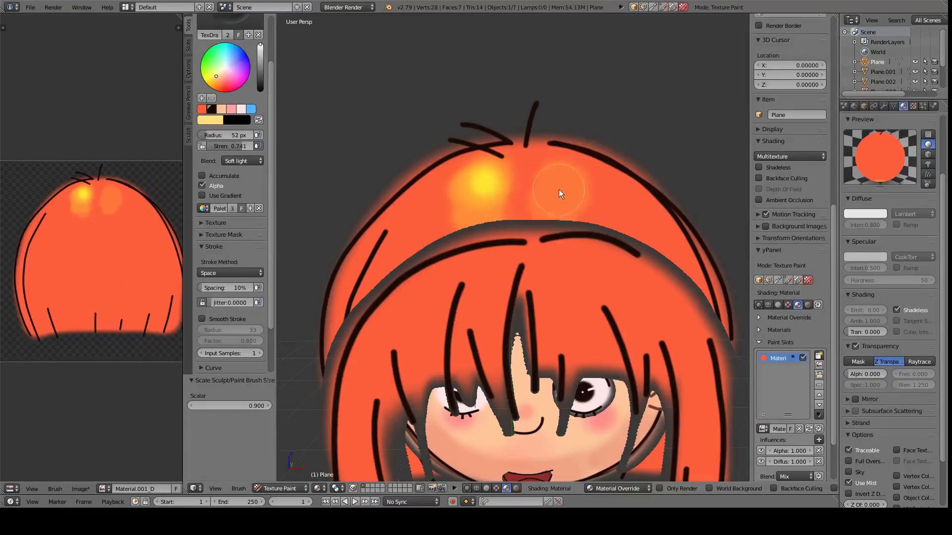
- Smear the highlight into the hair with a 28 px Smear brush
left_click(230, 50)
left_click(335, 106)
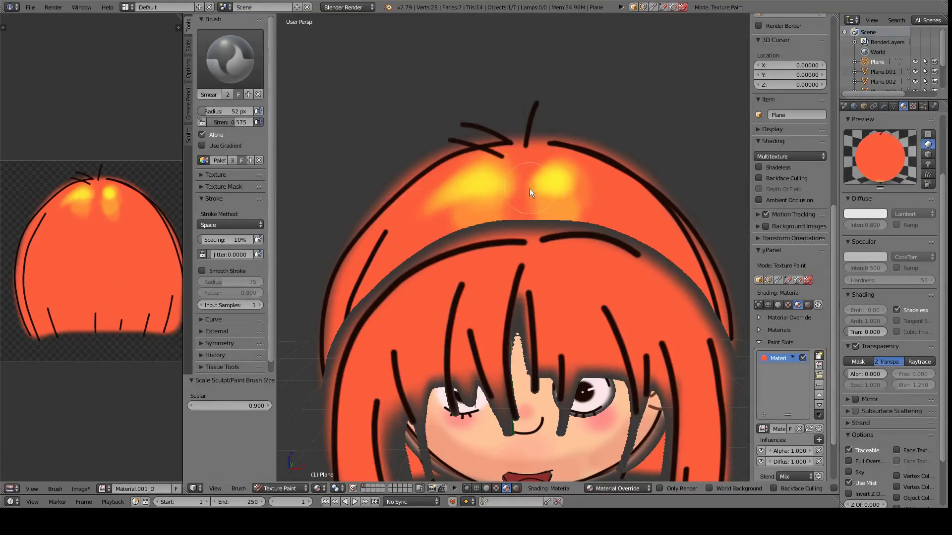
key("bracketleft")
key("bracketleft")
key("bracketleft")
left_click_drag(585, 195, 434, 183)
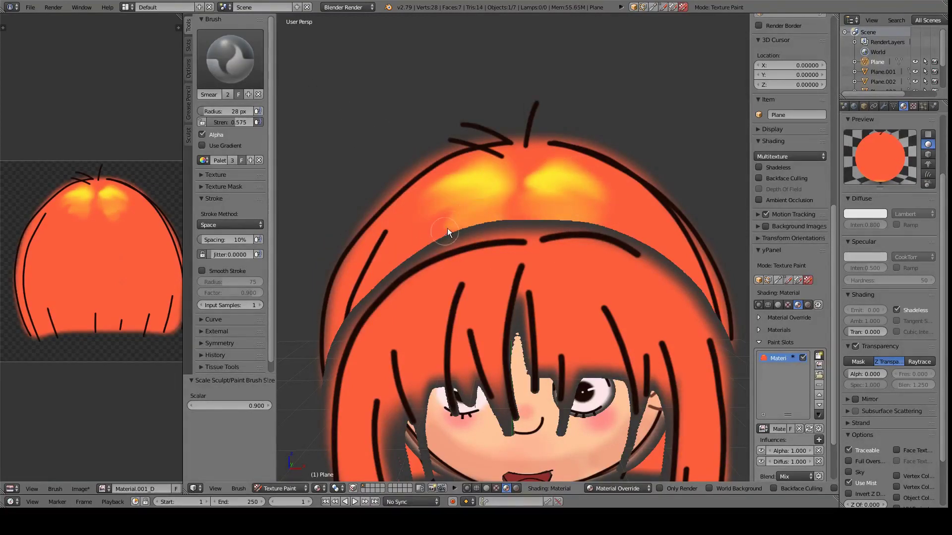
key("KP_1")
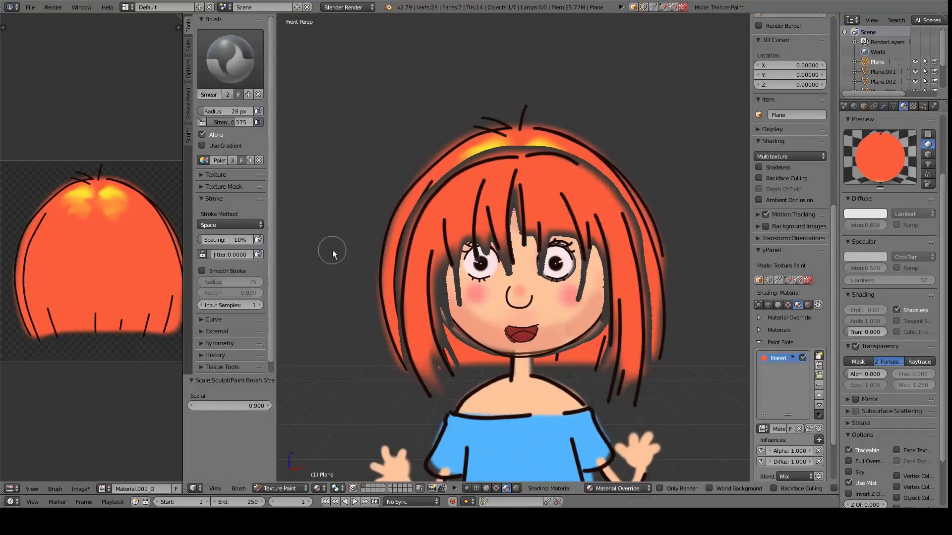
- Leave painting and select the front-hair plane Plane.004
key("ctrl+Tab")
middle_click_drag(332, 253, 444, 218)
right_click(443, 218)
- Paint yellow highlights on Plane.004's bangs with the draw brush, then blend them with Smear
key("ctrl+Tab")
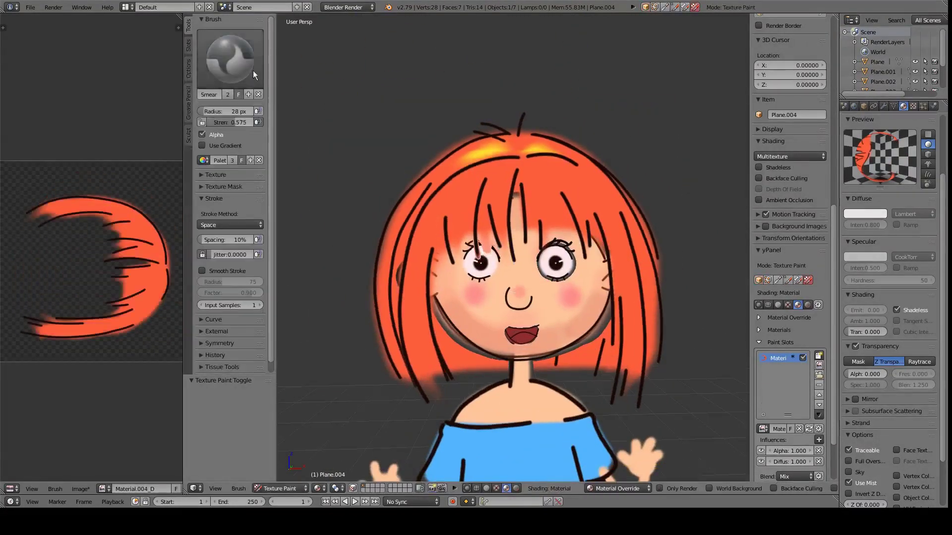
key("1")
scroll(504, 142, "up", 2)
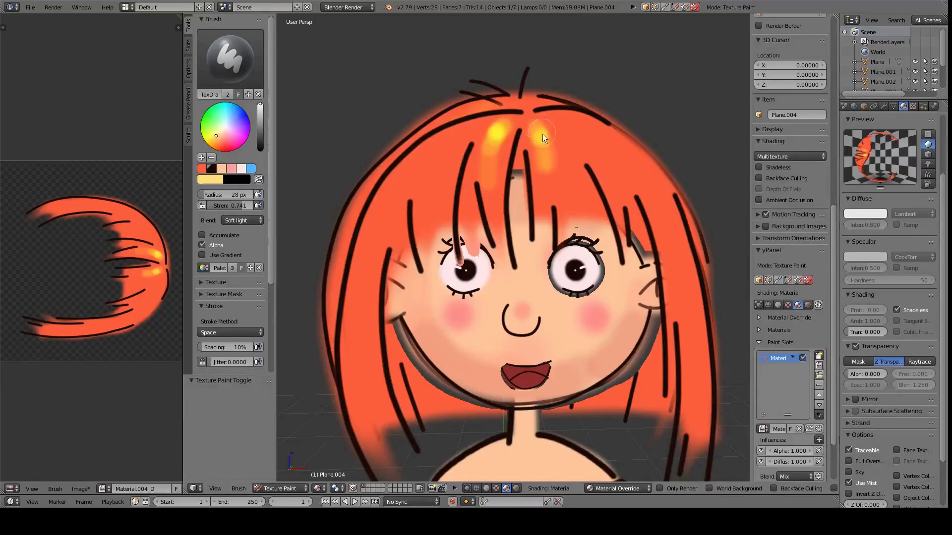
left_click(231, 59)
left_click(334, 117)
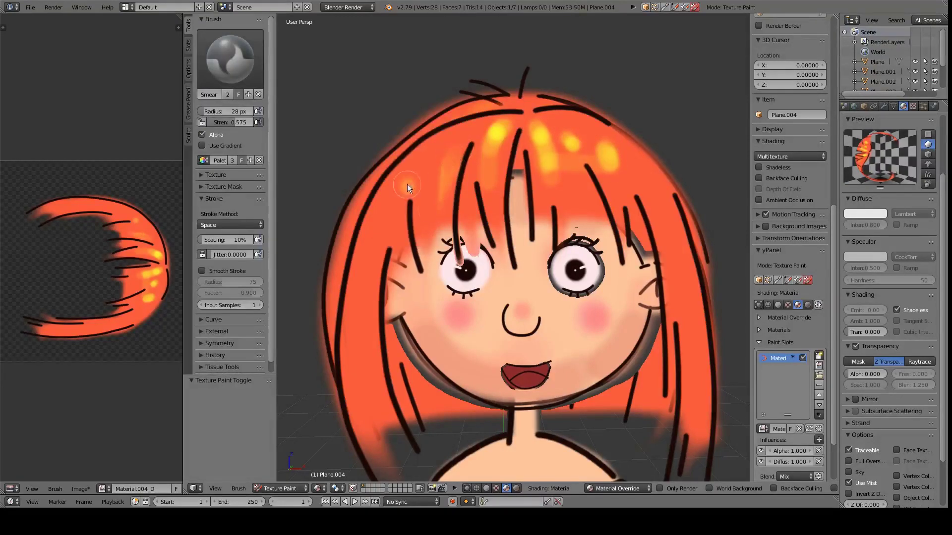
scroll(534, 255, "down", 3)
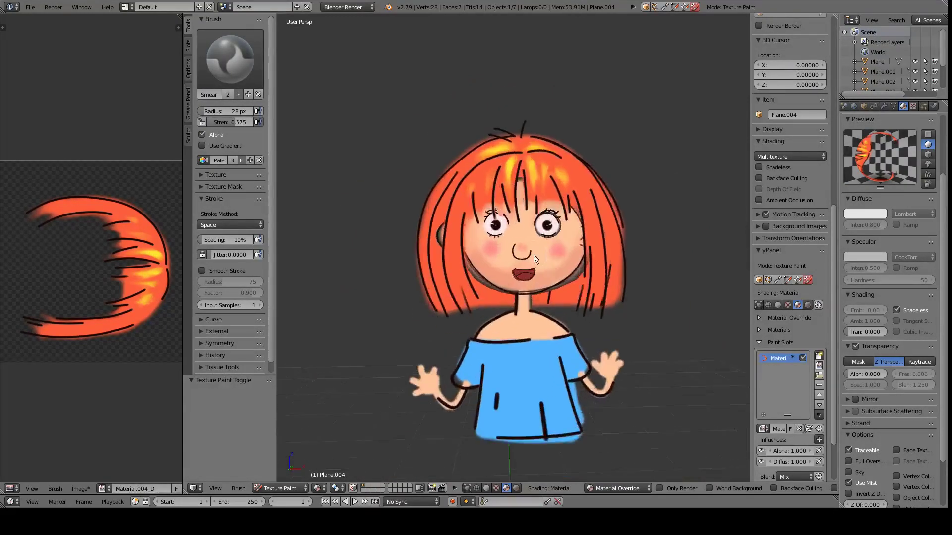
scroll(532, 263, "up", 1)
- Switch back to Object Mode from the header mode menu
left_click(280, 488)
left_click(283, 416)
scroll(543, 316, "down", 1)
- Check the object's transform properties, orbit around the character, and select then deselect Plane.001
scroll(543, 316, "down", 1)
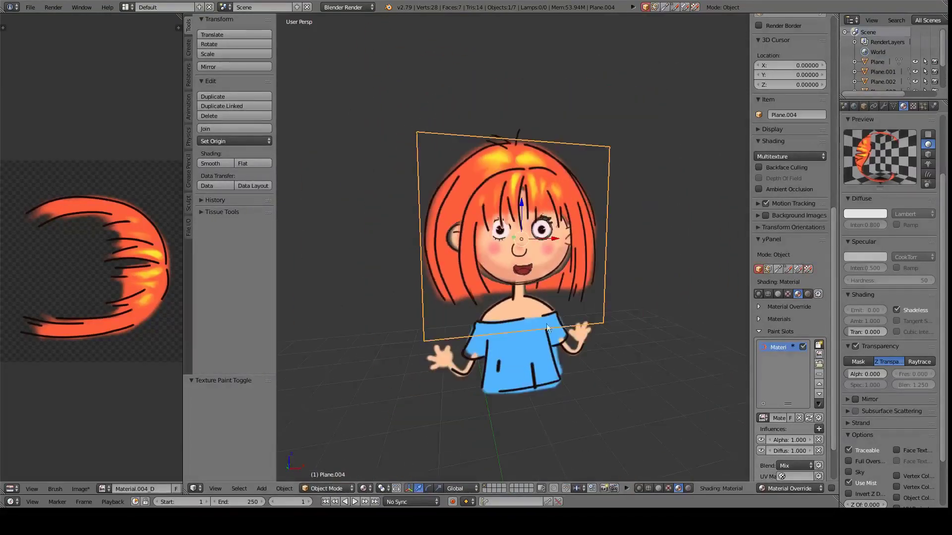
scroll(542, 280, "down", 3)
scroll(541, 279, "up", 3)
left_click(864, 106)
scroll(584, 341, "up", 1)
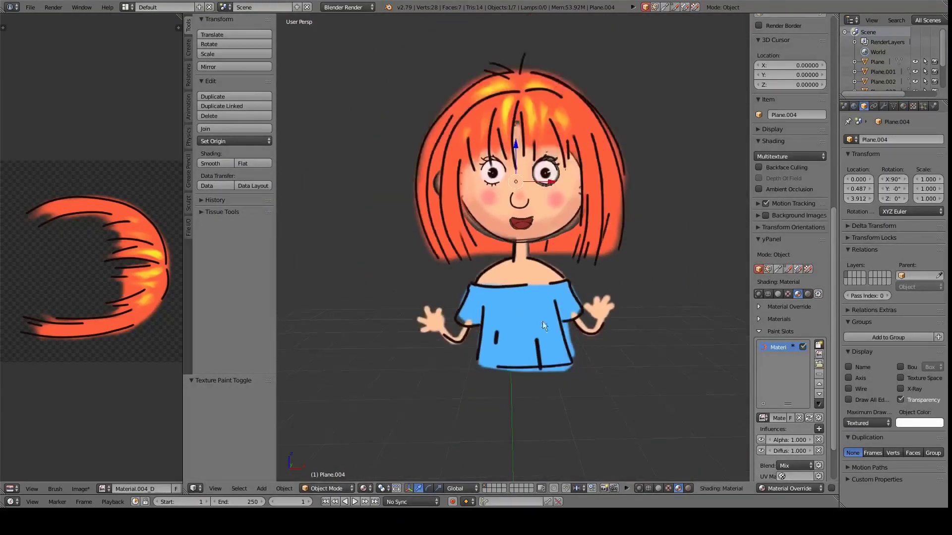
middle_click_drag(542, 322, 445, 188)
right_click(445, 189)
key("a")
middle_click_drag(547, 352, 512, 342)
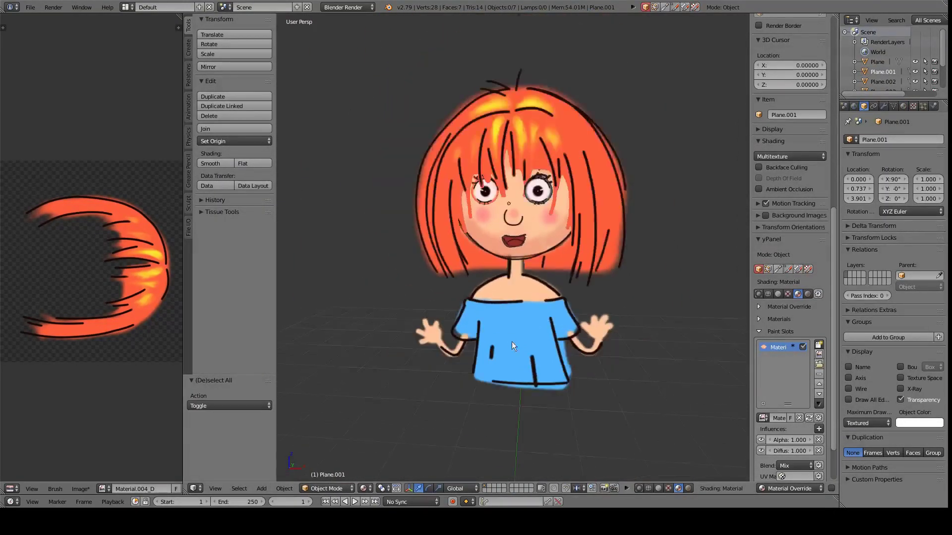
scroll(524, 270, "down", 2)
scroll(565, 296, "up", 3)
- Select the character's Plane and add a Single Bone armature to the scene
right_click(565, 296)
middle_click_drag(564, 296, 665, 332)
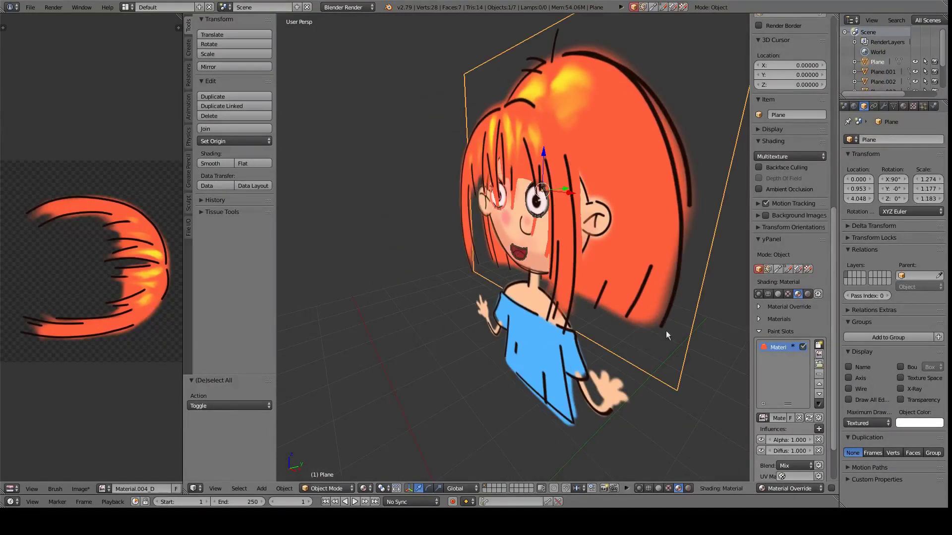
mouse_move(542, 320)
middle_mouse_down()
mouse_move(614, 304)
mouse_move(566, 325)
middle_mouse_up()
scroll(566, 326, "down", 4)
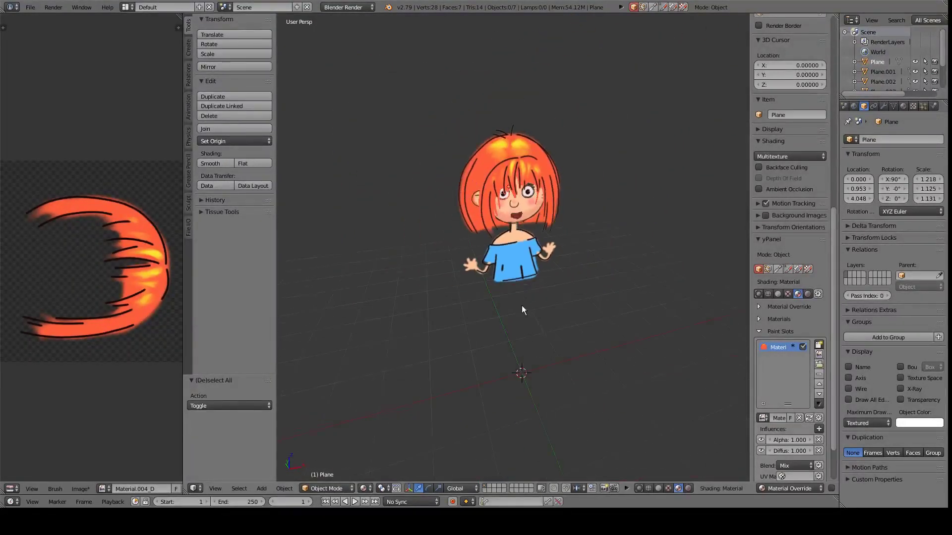
key("shift+a")
left_click(554, 361)
- Raise the new armature along Z into the body and view it in front orthographic
key("g")
key("z")
left_click(523, 268)
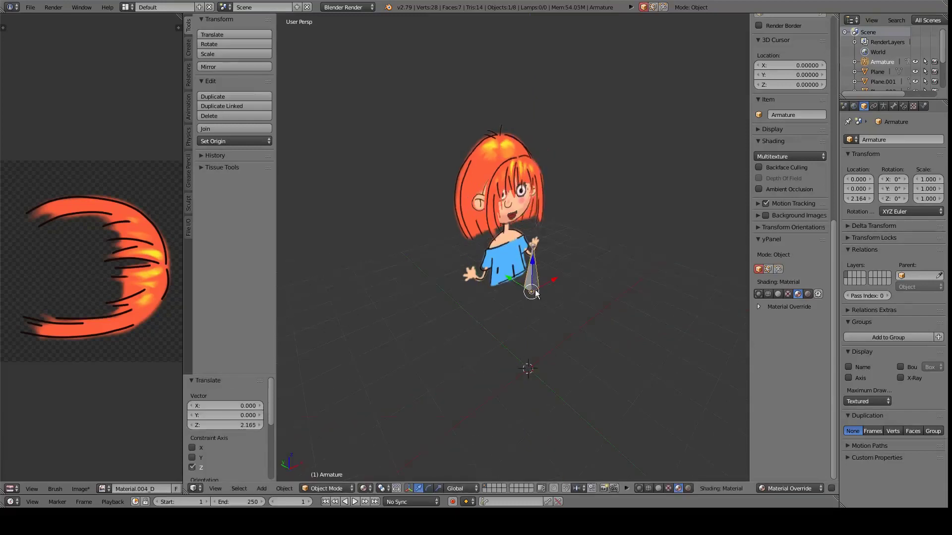
key("KP_1")
scroll(526, 271, "up", 3)
- Move the bone tip to the neck and extrude a head bone up to the hair top
key("Tab")
key("g")
key("z")
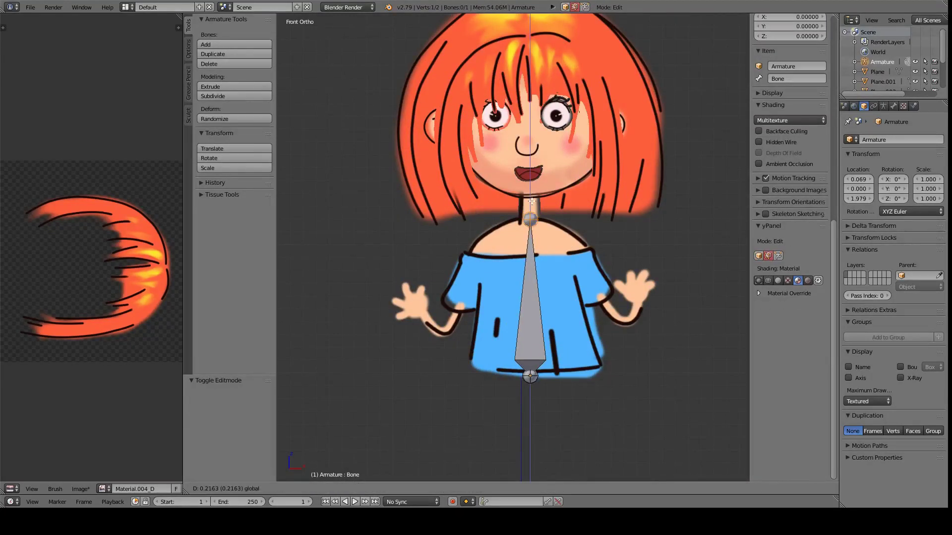
key("Return")
key("e")
key("z")
key("Return")
mouse_move(488, 175)
middle_mouse_down("shift")
mouse_move(500, 272)
mouse_move(481, 323)
middle_mouse_up("shift")
key("Tab")
- Shift the armature along Y for depth, then raise the lower bone above the head
key("g")
key("y")
left_click(479, 326)
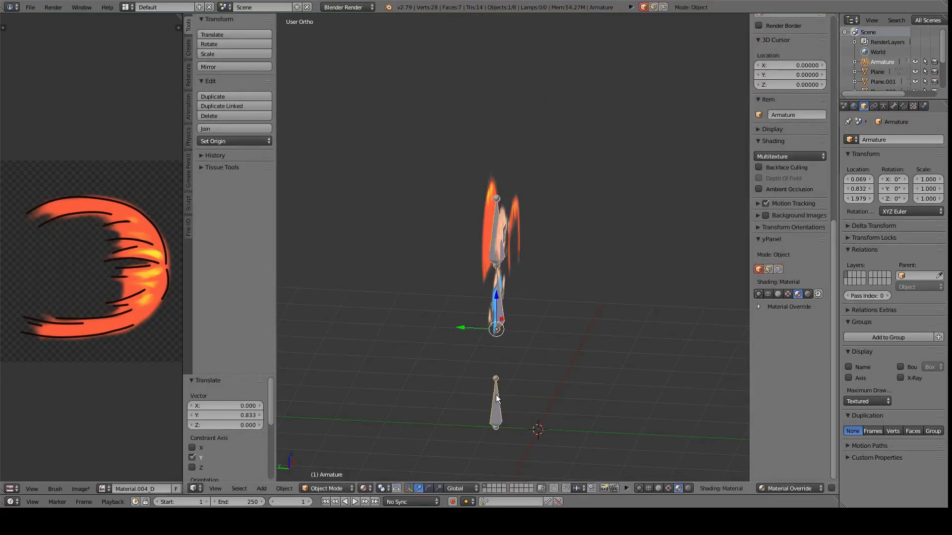
key("Tab")
right_click(495, 404)
key("g")
key("z")
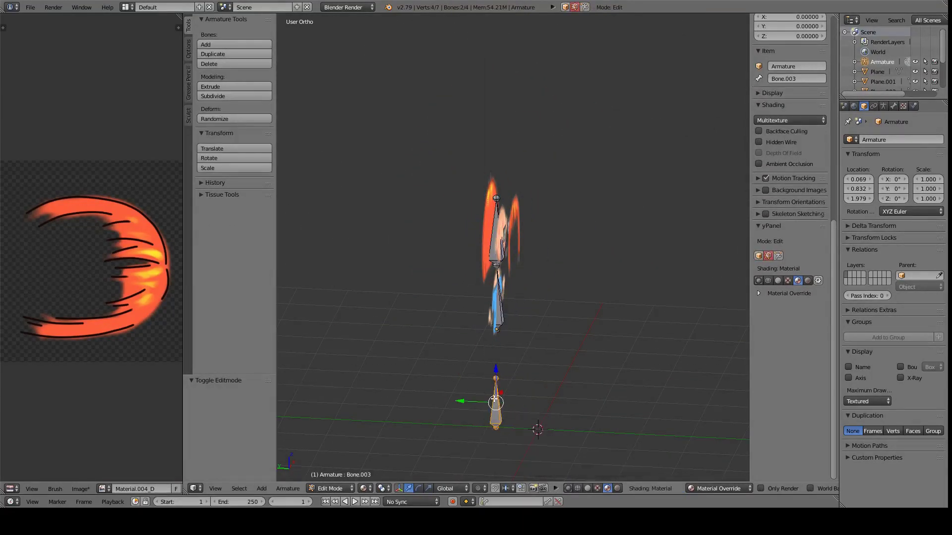
left_click(447, 235)
key("KP_1")
- Try moving a bone sideways along X to the face's left, then undo it
key("g")
key("x")
left_click(340, 245)
mouse_move(340, 245)
middle_mouse_down()
mouse_move(446, 238)
mouse_move(347, 243)
middle_mouse_up()
key("g")
key("x")
left_click(487, 222)
key("ctrl+z")
- Shift the head bone's top tip along X and delete a stray bone
right_click(490, 52)
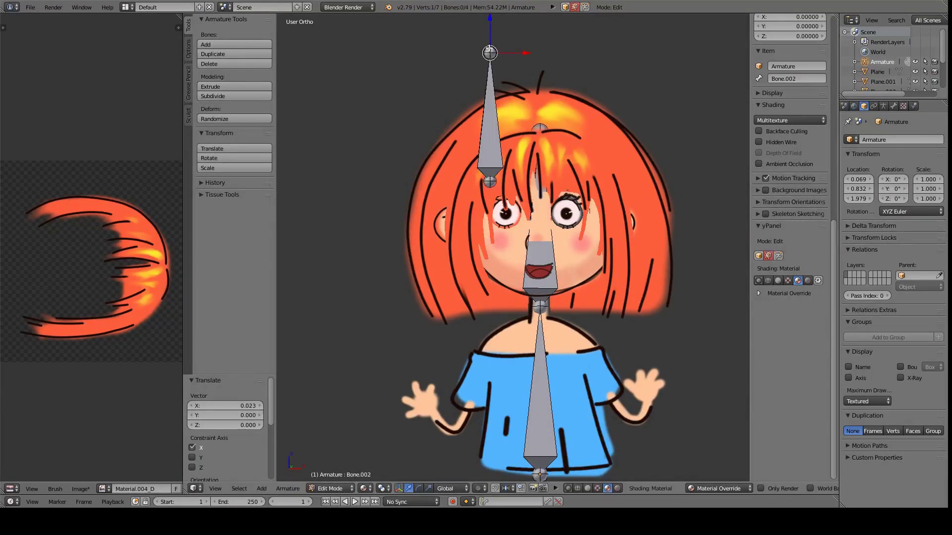
key("g")
key("x")
left_click(446, 144)
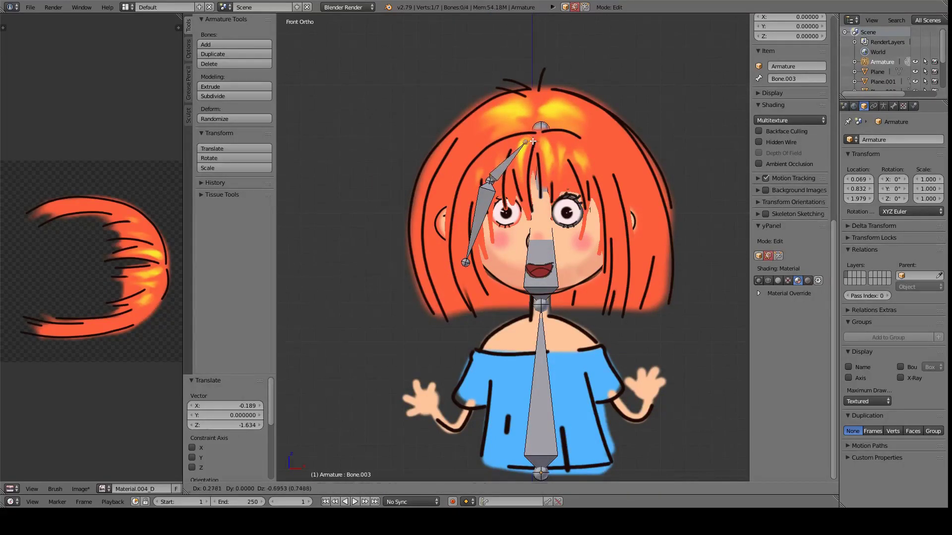
key("x")
left_click(485, 314)
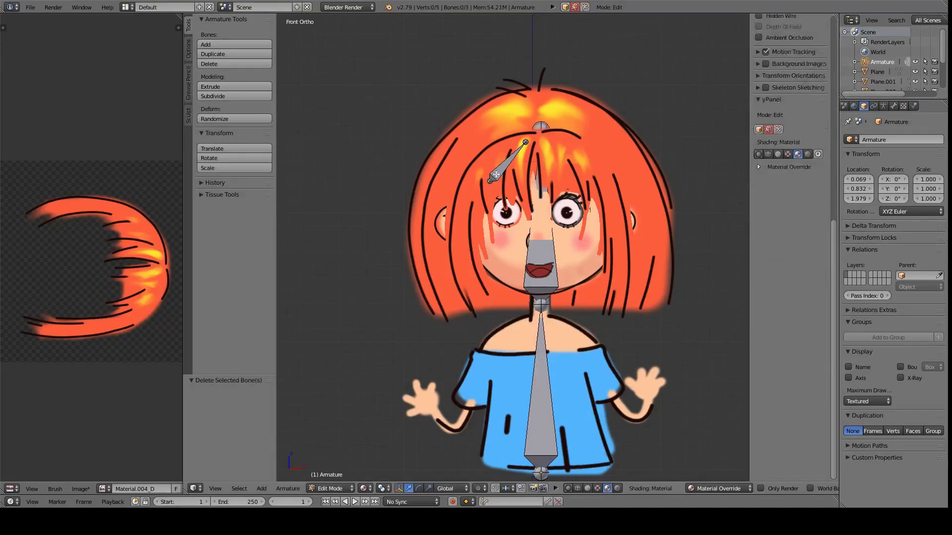
key("KP_7")
- Extrude hair bone chains down both sides of the face and return to Object Mode
key("KP_1")
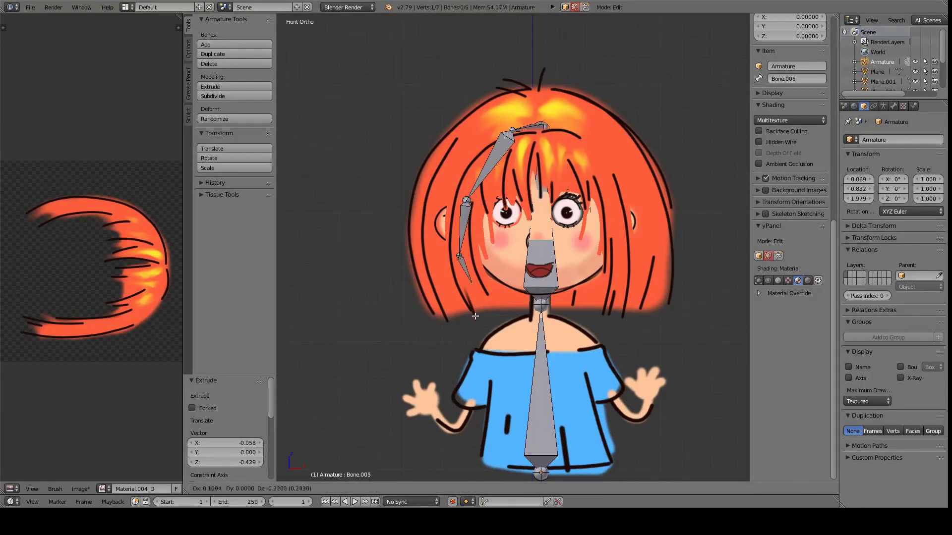
left_click(475, 316)
middle_click_drag(475, 316, 536, 179)
key("KP_7")
key("e")
left_click(590, 261)
key("KP_1")
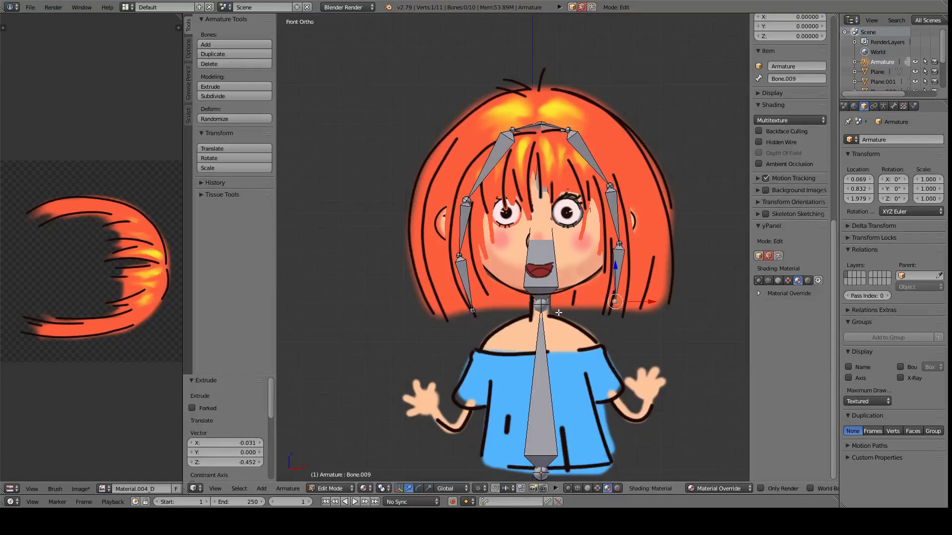
key("Tab")
mouse_move(559, 312)
middle_mouse_down()
mouse_move(489, 215)
mouse_move(528, 162)
middle_mouse_up()
- Give hair plane Plane.004 a Subdivision Surface modifier set to Simple
key("z")
right_click(575, 214)
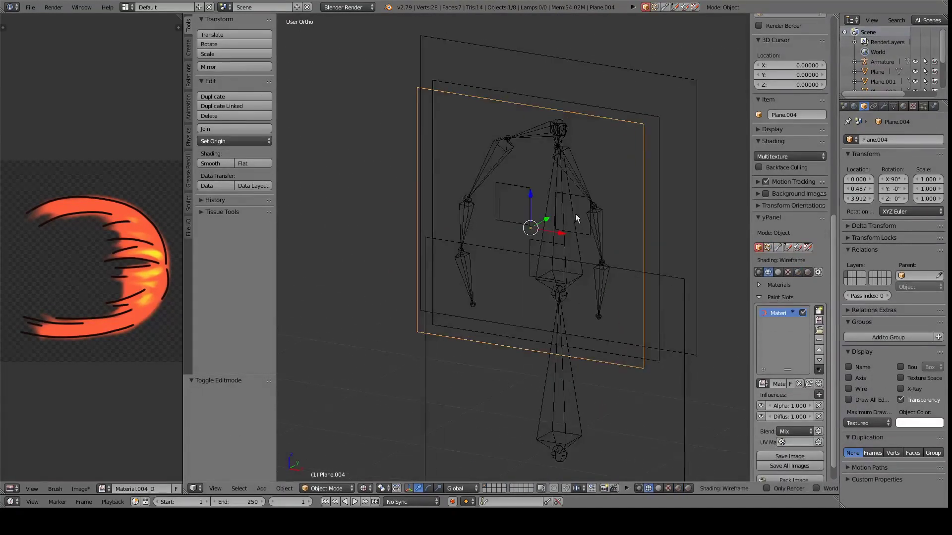
left_click(883, 106)
left_click(893, 139)
left_click(744, 296)
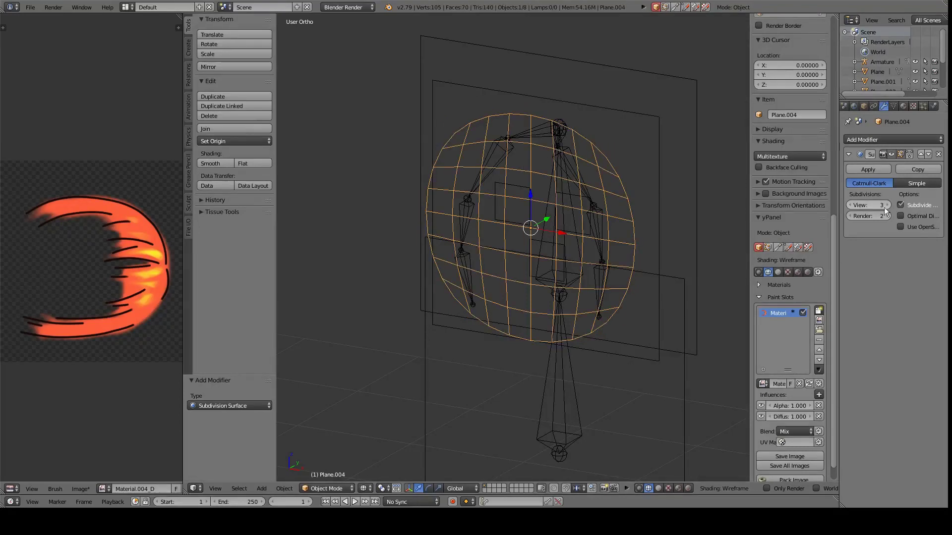
left_click(917, 183)
- Switch to textured shading and parent the plane to the armature with automatic weights
middle_click_drag(615, 233, 578, 239)
key("z")
key("z")
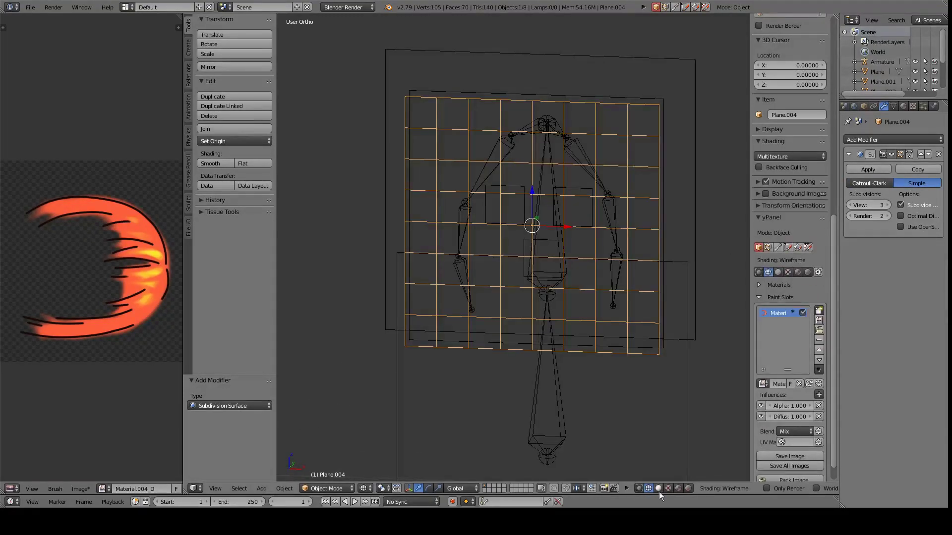
left_click(678, 488)
middle_click_drag(614, 361, 685, 355)
right_click(490, 433)
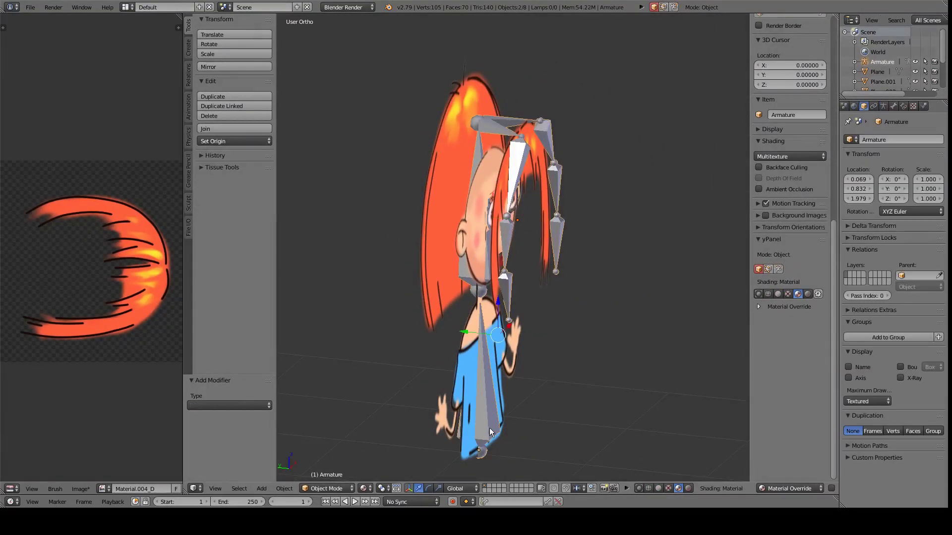
left_click(538, 424)
middle_click_drag(538, 422, 517, 289)
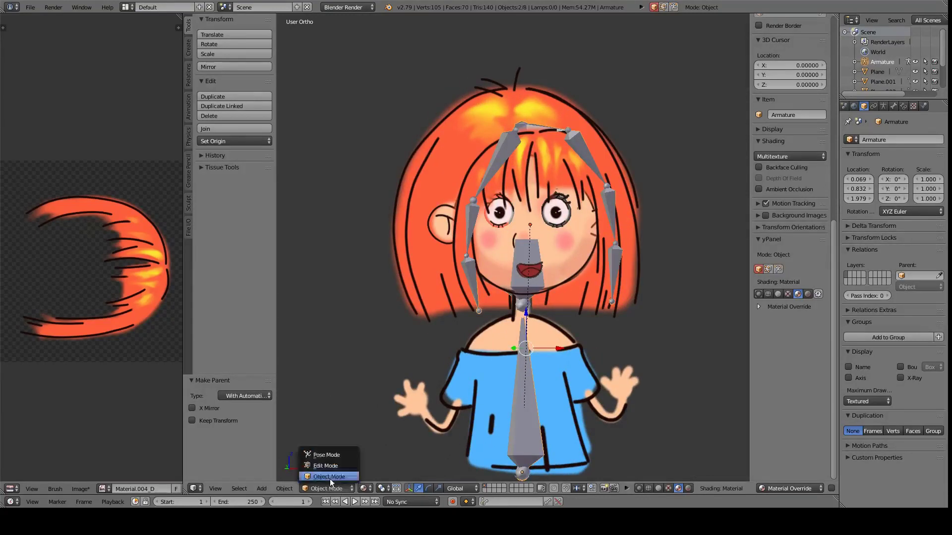
- Test-rotate a hair bone in Pose Mode, cancel it, and reselect the hair plane
left_click(326, 455)
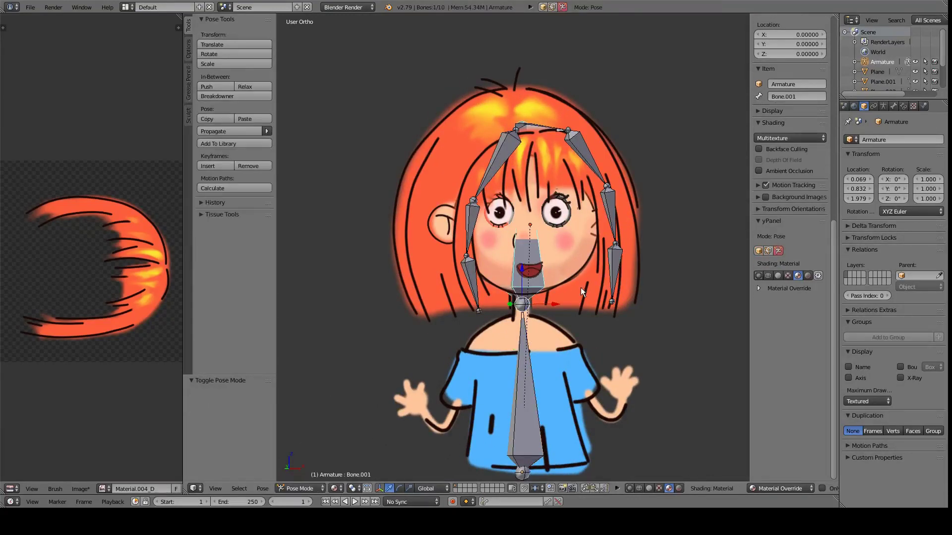
right_click(623, 281)
mouse_move(622, 281)
middle_mouse_down()
mouse_move(599, 313)
mouse_move(506, 242)
middle_mouse_up()
right_click(508, 205)
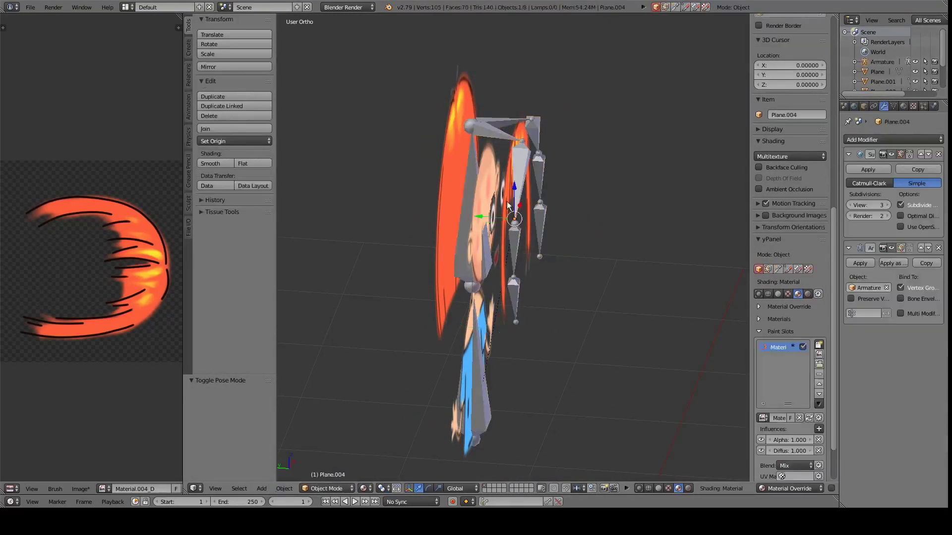
middle_click_drag(524, 244, 484, 99)
- Parent the hair plane and Plane.001 to the armature with automatic weights
right_click(484, 100, "shift")
key("ctrl+p")
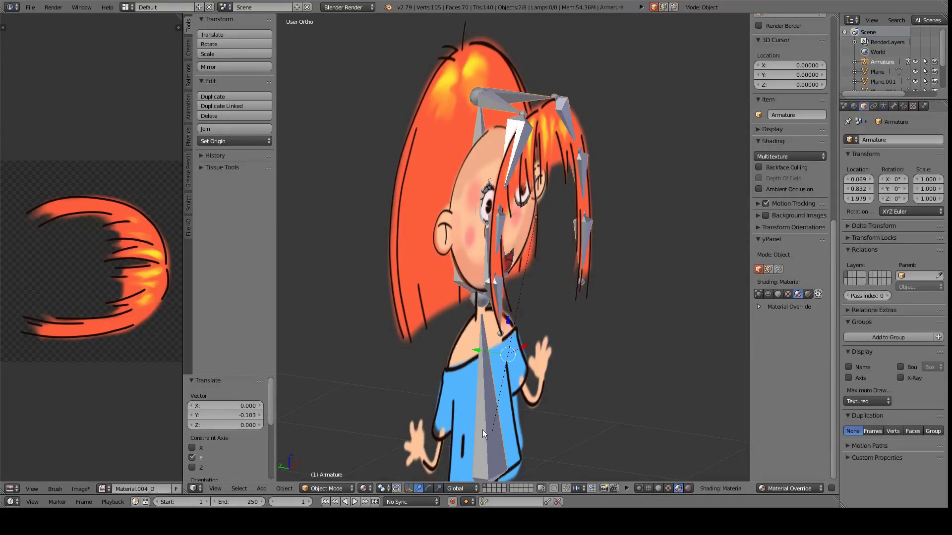
key("ctrl+p")
left_click(483, 430)
- Select the right-hand hair bone in Pose Mode, then put the hair plane into Weight Paint mode
right_click(524, 414)
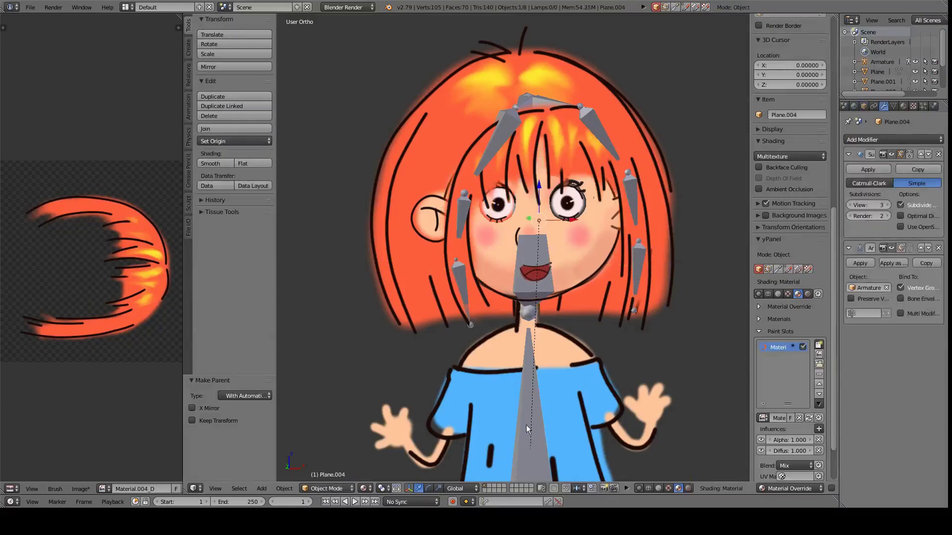
key("ctrl+Tab")
right_click(639, 277)
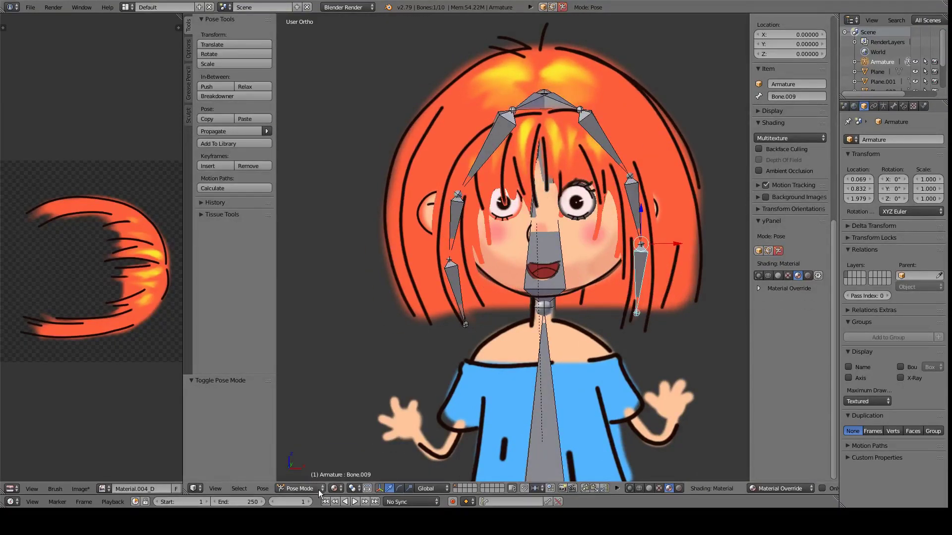
right_click(496, 268, "shift")
left_click(300, 489)
left_click(325, 453)
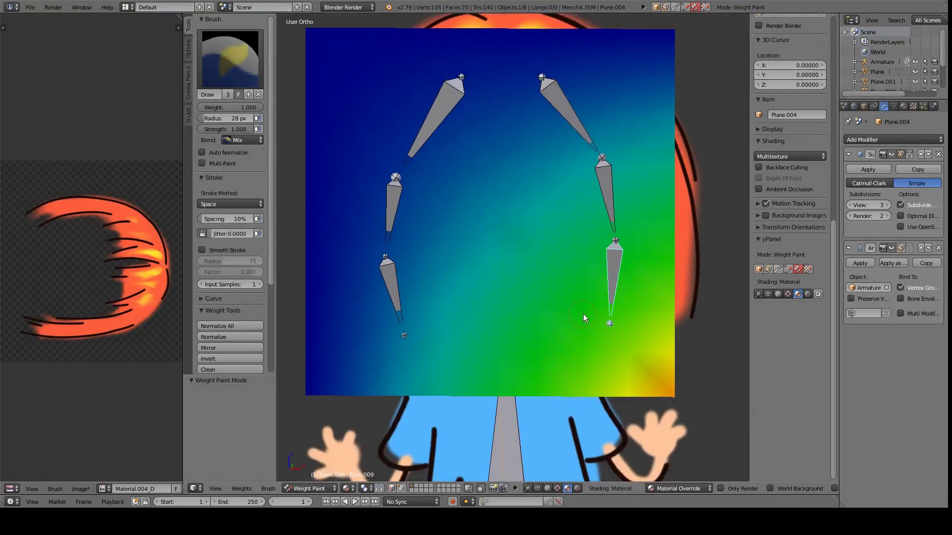
- Erase all Bone.009 weight from the hair plane with the Subtract brush, then reselect Draw
left_click(229, 58)
left_click(496, 117)
scroll(426, 146, "down", 2)
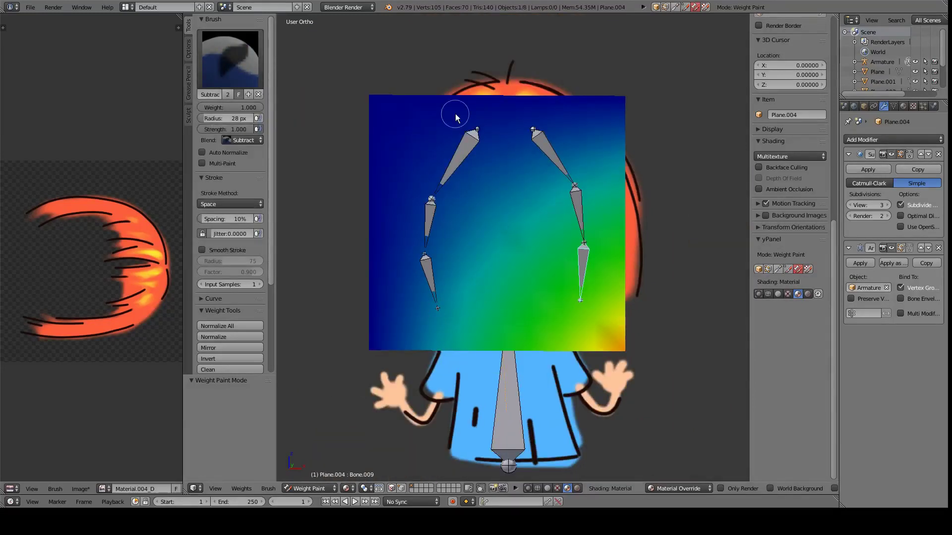
left_click_drag(594, 103, 613, 151)
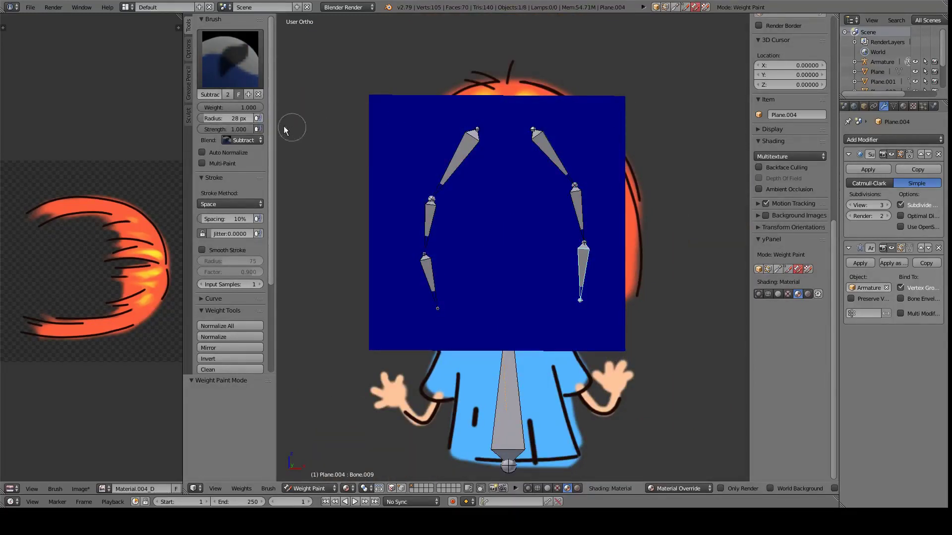
left_click(229, 58)
left_click(378, 118)
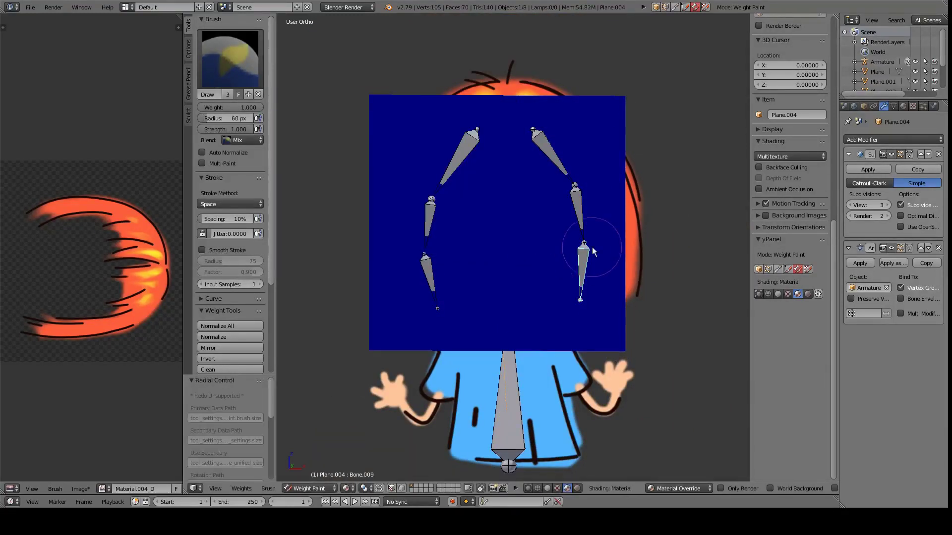
- Paint Bone.009 weight into the hair plane's lower-right corner
key("z")
key("z")
left_click(230, 58)
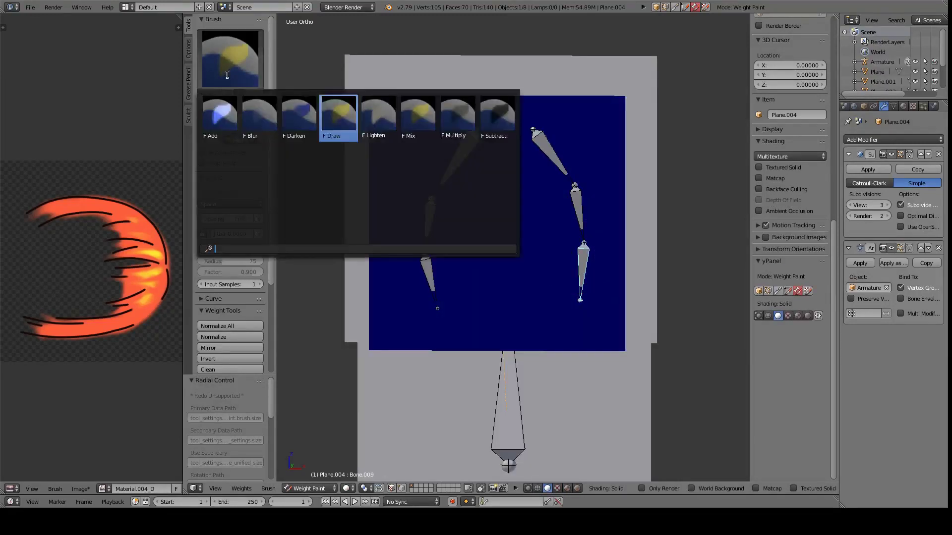
left_click_drag(574, 314, 622, 350)
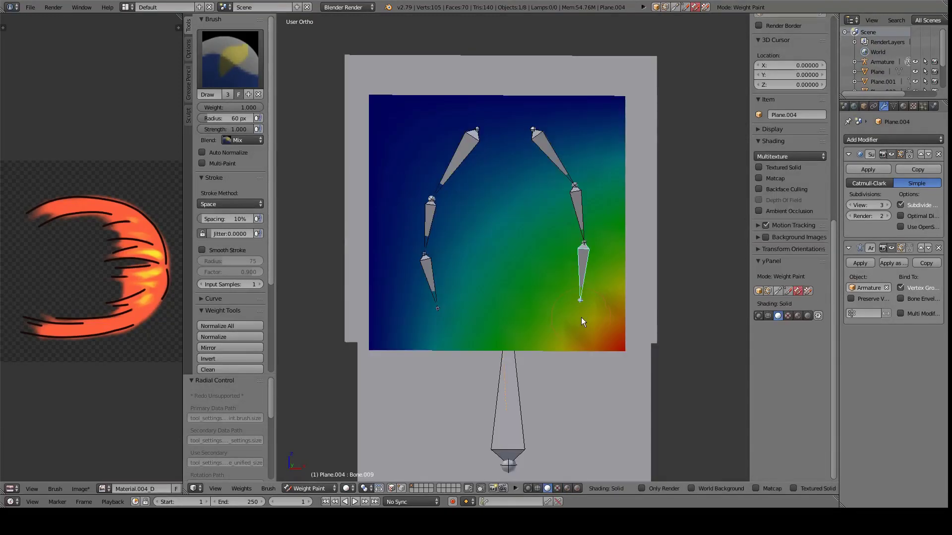
middle_click_drag(581, 324, 561, 323)
- Apply the Simple subdivision into Plane.004's mesh and inspect the grid with textured shading
key("ctrl+Tab")
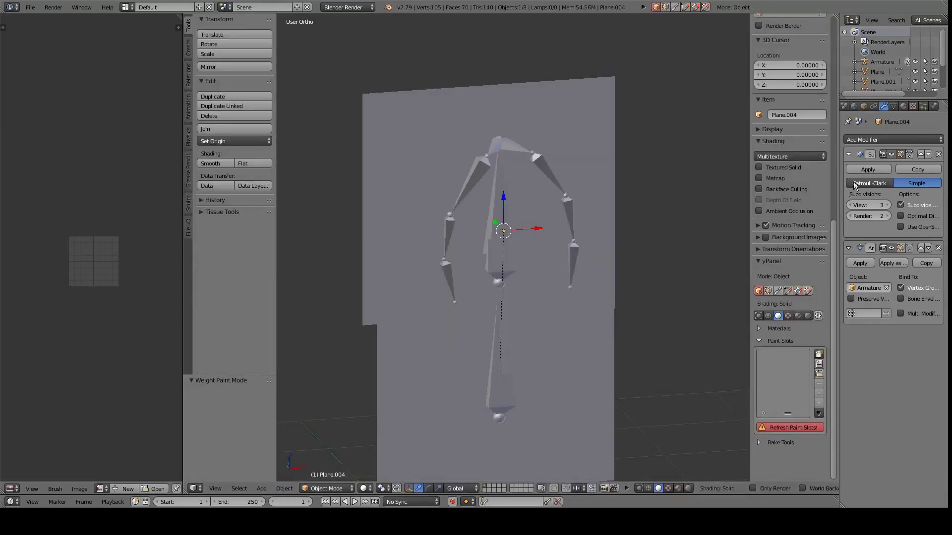
left_click(861, 172)
middle_click_drag(625, 298, 606, 291)
key("Tab")
key("z")
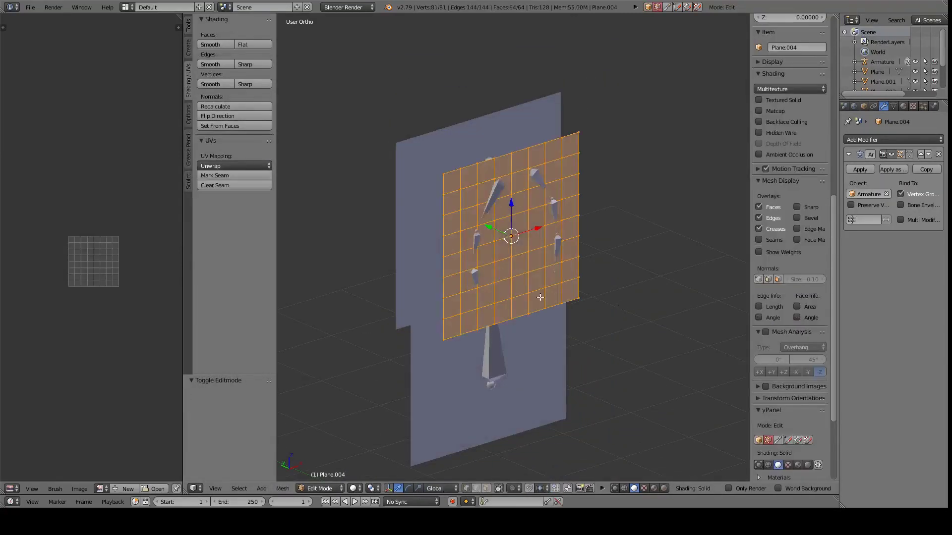
left_click(642, 489)
scroll(560, 357, "up", 2)
- Rebind the hair plane to the armature with automatic weights and leave Pose Mode
scroll(558, 368, "down", 2)
key("Tab")
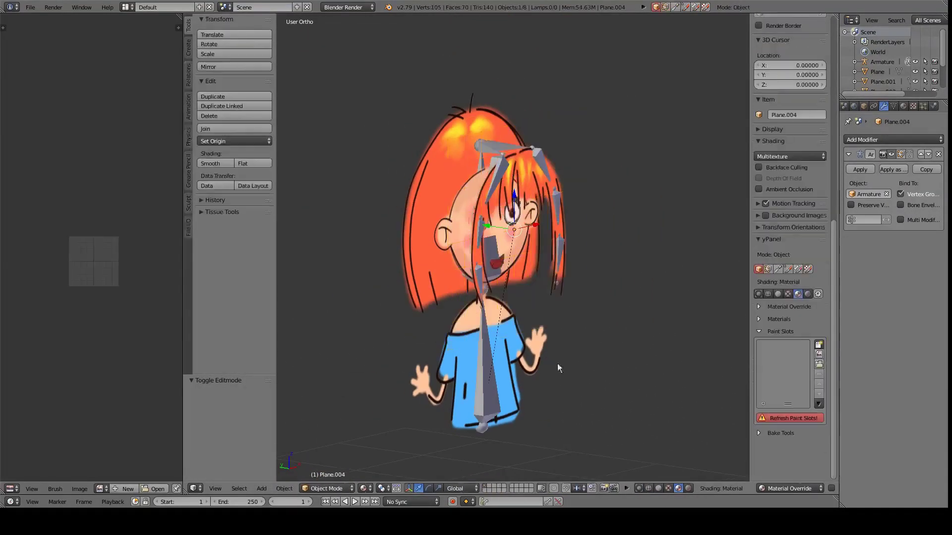
right_click(509, 361, "shift")
key("ctrl+p")
left_click(495, 352)
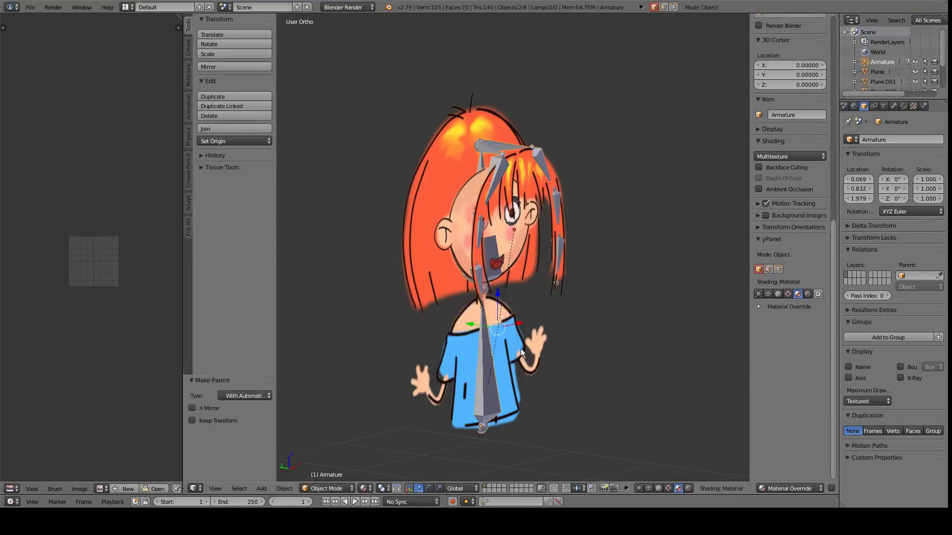
left_click(327, 488)
left_click(326, 454)
- Weight paint the hair plane from the front, showing the lower-right hair bone's group
right_click(421, 454)
key("KP_1")
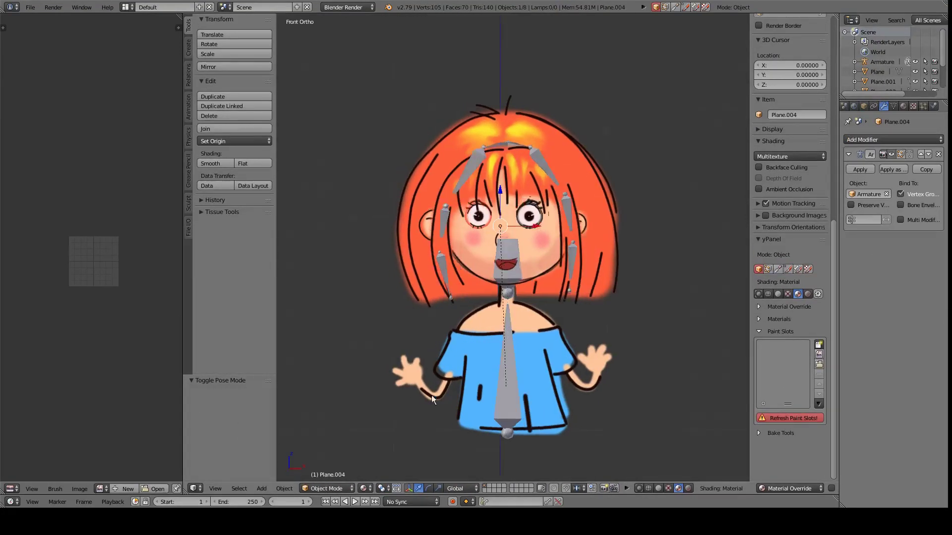
scroll(402, 251, "up", 3)
left_click(328, 433)
right_click(597, 283)
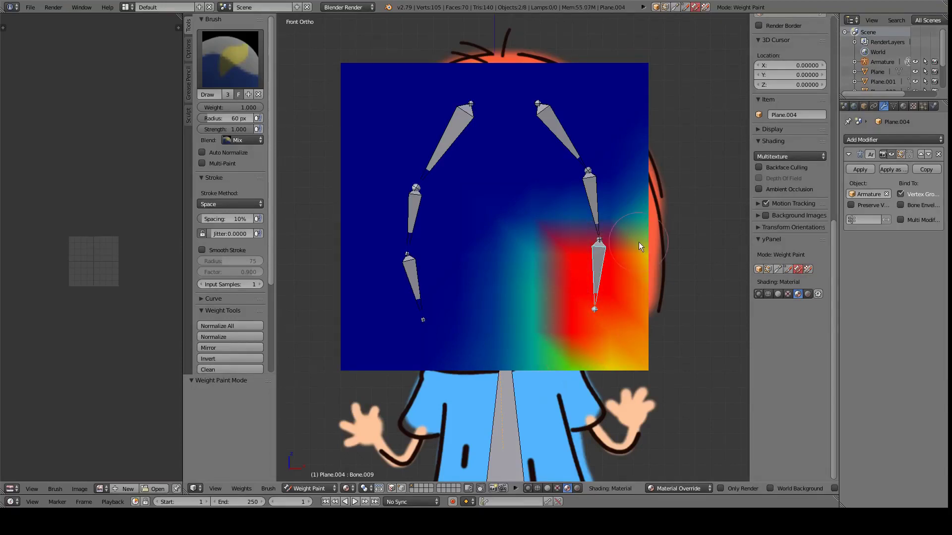
key("8")
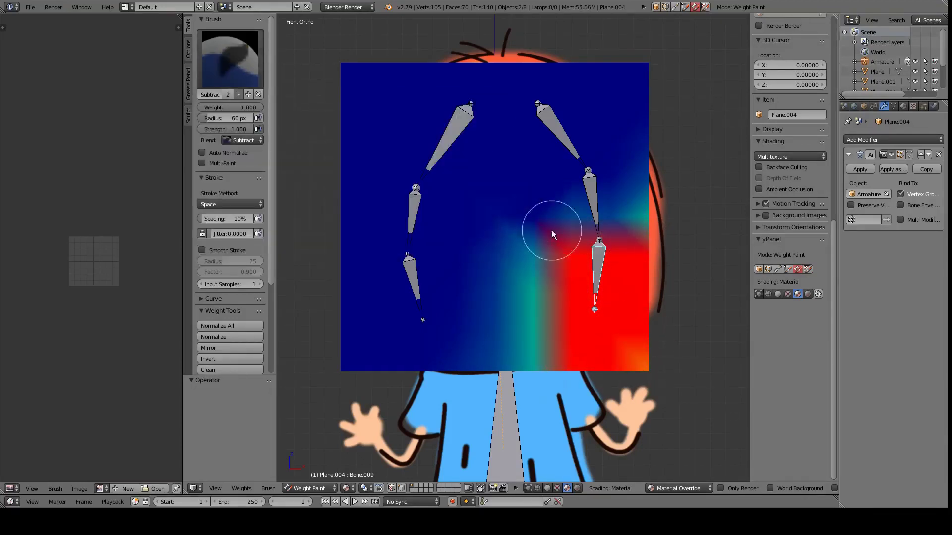
- Paint weight around the upper-right hair bone and inspect a left hair bone's weights
left_click(231, 60)
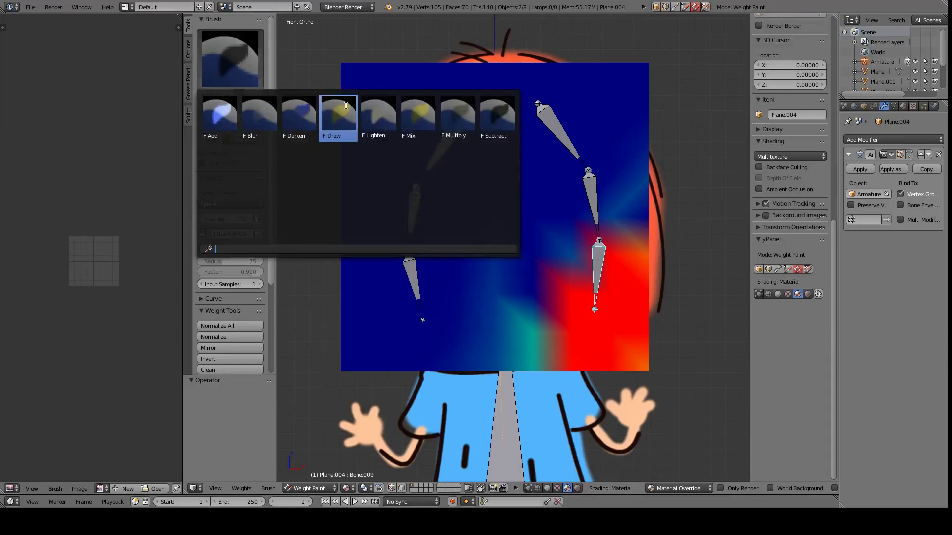
left_click(339, 119)
left_click_drag(593, 191, 599, 181)
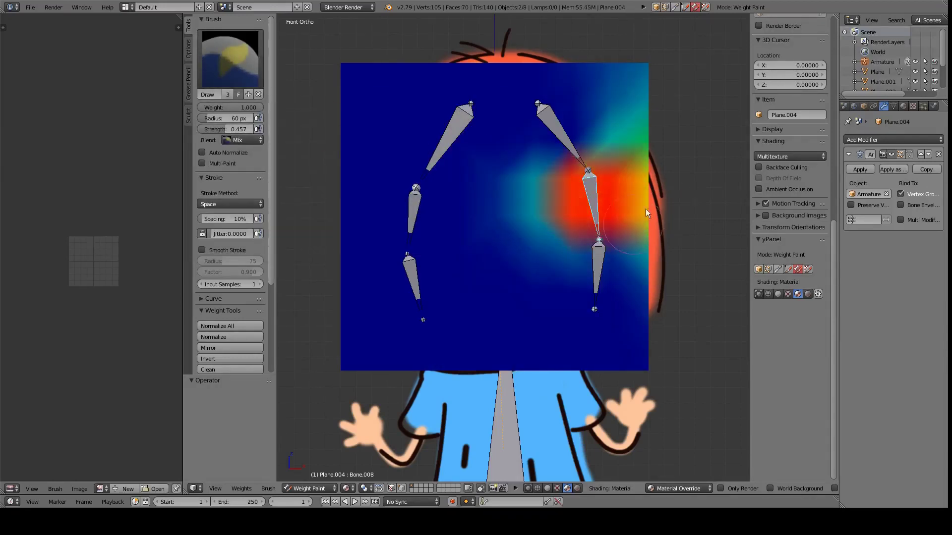
right_click(574, 124)
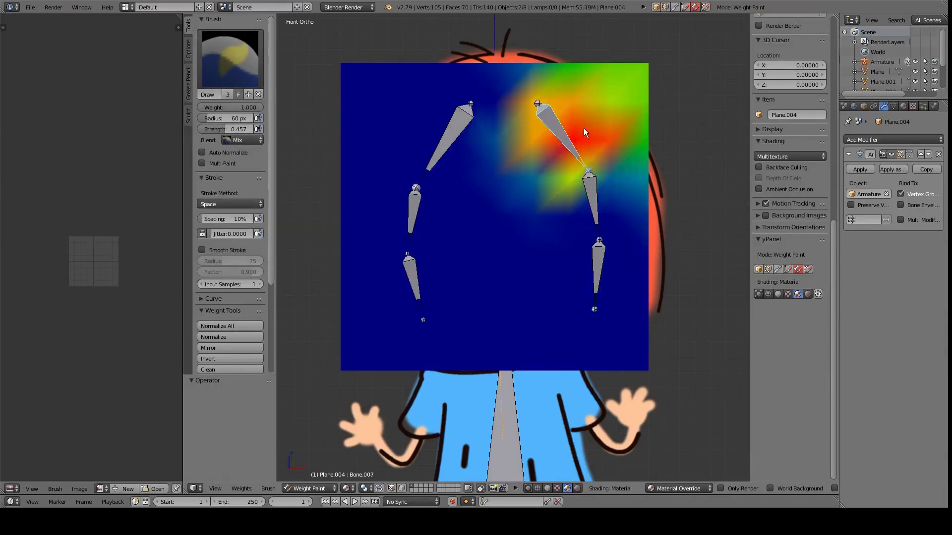
right_click(415, 209)
- Paint full Bone.001 weight over most of the plane and the right strip
right_click(412, 270)
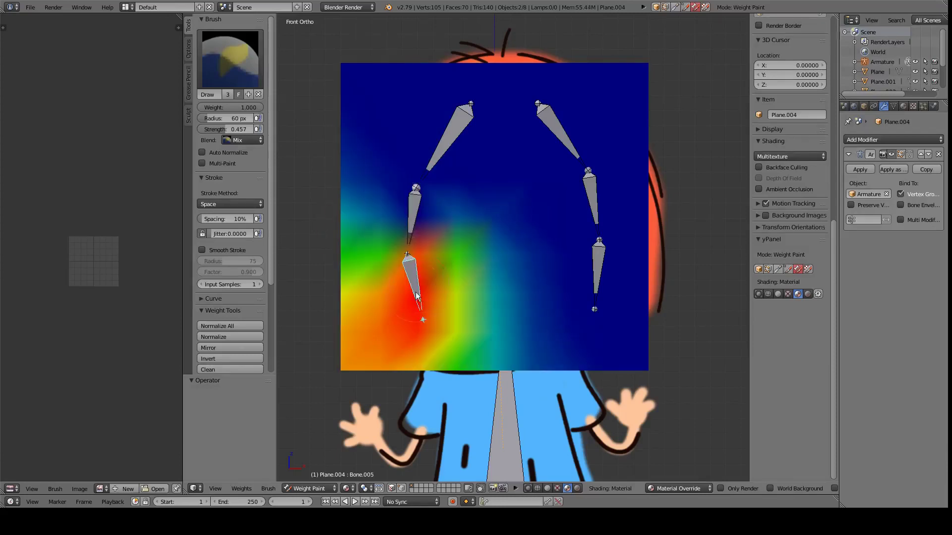
middle_click_drag(511, 251, 496, 248)
mouse_move(386, 107)
left_mouse_down()
mouse_move(610, 96)
mouse_move(362, 340)
mouse_move(441, 223)
mouse_move(494, 301)
left_mouse_up()
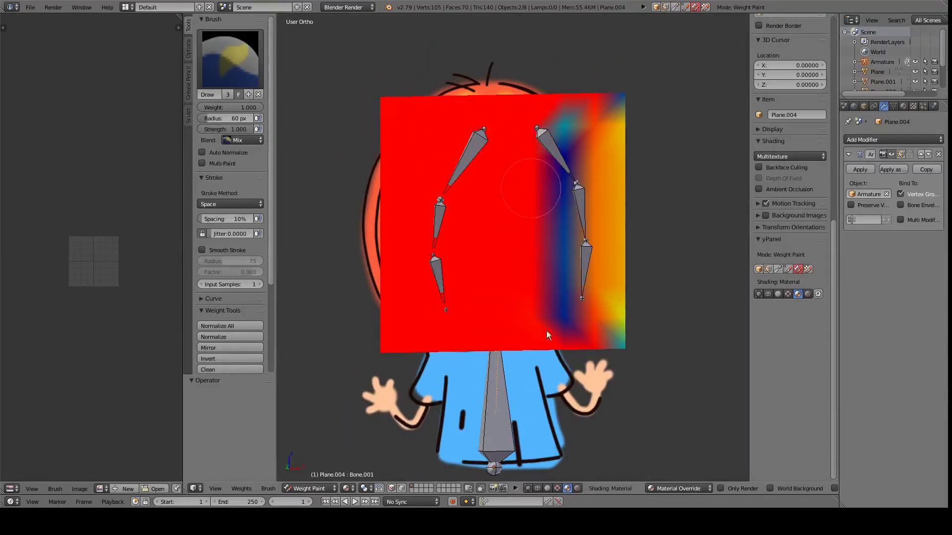
left_click_drag(547, 336, 614, 99)
- Remove the centre bone's weight from the plane's bottom and return to Object Mode
right_click(496, 423)
key("8")
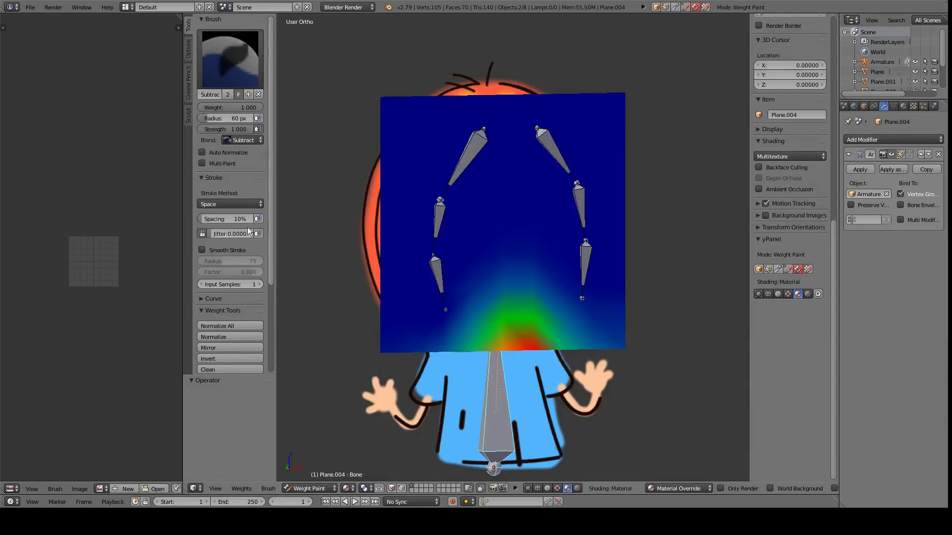
left_click_drag(555, 328, 485, 327)
middle_click_drag(453, 346, 537, 341)
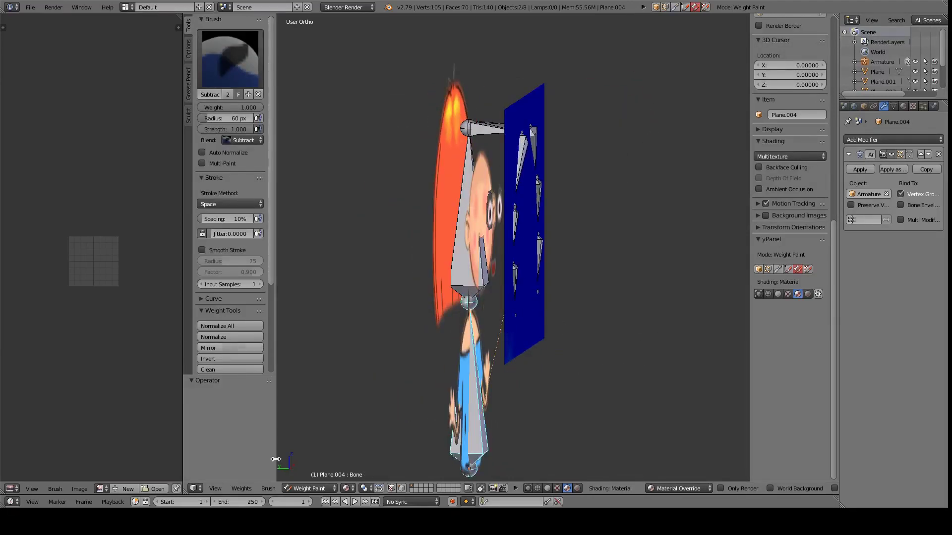
key("ctrl+Tab")
right_click(451, 245)
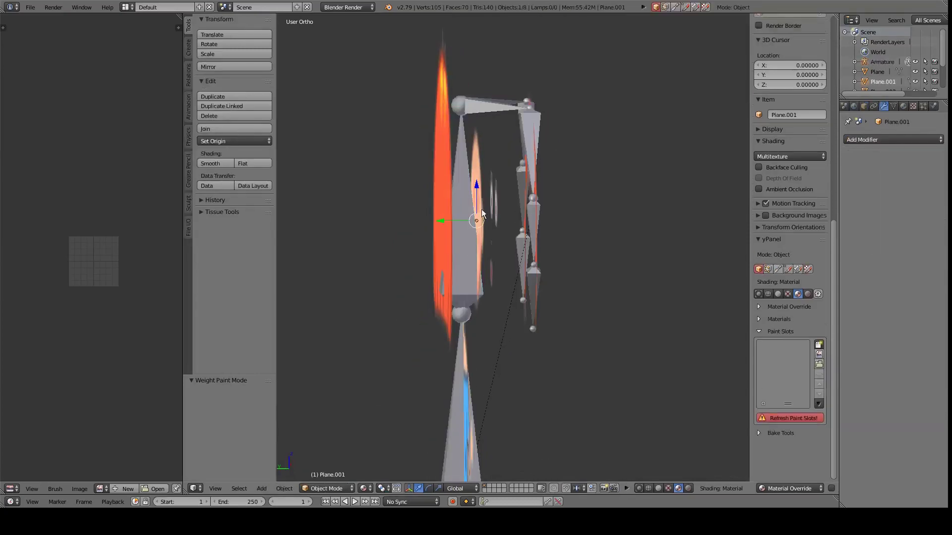
- Bind the face plane to the armature with automatic weights and test-rotate the head bone
right_click(532, 206, "shift")
key("ctrl+Tab")
key("ctrl+p")
left_click(479, 433)
key("KP_1")
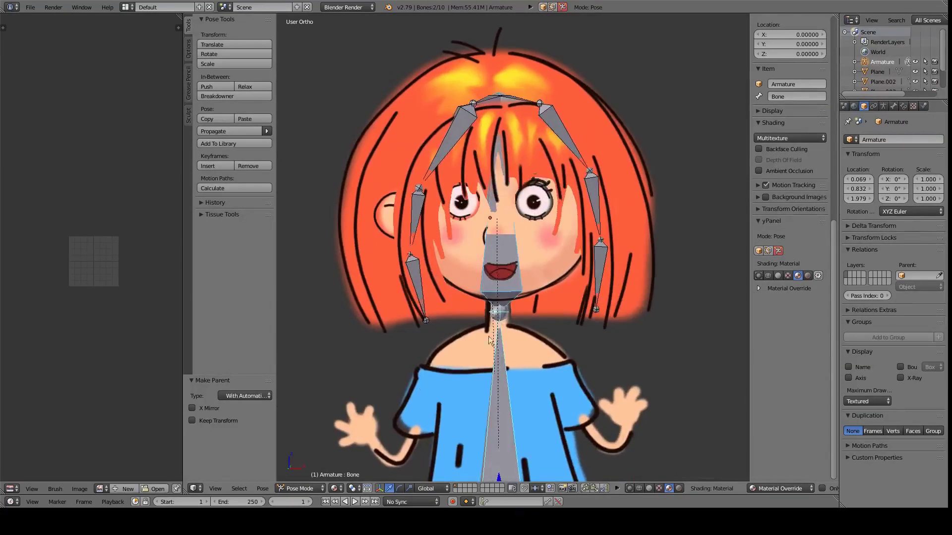
right_click(499, 268)
key("r")
key("Escape")
- Bind the eye plane to the armature with automatic weights
middle_click_drag(560, 324, 482, 216)
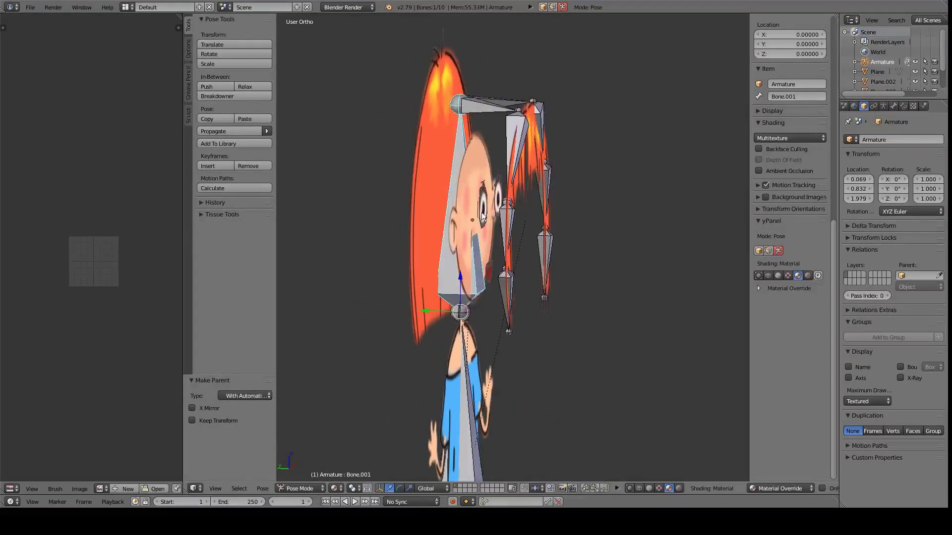
scroll(468, 171, "up", 3)
scroll(421, 293, "up", 2)
key("ctrl+Tab")
right_click(480, 188)
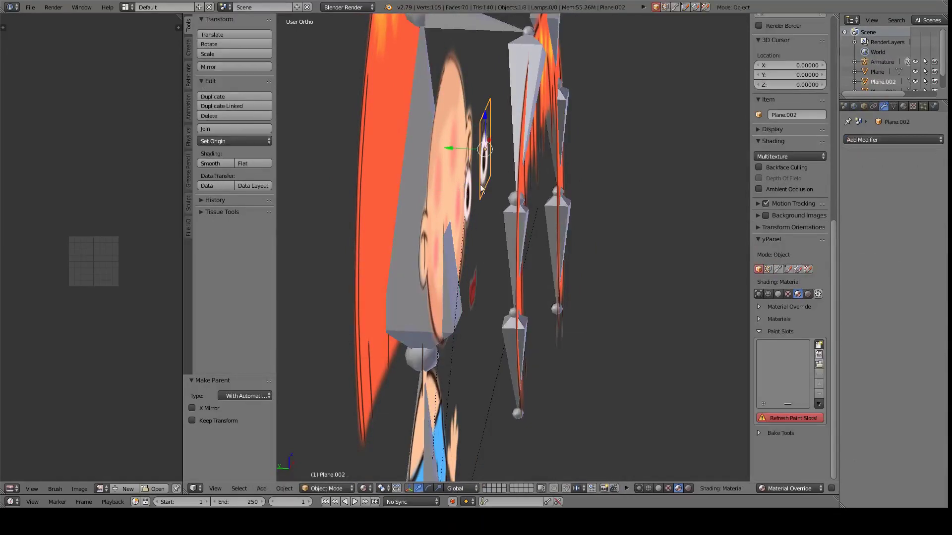
key("ctrl+p")
- Bind the body plane to the armature with automatic weights
key("ctrl+p")
left_click(437, 293)
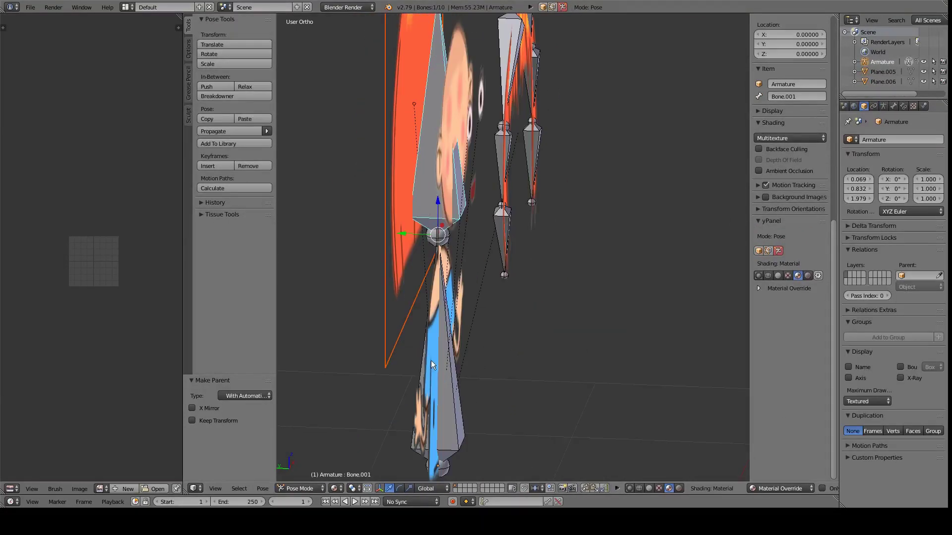
key("KP_1")
key("ctrl+p")
left_click(462, 404)
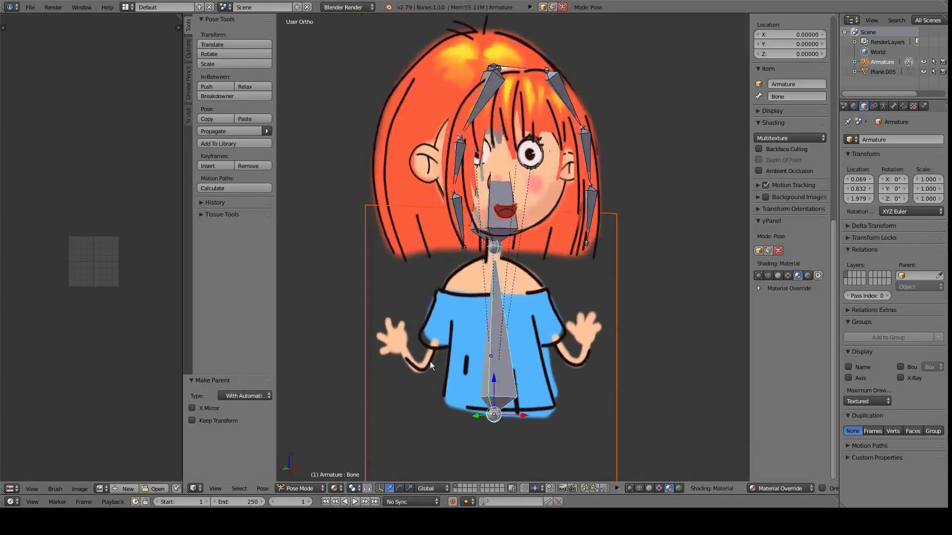
key("ctrl+Tab")
- Remove weight from the body plane's lower-left and add a Subdivision Surface modifier
right_click(377, 436)
scroll(373, 453, "up", 1)
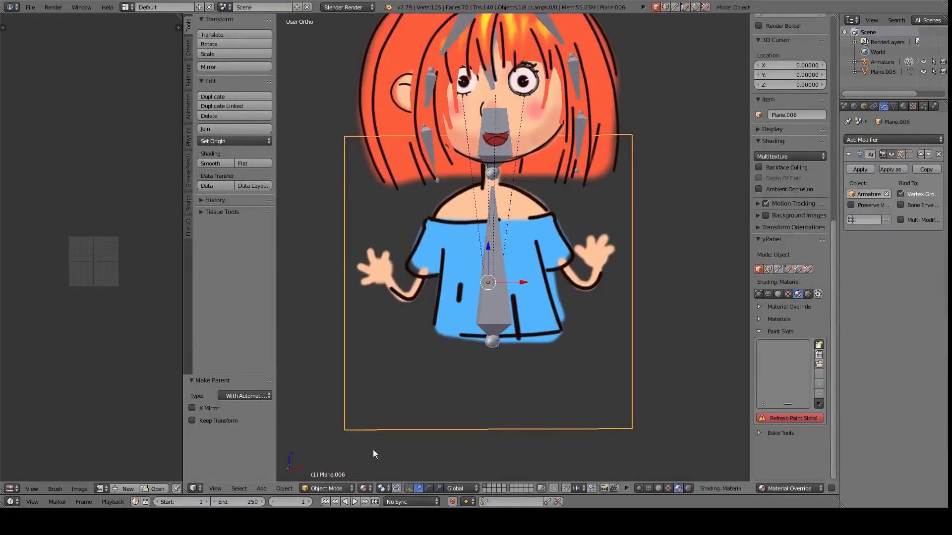
left_click(329, 432)
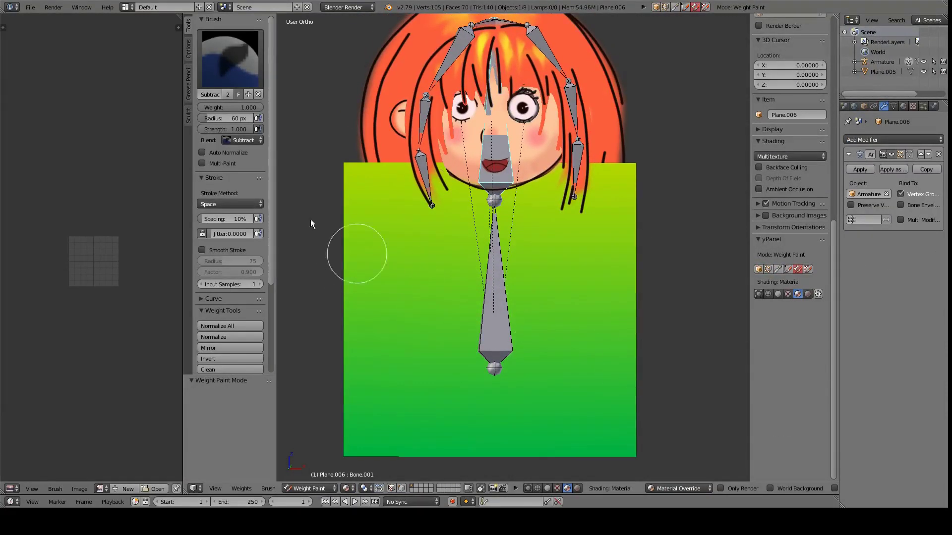
scroll(310, 223, "down", 2)
left_click_drag(416, 357, 555, 390)
mouse_move(540, 373)
middle_mouse_down()
mouse_move(486, 320)
mouse_move(364, 467)
middle_mouse_up()
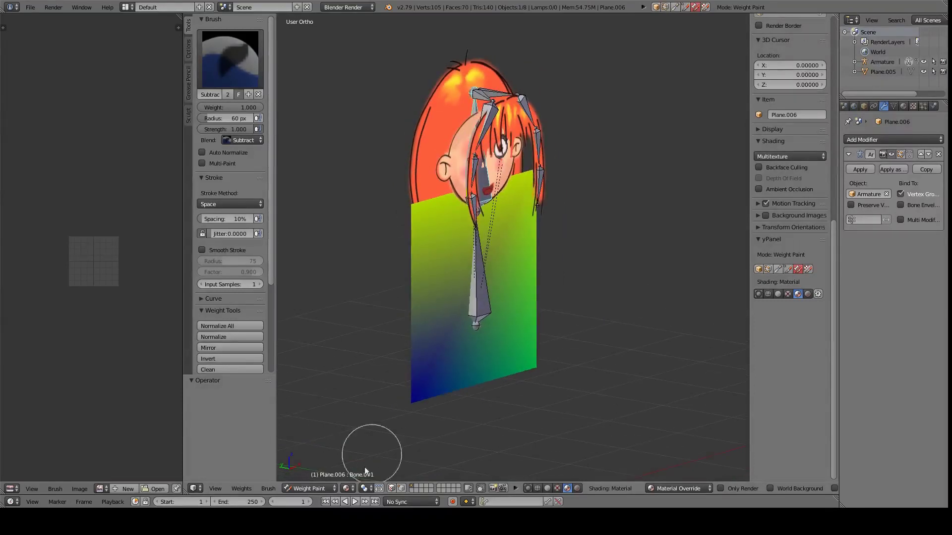
key("ctrl+Tab")
left_click(870, 140)
left_click(758, 305)
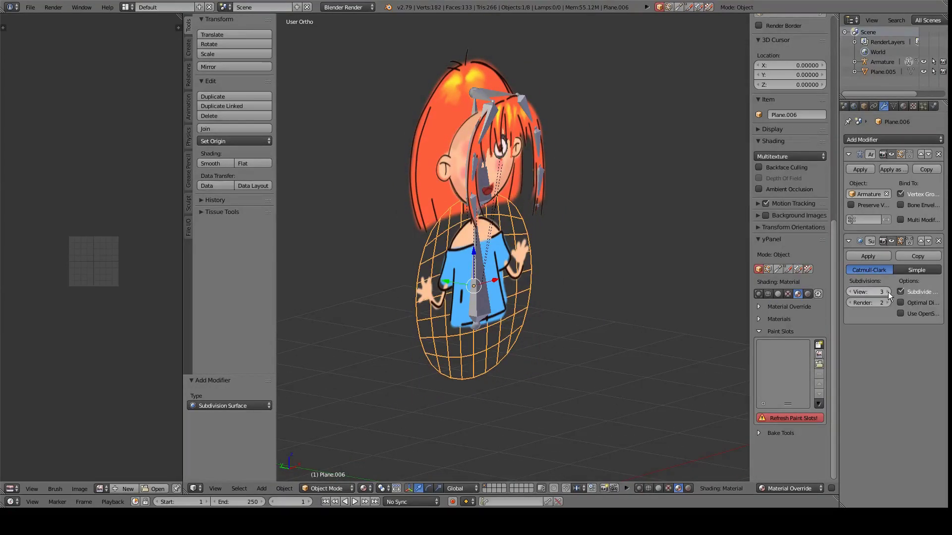
- Bind the remaining plane, Plane.003, to the armature with automatic weights
right_click(475, 268, "shift")
key("ctrl+p")
key("ctrl+Tab")
key("KP_1")
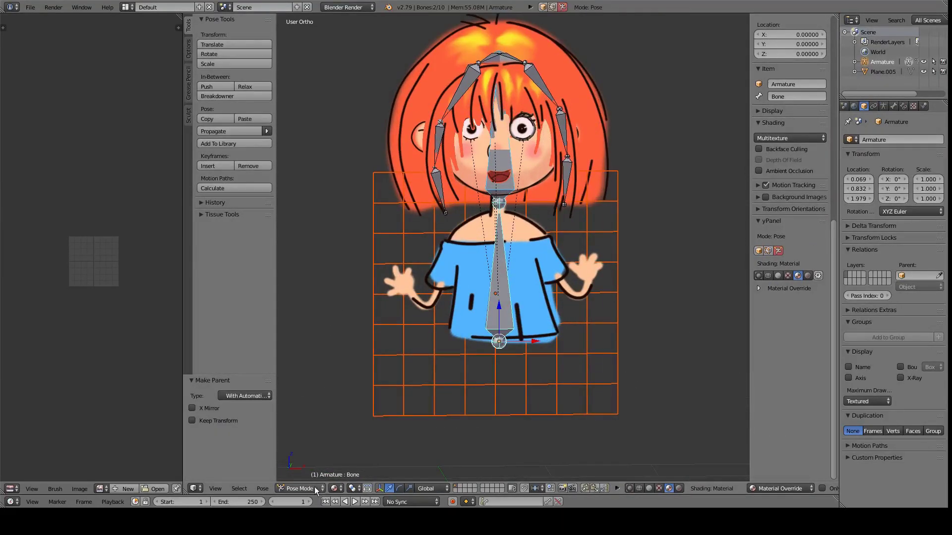
mouse_move(511, 225)
middle_mouse_down()
mouse_move(643, 220)
mouse_move(641, 236)
mouse_move(566, 230)
middle_mouse_up()
scroll(641, 236, "up", 3)
key("ctrl+p")
left_click(407, 213)
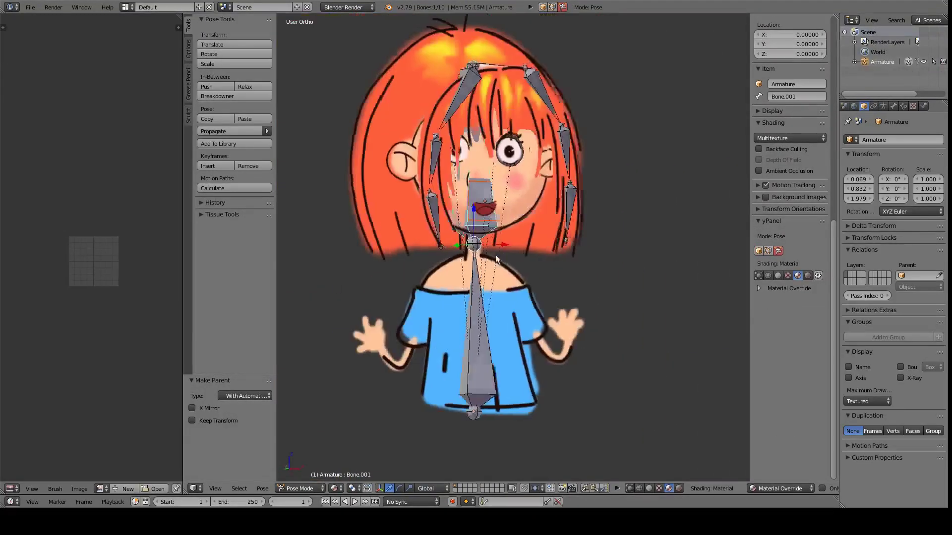
key("ctrl+Tab")
- Select the eye plane and frame the character in an orthographic front view
scroll(473, 141, "up", 2)
middle_click_drag(473, 141, 545, 102)
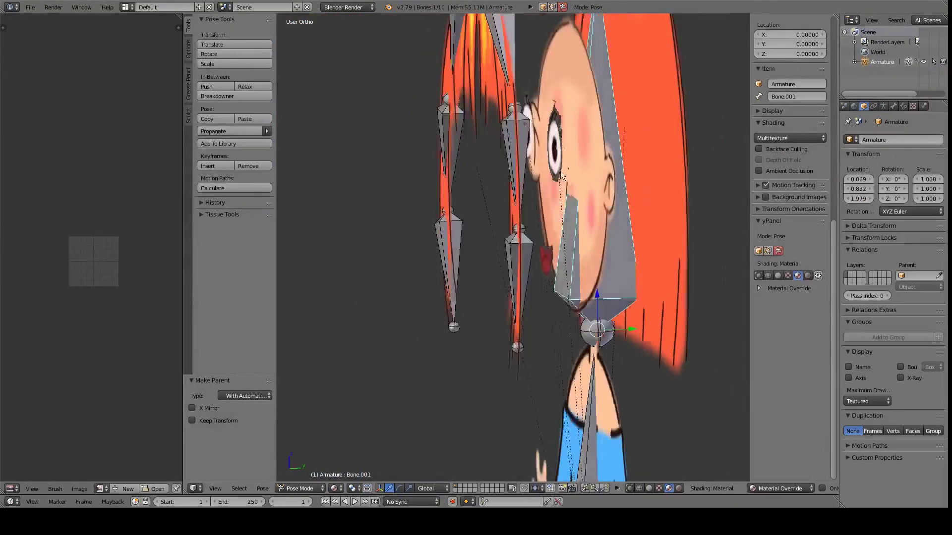
right_click(544, 101)
key("KP_1")
key("KP_5")
scroll(587, 146, "up", 3)
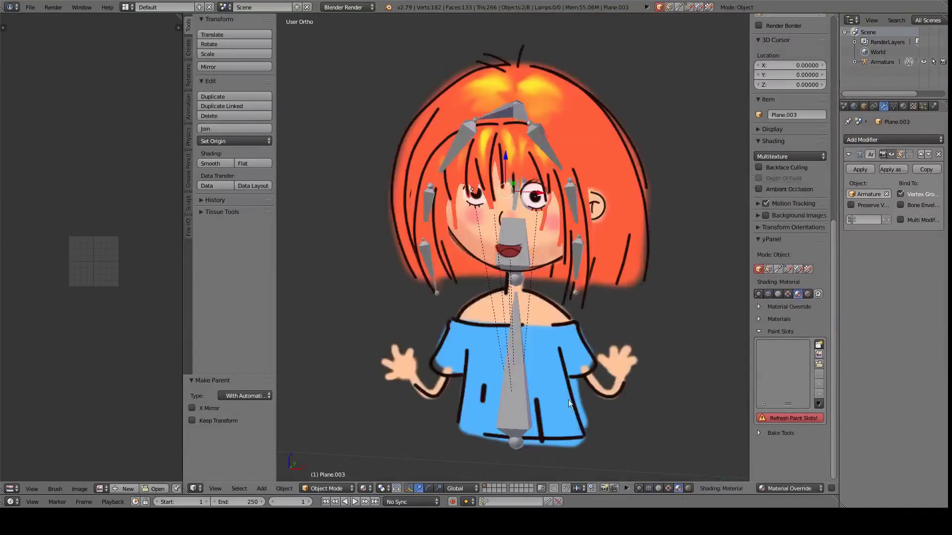
key("KP_5")
scroll(531, 349, "up", 2)
scroll(531, 349, "up", 2)
- Enlarge the timeline and keyframe the eye plane's rotation and scale, then again at frame 7
left_click_drag(590, 495, 589, 456)
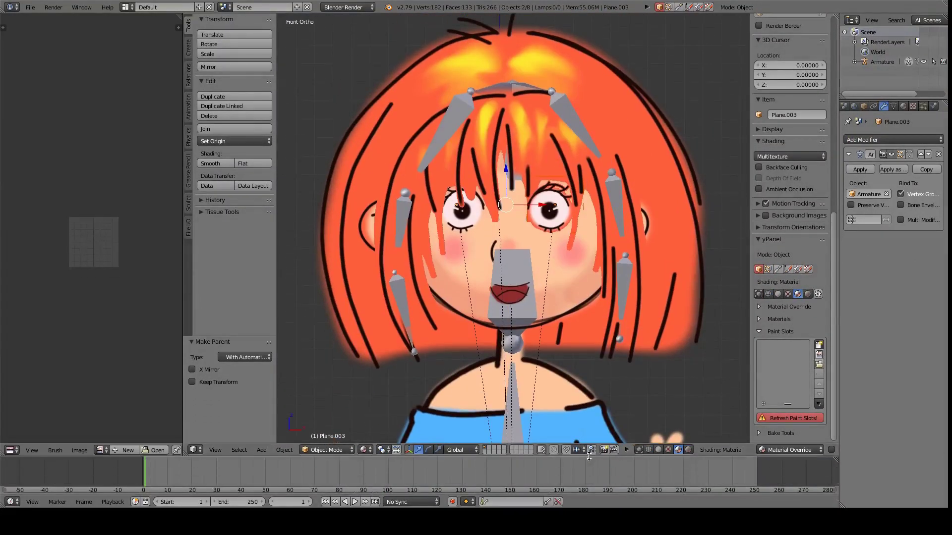
key("i")
left_click(518, 348)
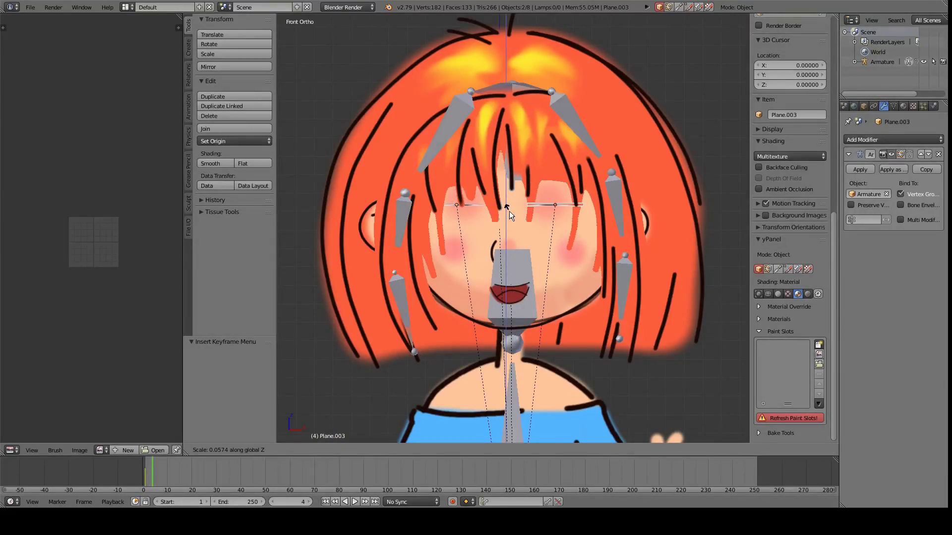
key("Right")
key("Right")
key("Right")
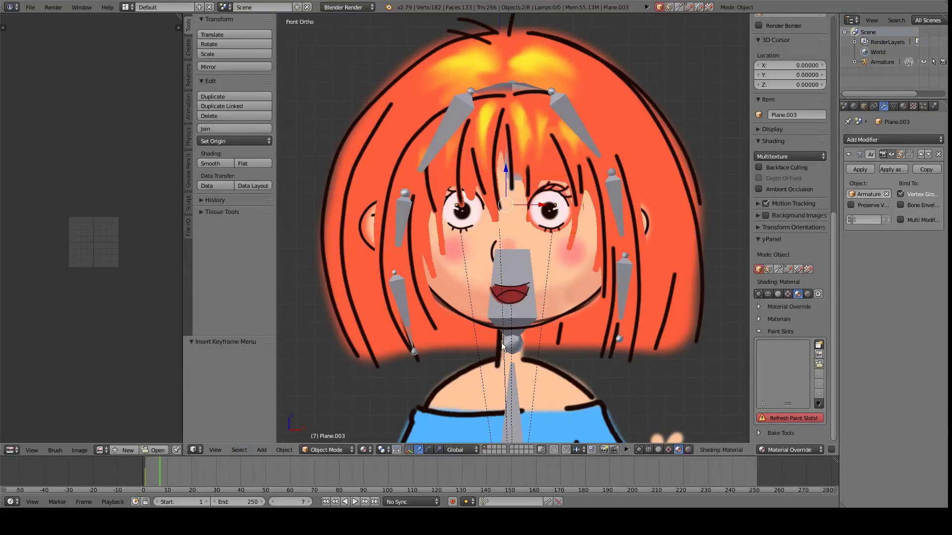
key("i")
left_click(500, 347)
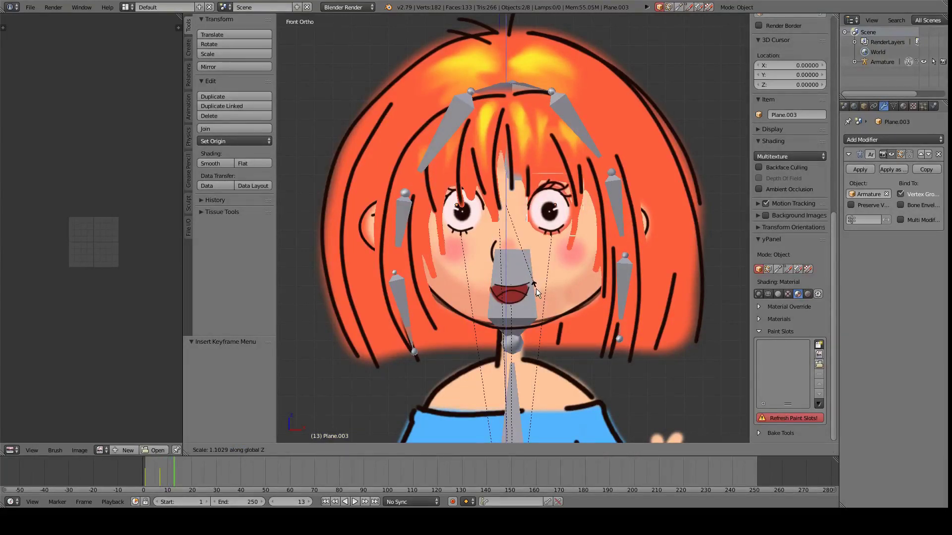
- Keyframe the eyes at frames 13 and 10, squash them closed along Z at frame 4, and stop playback
key("i")
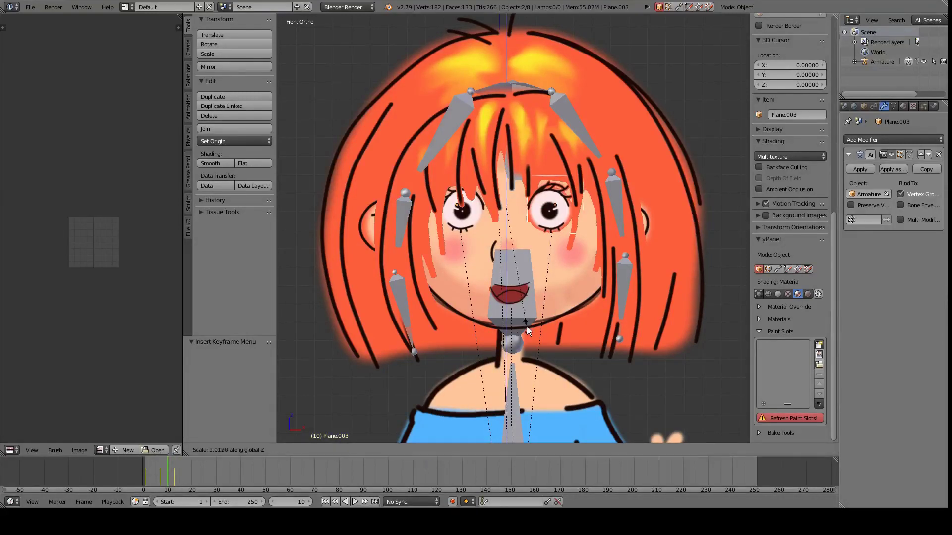
left_click(527, 331)
key("i")
key("Left")
key("Left")
key("Left")
key("s")
key("z")
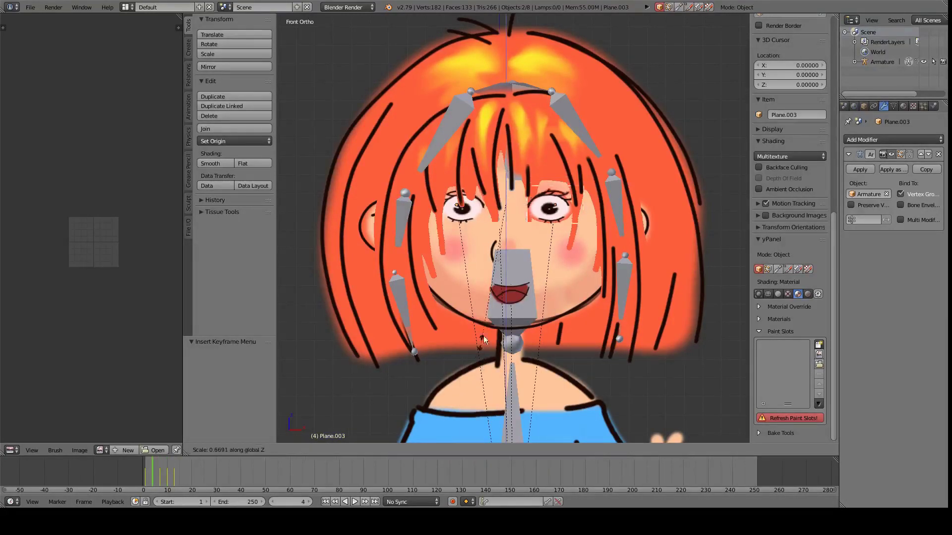
key("i")
left_click(509, 197)
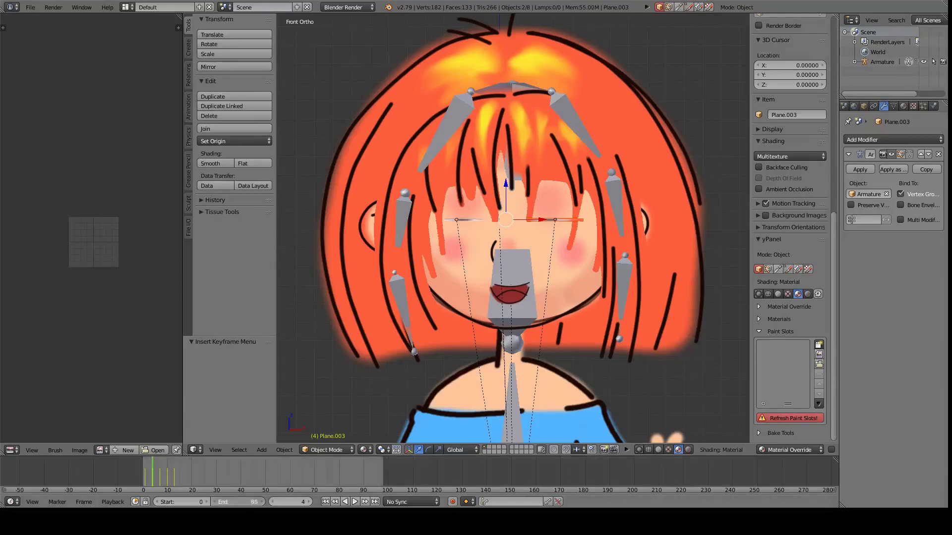
left_click(355, 501)
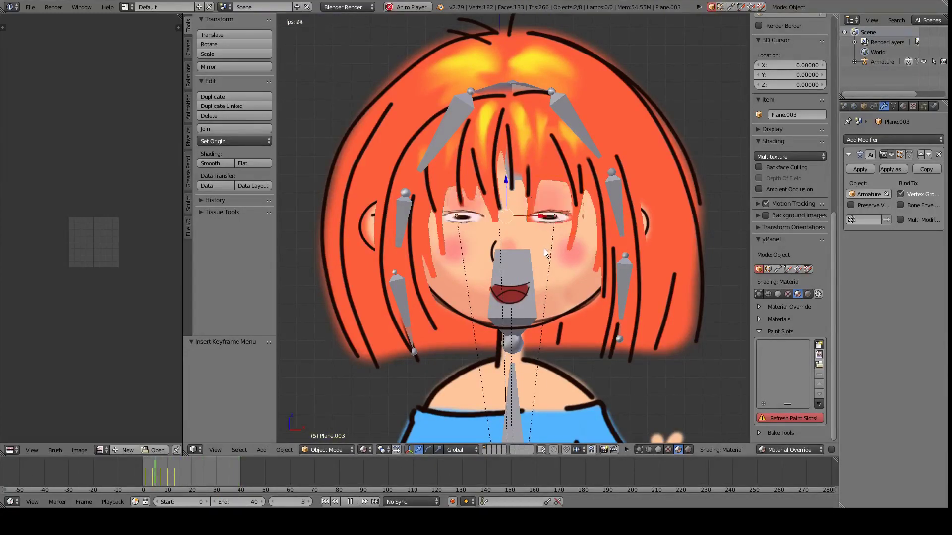
scroll(532, 261, "down", 3)
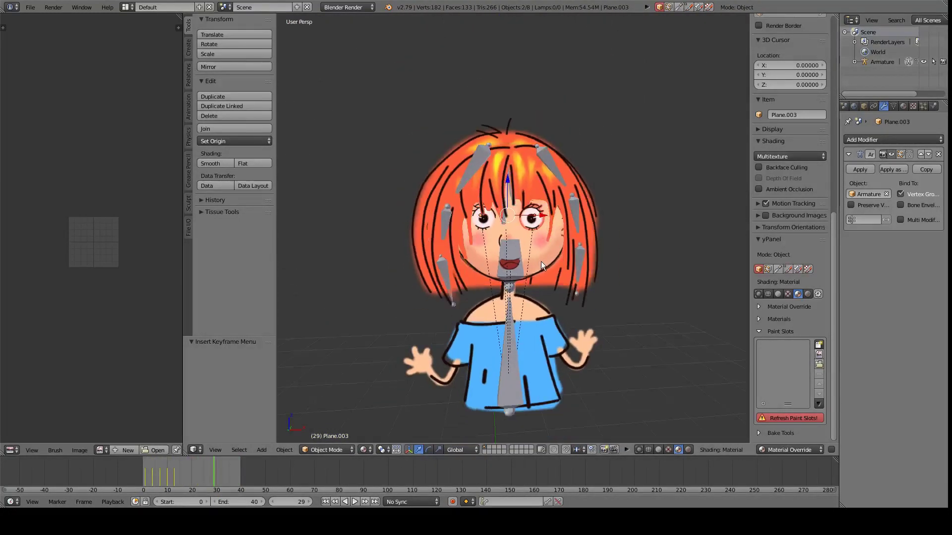
- Test a free rotation of the head bone in Pose mode, then cancel it
scroll(540, 261, "up", 2)
right_click(517, 290)
key("ctrl+Tab")
key("r")
key("r")
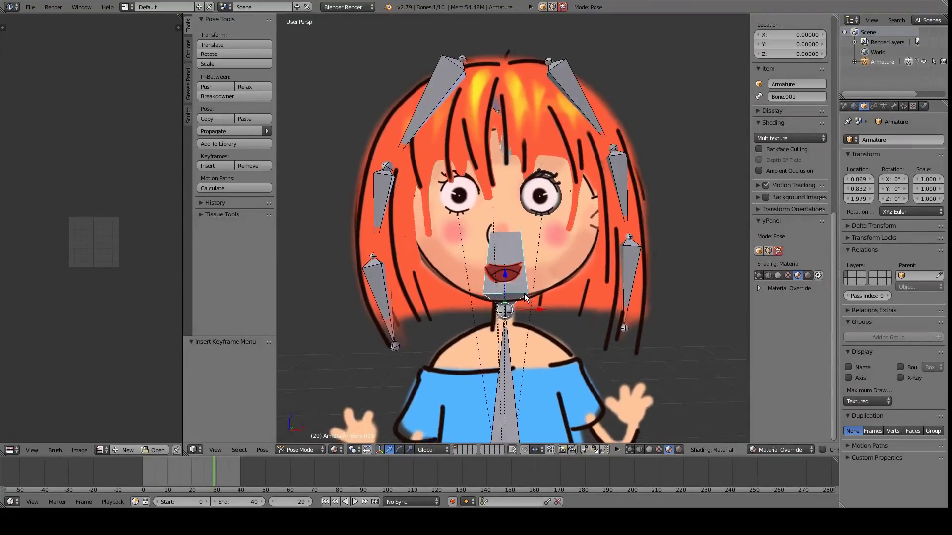
right_click(632, 343)
scroll(573, 320, "down", 1)
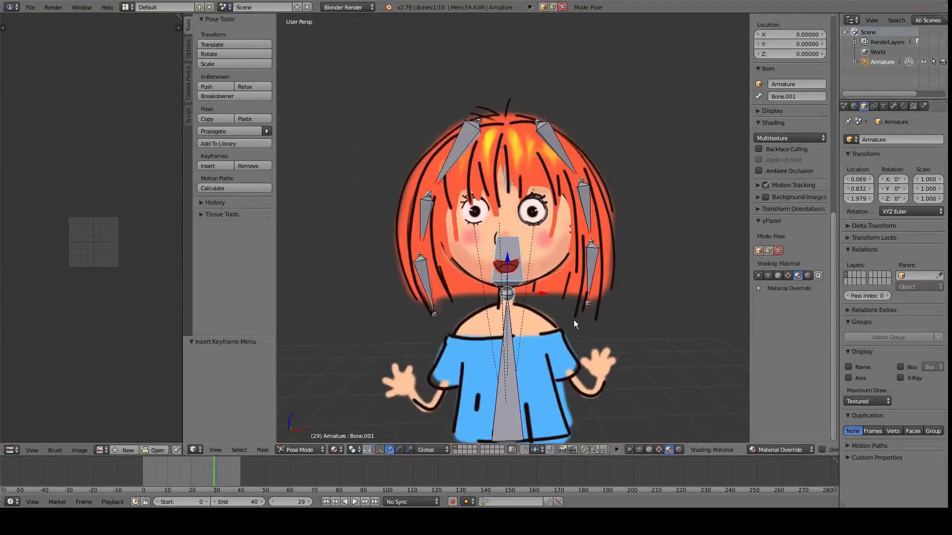
scroll(786, 114, "up", 5)
middle_click_drag(574, 245, 510, 299)
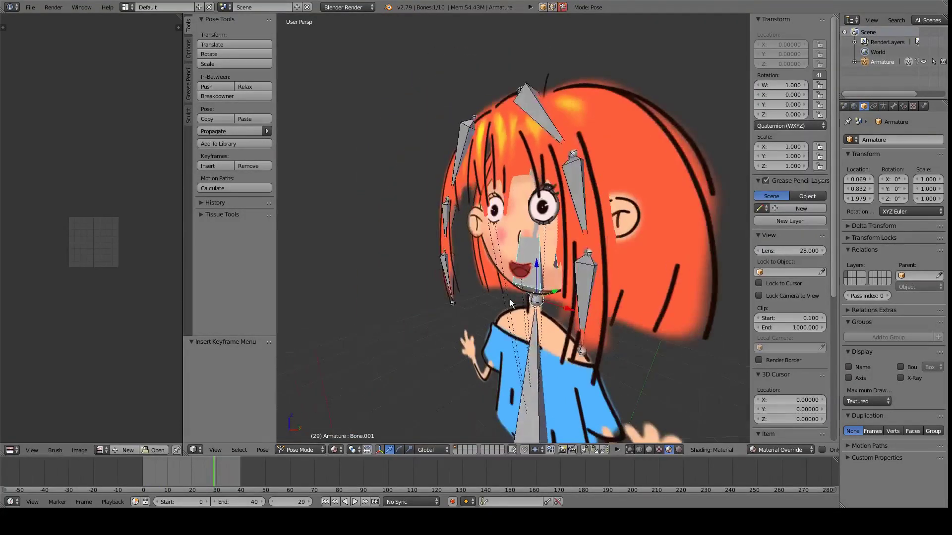
- Move the large hair plane along X and cancel a trial resize
right_click(522, 188)
key("g")
key("KP_1")
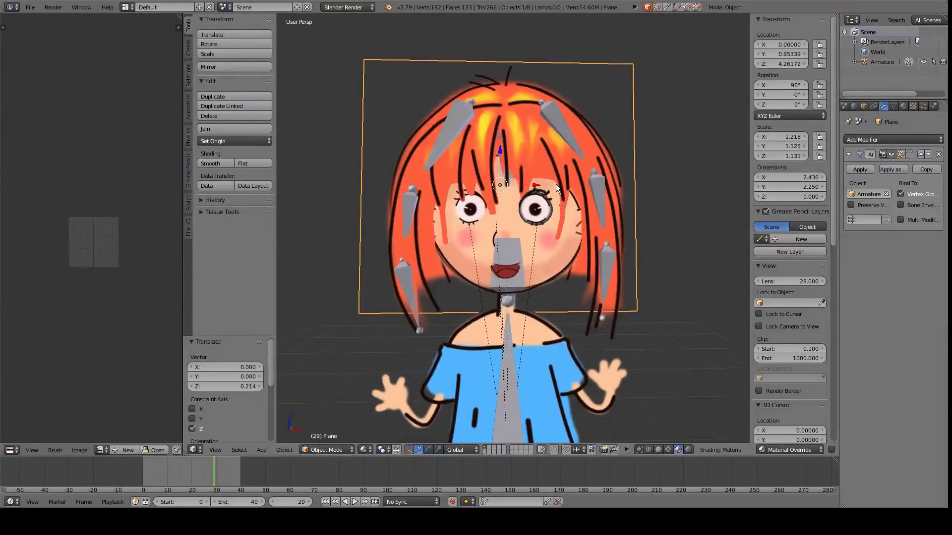
key("g")
key("x")
left_click(556, 184)
key("s")
right_click(569, 249)
- Retest the head bone rotation, checking the character from the side and front
right_click(595, 277)
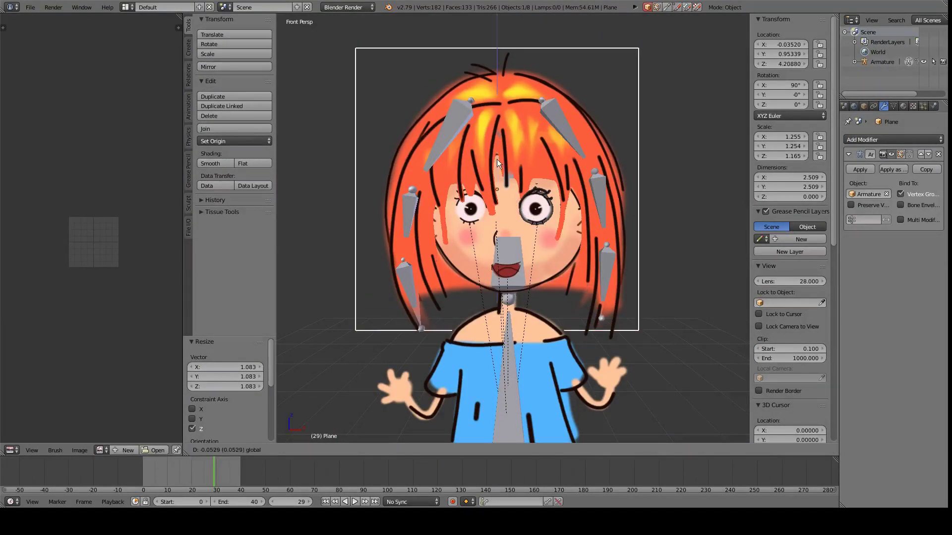
key("ctrl+Tab")
key("r")
key("r")
key("Escape")
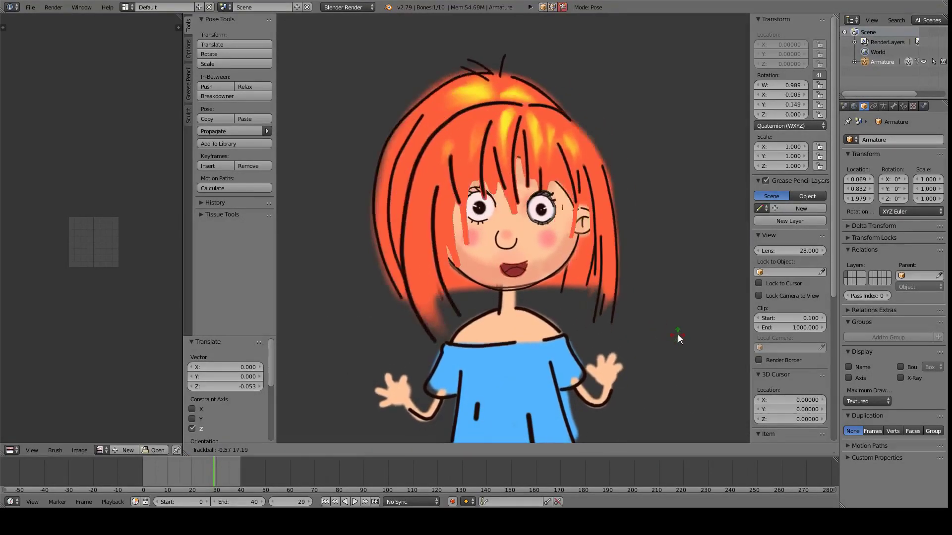
key("ctrl+KP_3")
key("ctrl+Tab")
right_click(605, 276)
key("KP_1")
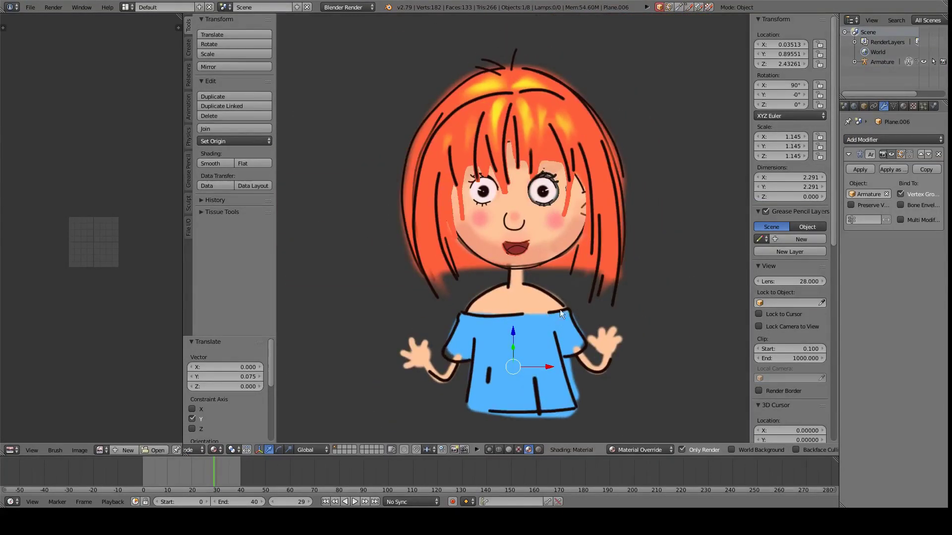
- Try another free head bone rotation and cancel it
right_click(604, 287)
key("ctrl+Tab")
key("r")
key("r")
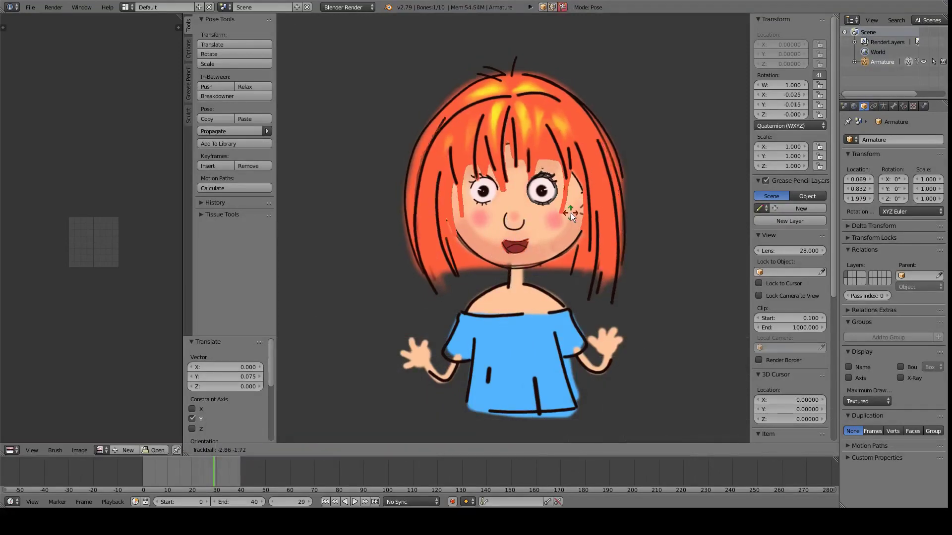
key("Escape")
key("ctrl+Tab")
- Push the mouth plane 0.077 forward along Y
right_click(564, 221)
key("KP_Decimal")
key("KP_3")
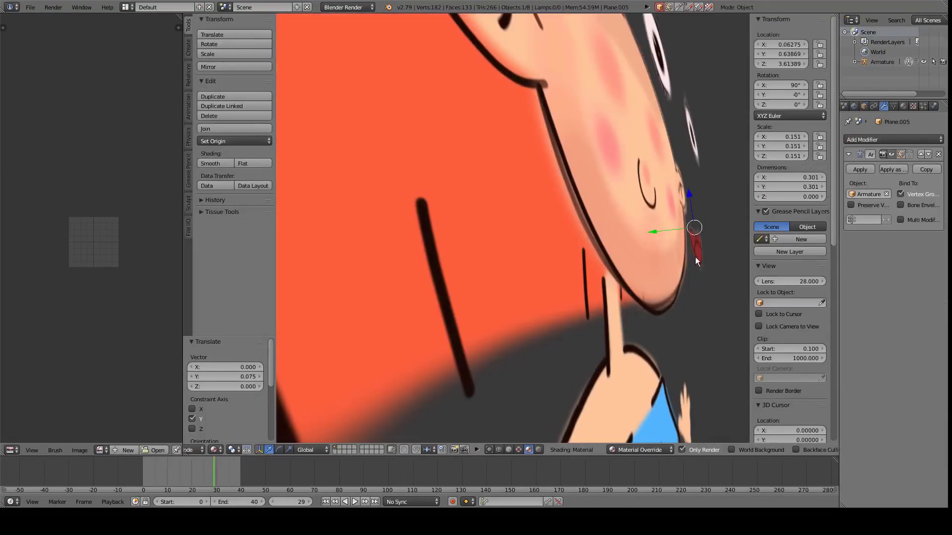
left_click(646, 236)
key("KP_1")
- Enable Only Render to hide bones and grid, and play the animation
right_click(517, 347)
key("ctrl+Tab")
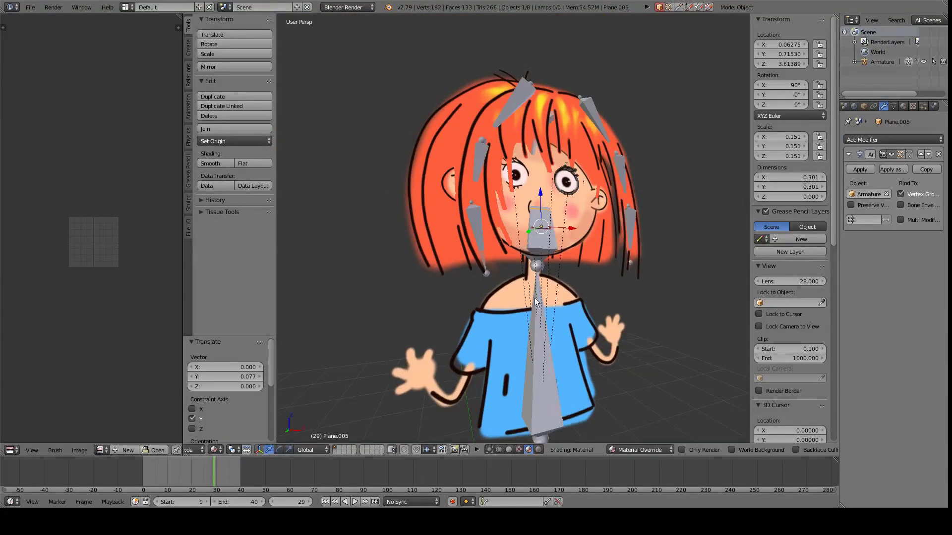
left_click(672, 451)
scroll(582, 305, "up", 3)
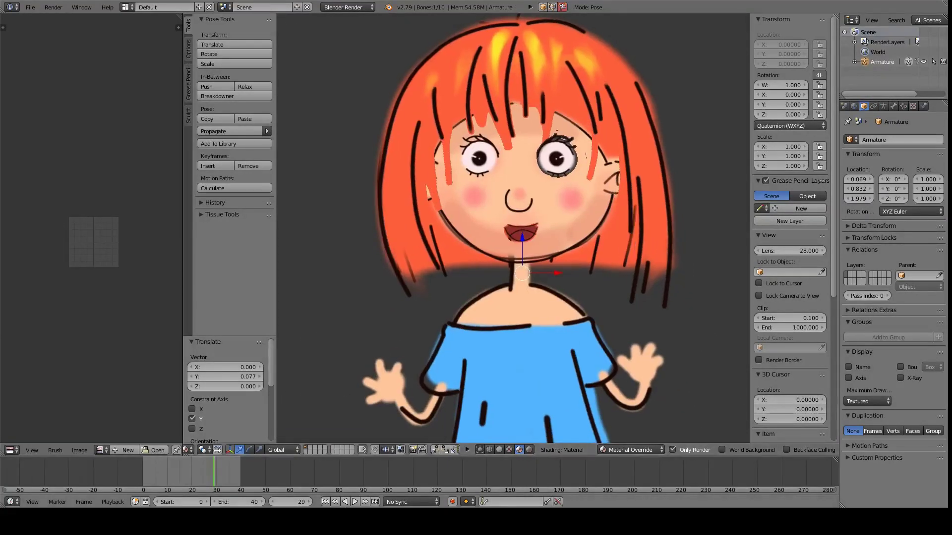
key("alt+a")
- Tilt the head bone twice with free rotation during playback
key("r")
key("r")
left_click(669, 289)
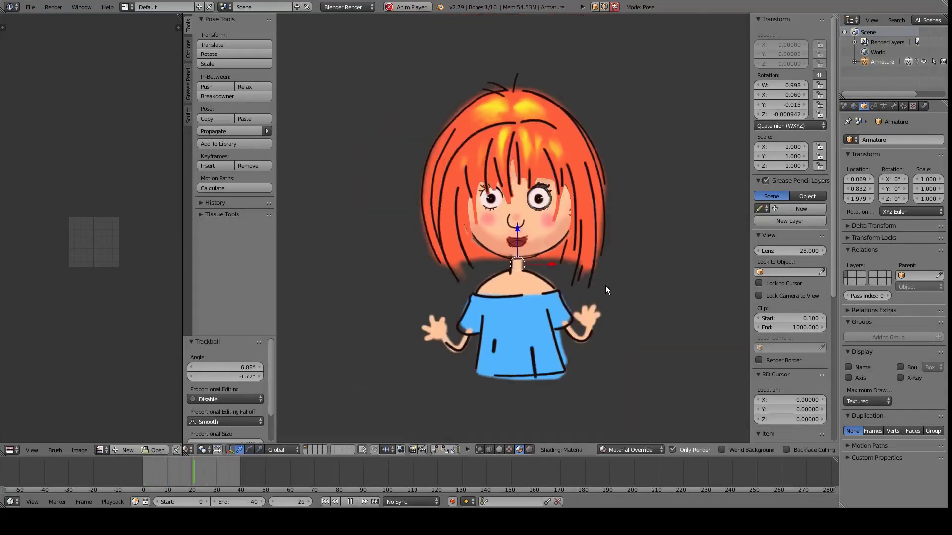
key("r")
key("r")
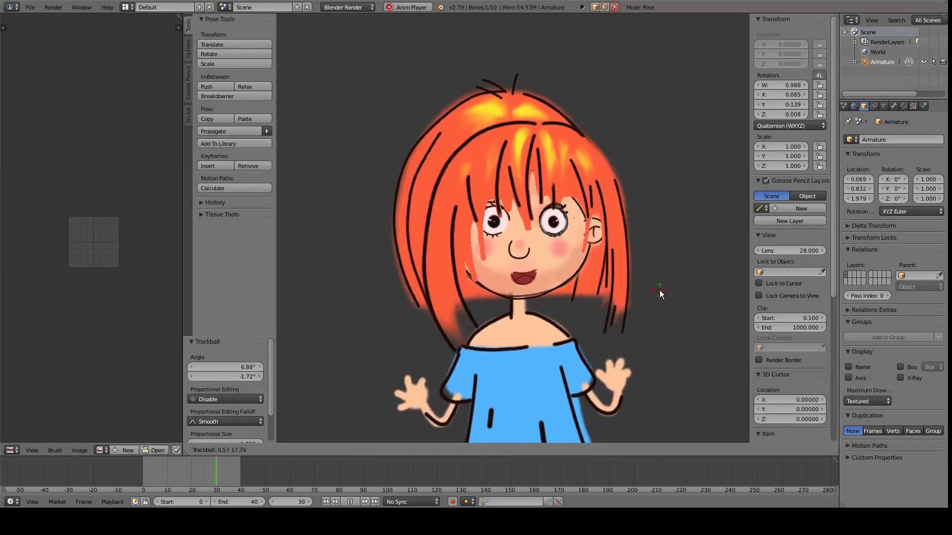
left_click(570, 296)
key("ctrl+Tab")
- Inspect the head and right eye planes in wireframe and view the eye plane's object settings
right_click(421, 234)
scroll(421, 234, "up", 3)
scroll(373, 224, "up", 3)
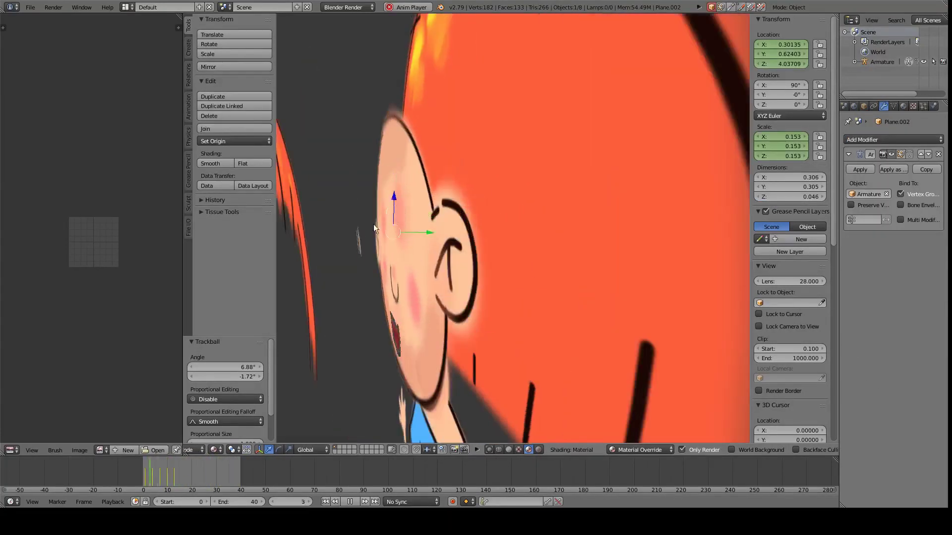
scroll(373, 243, "up", 2)
key("z")
right_click(372, 264)
key("z")
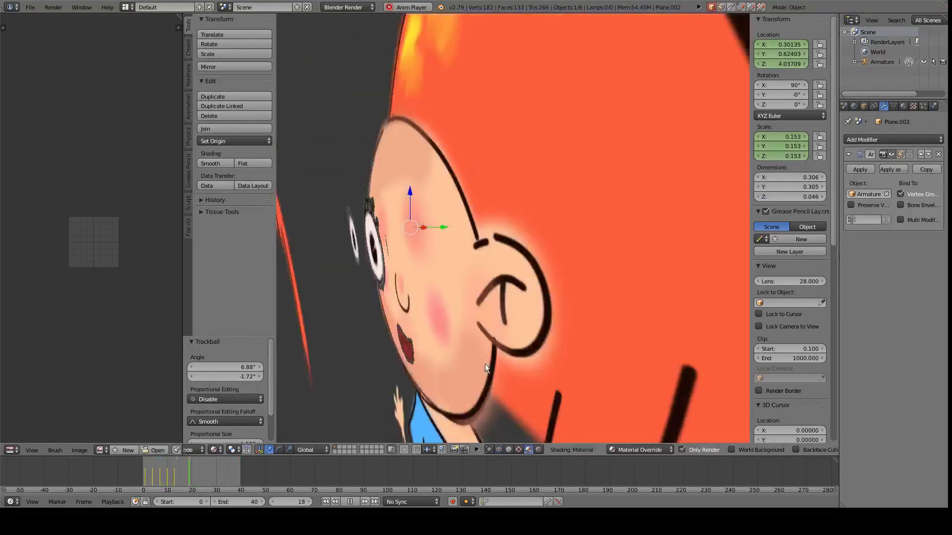
left_click(864, 107)
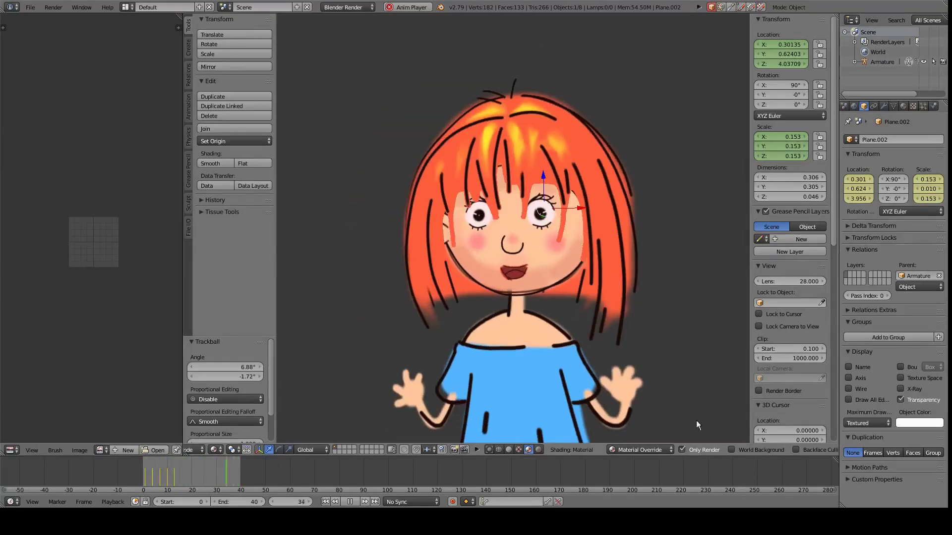
left_click(672, 450)
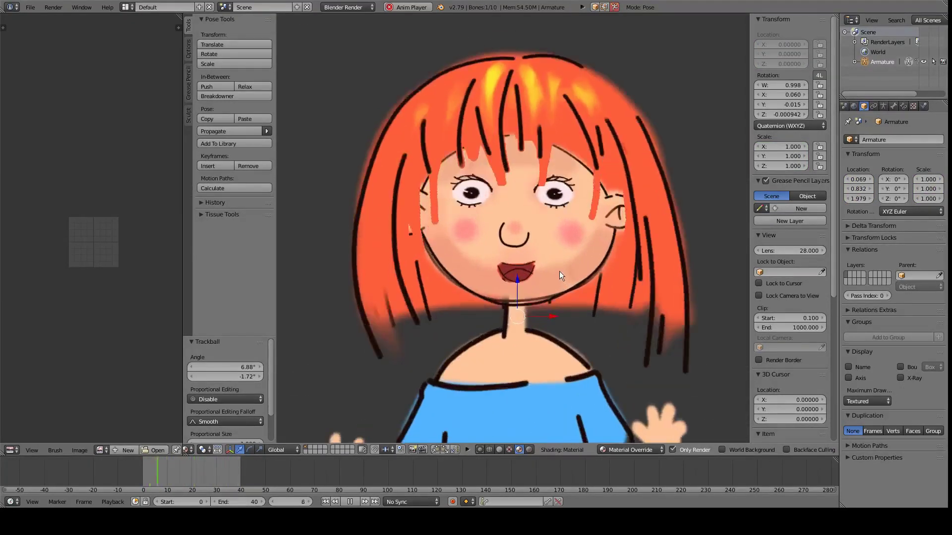
- Tilt the head bone again and zoom in on the side of the head
key("r")
key("r")
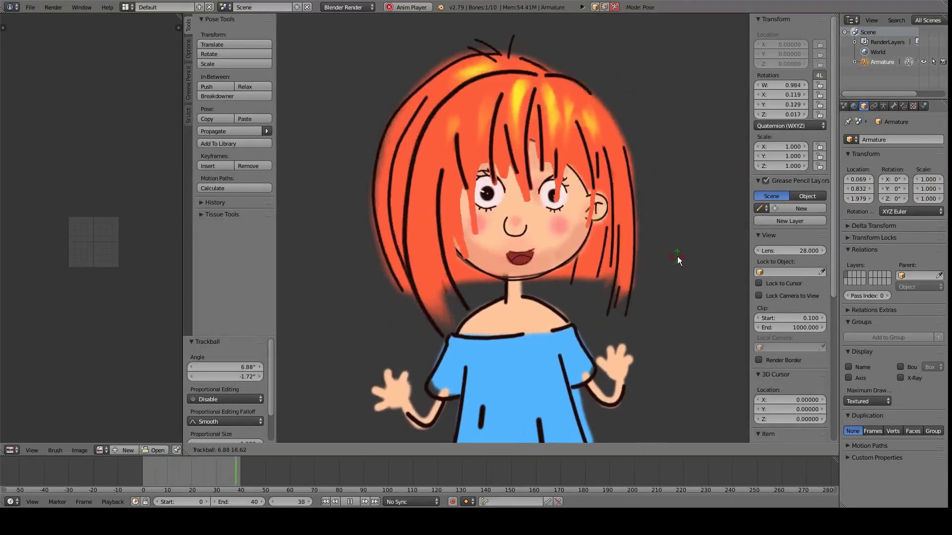
left_click(648, 247)
key("ctrl+Tab")
middle_click_drag(545, 227, 571, 243)
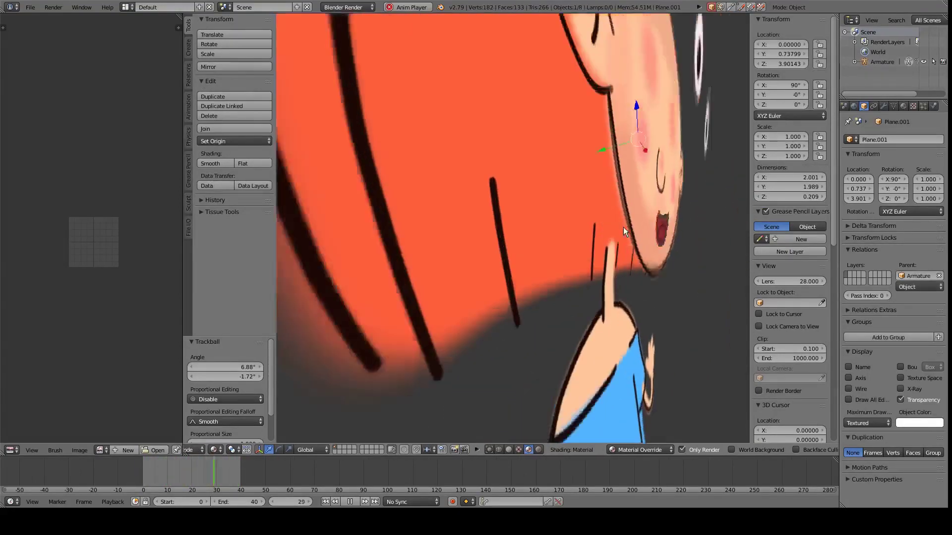
scroll(623, 227, "up", 5)
- Move the mouth plane slightly back along Y
right_click(652, 252)
key("g")
key("y")
left_click(608, 235)
scroll(598, 245, "down", 4)
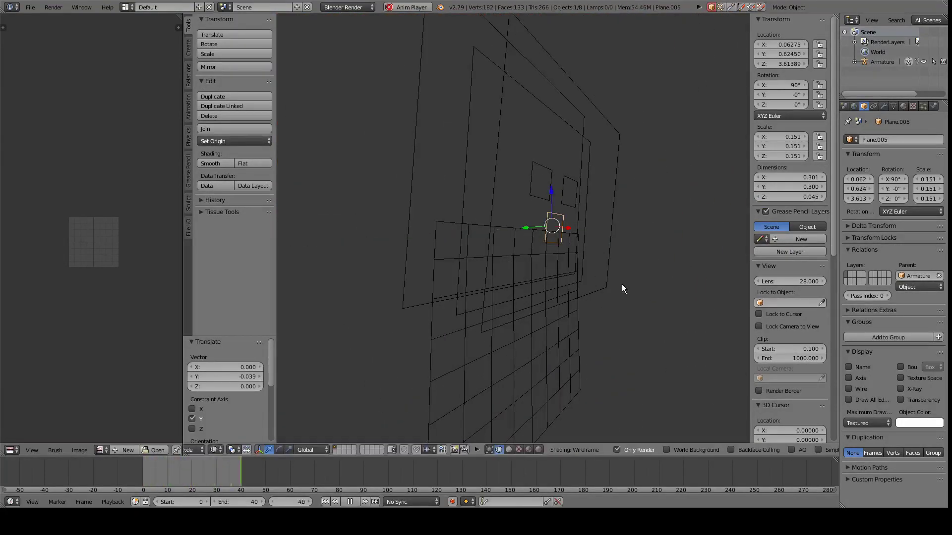
- Try a single-axis head bone rotation and cancel it
right_click(513, 244)
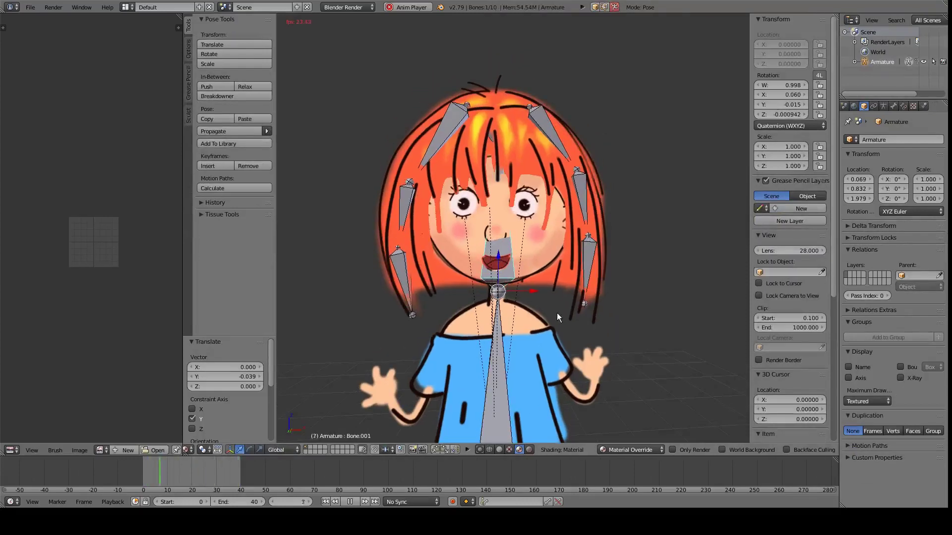
key("ctrl+Tab")
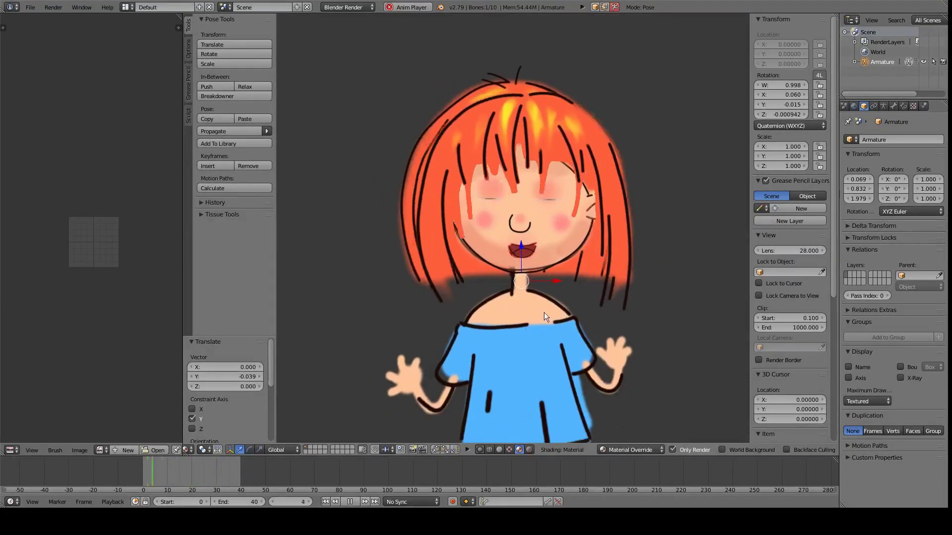
key("r")
key("r")
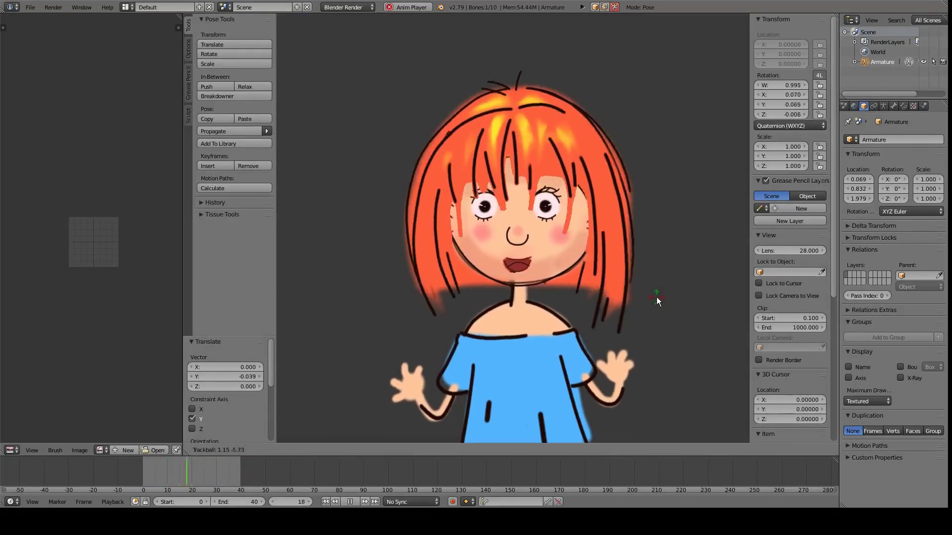
key("r")
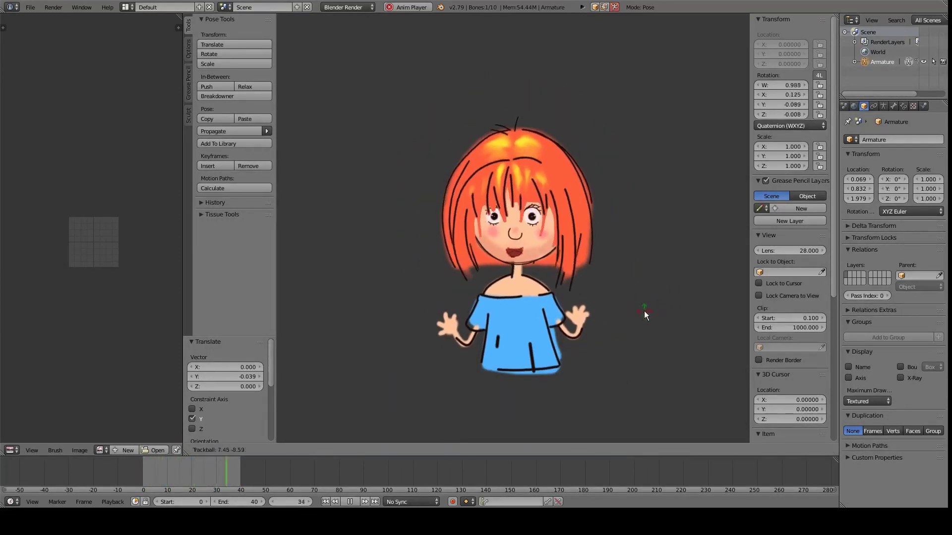
right_click(563, 285)
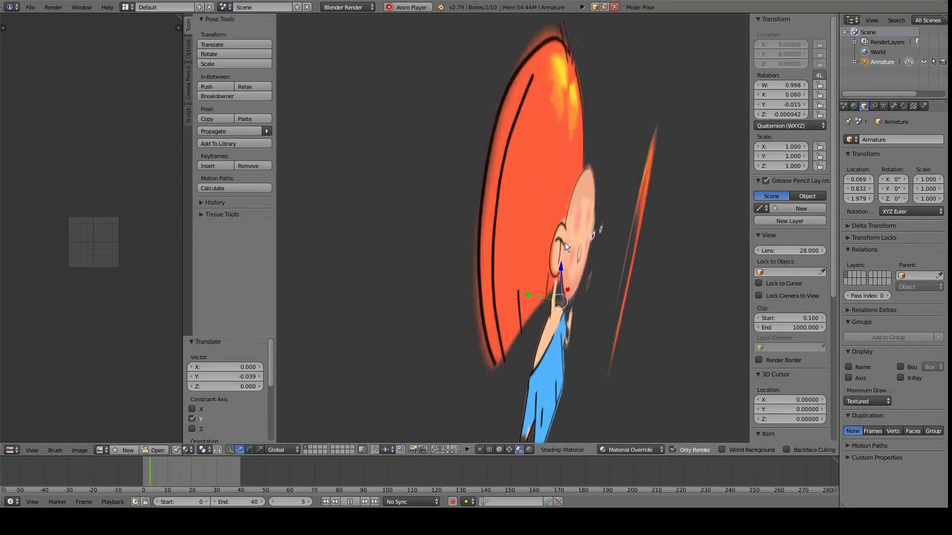
- In wireframe, shift eye plane Plane.002 -0.174 and front-hair Plane.004 0.084 along Y
right_click(597, 231)
key("z")
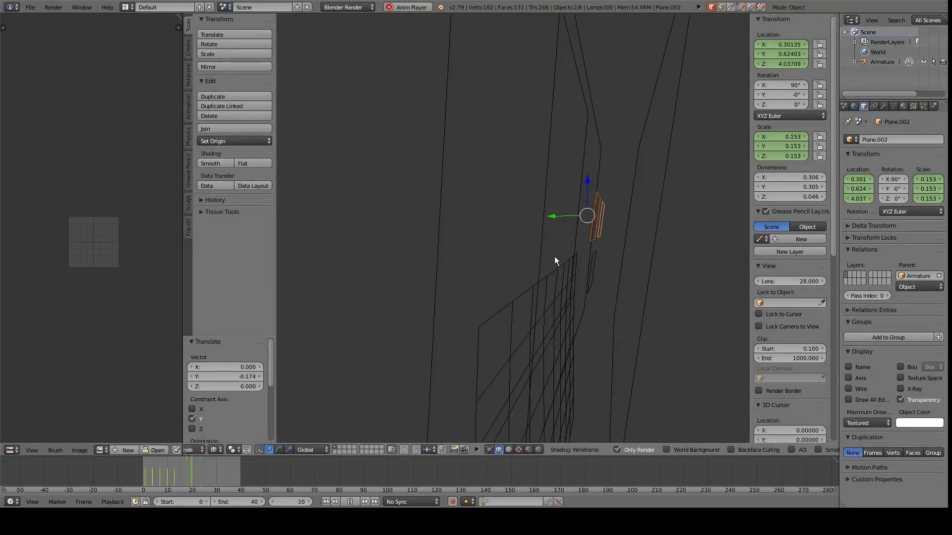
left_click(528, 233)
right_click(569, 243)
left_click(524, 259)
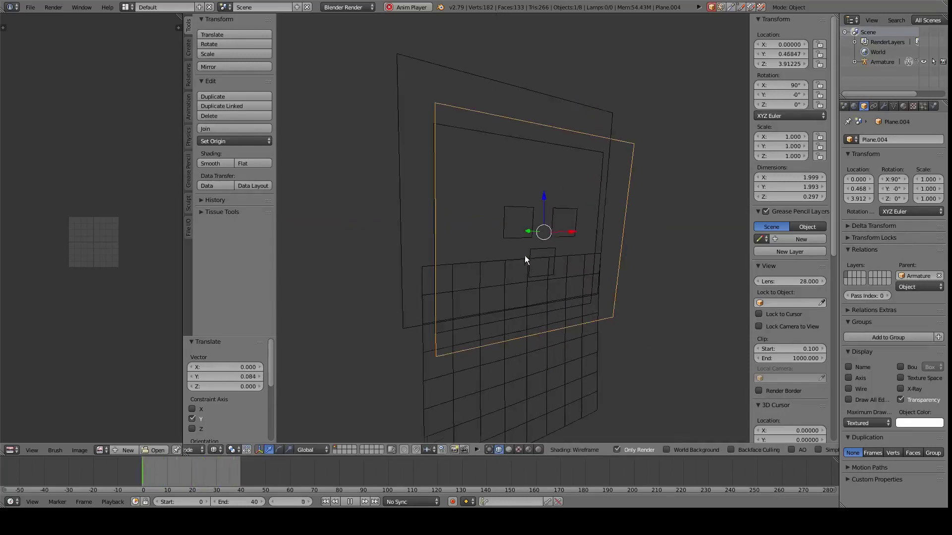
key("z")
right_click(591, 285)
key("ctrl+Tab")
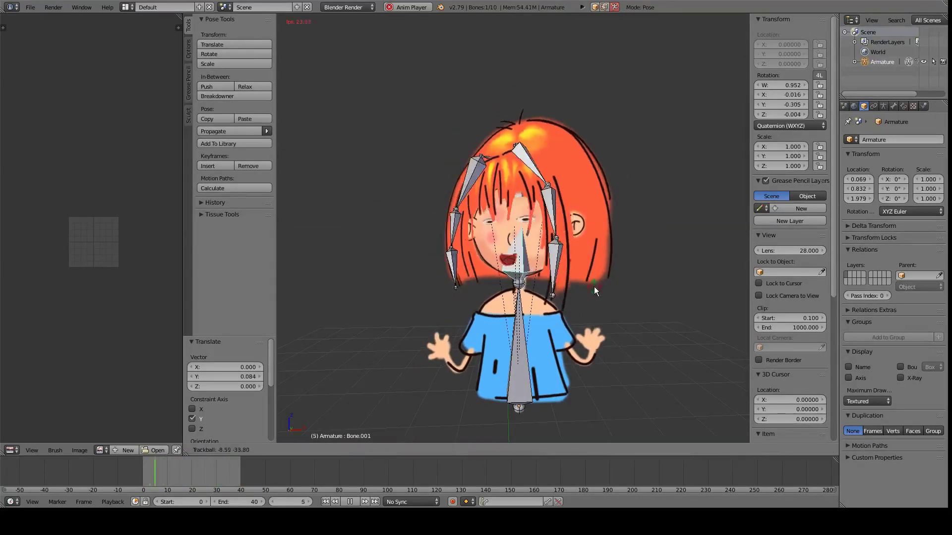
- Clear the head bone's trial tilts back to rest with Alt+R, then uncheck Only Render so bones show again
key("r")
key("r")
left_click(620, 292)
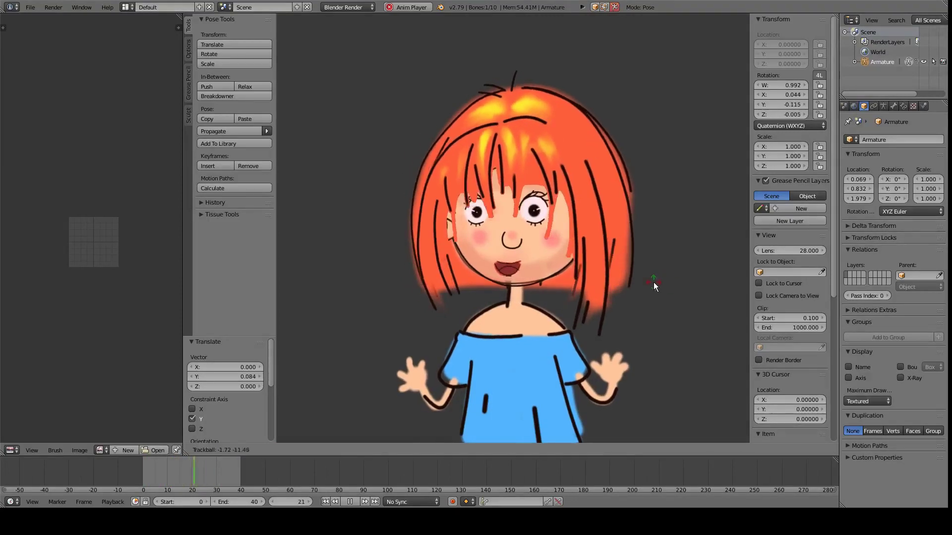
key("r")
key("r")
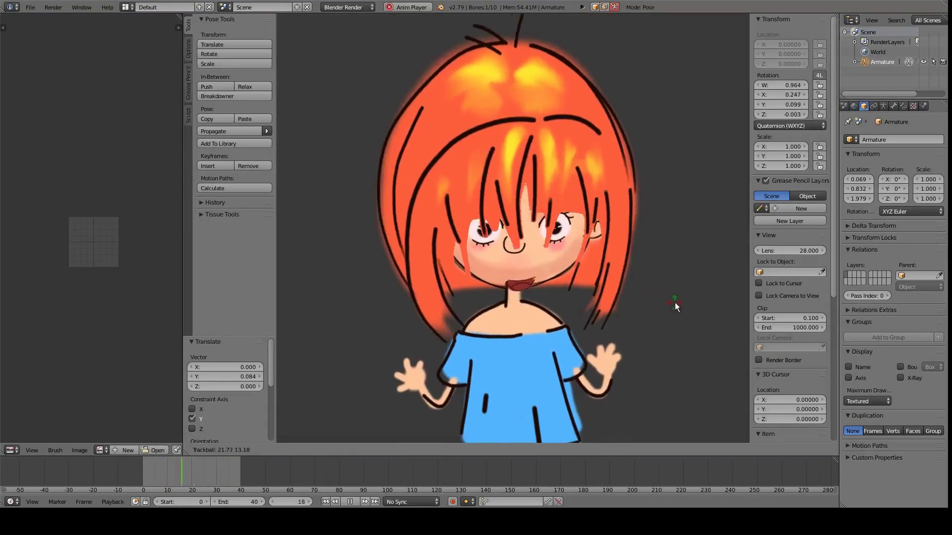
left_click(672, 281)
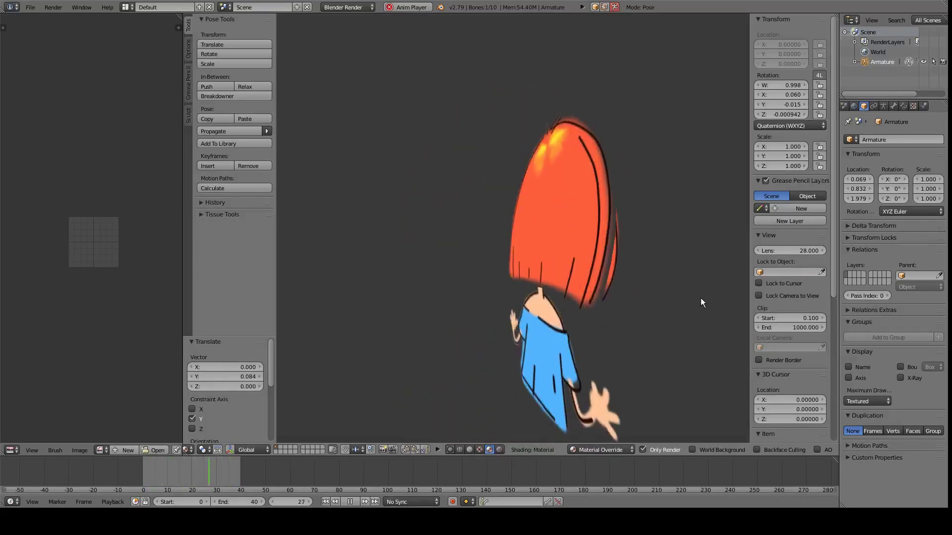
key("alt+r")
key("r")
key("r")
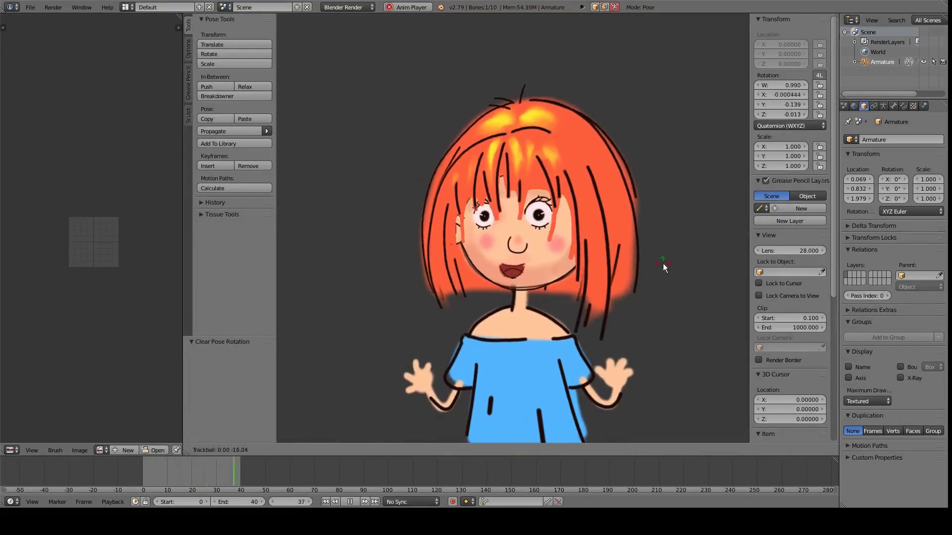
key("Escape")
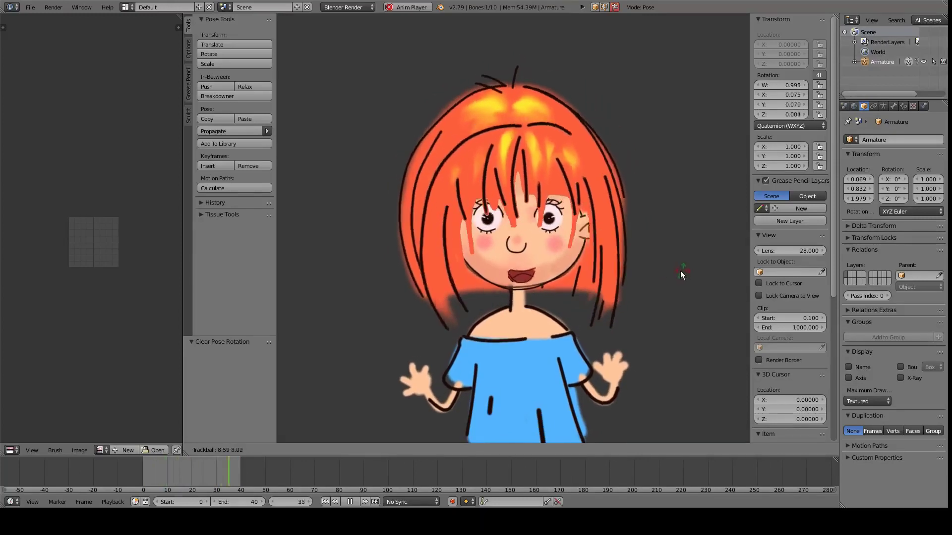
left_click(643, 450)
key("r")
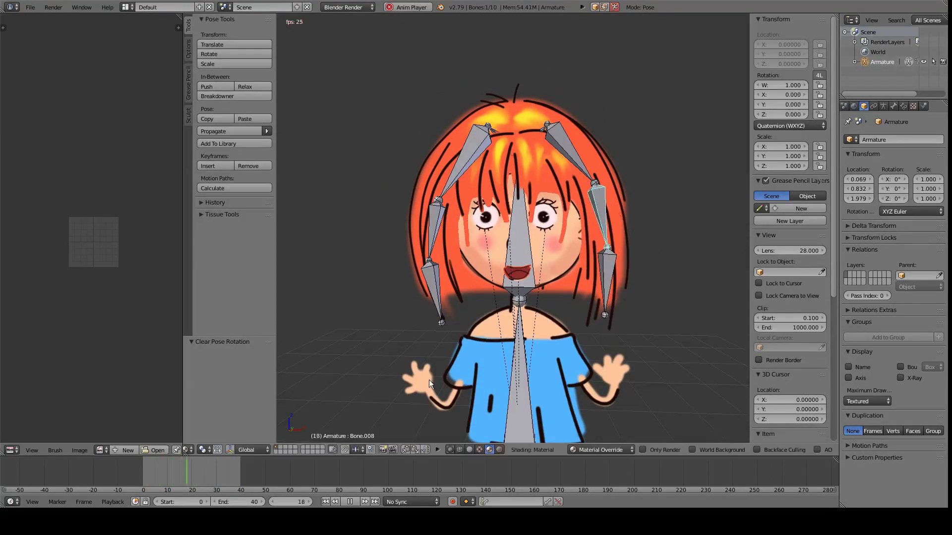
- Insert LocRot keyframes on the hair bone at frame 0 and frame 40
key("i")
left_click(633, 276)
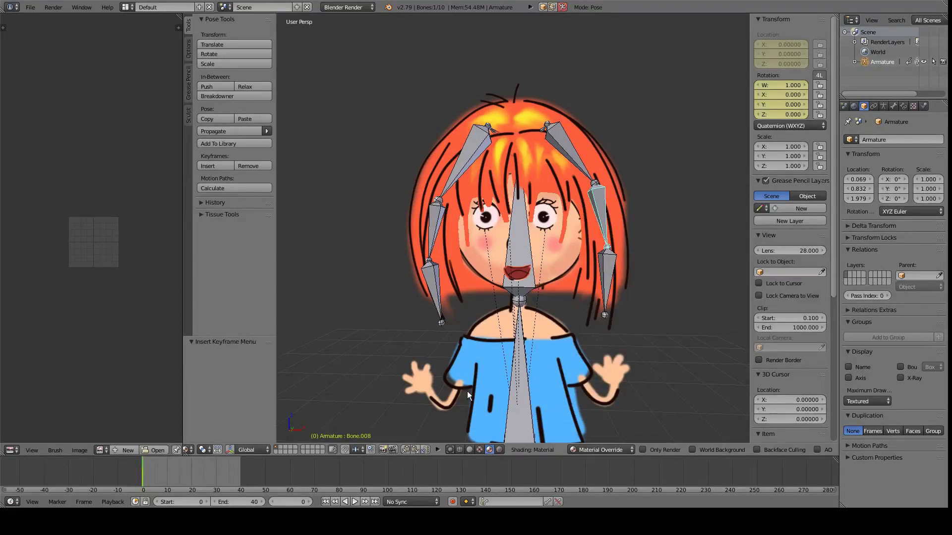
left_click_drag(158, 475, 192, 474)
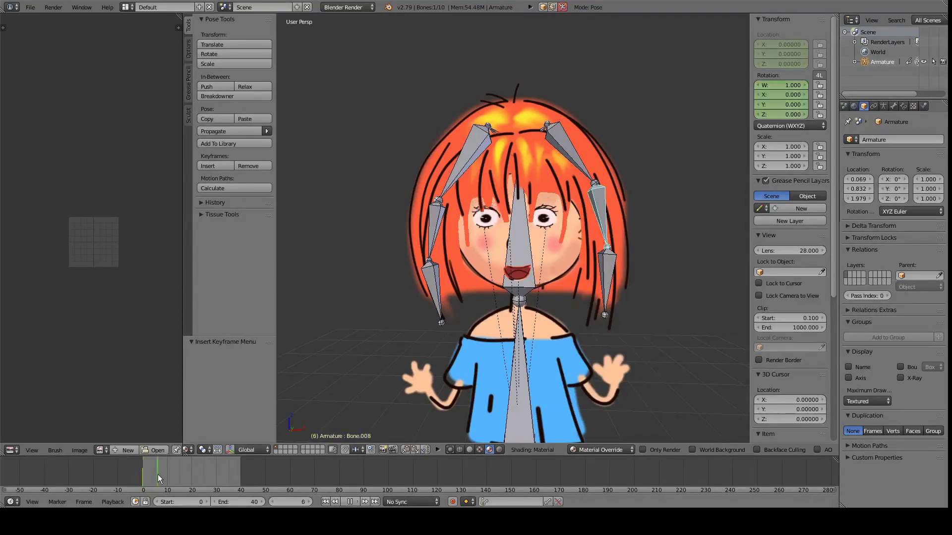
left_click(241, 474)
key("i")
left_click(617, 285)
- At frame 10, rotate the lower right hair bone and keyframe its pose
left_click(201, 474)
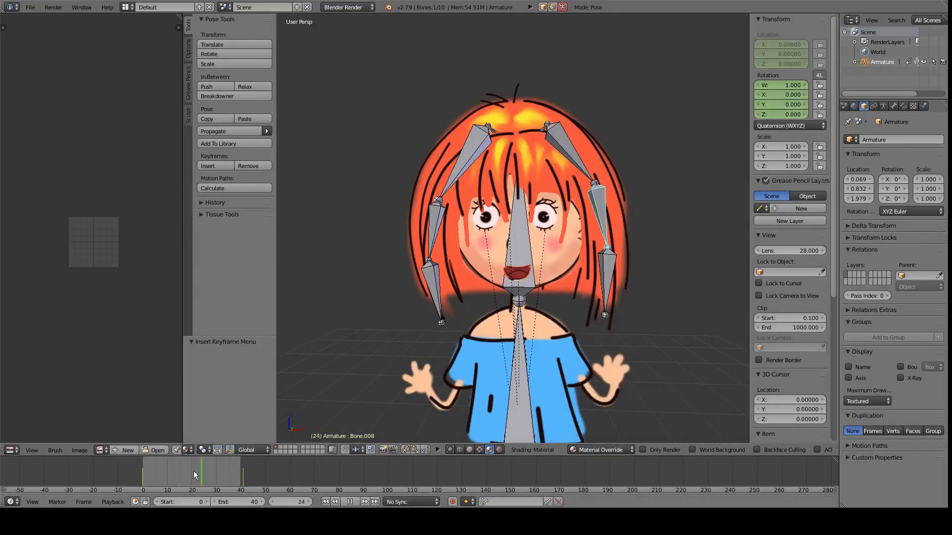
left_click_drag(193, 474, 168, 475)
key("r")
left_click(663, 296)
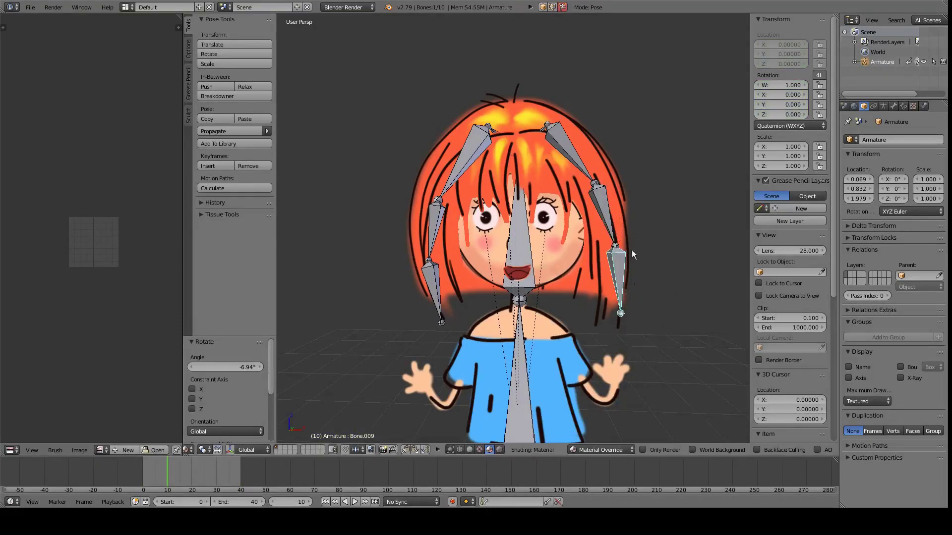
key("i")
left_click(608, 263)
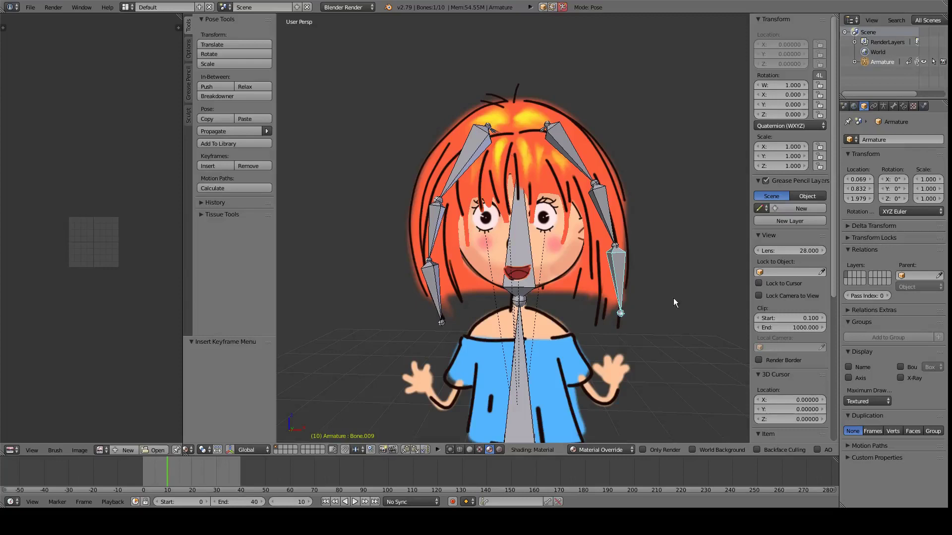
- Swing the hair strand outward, keyframe it, and preview the sway with Alt+A
key("r")
left_click(646, 279)
key("i")
left_click(579, 245)
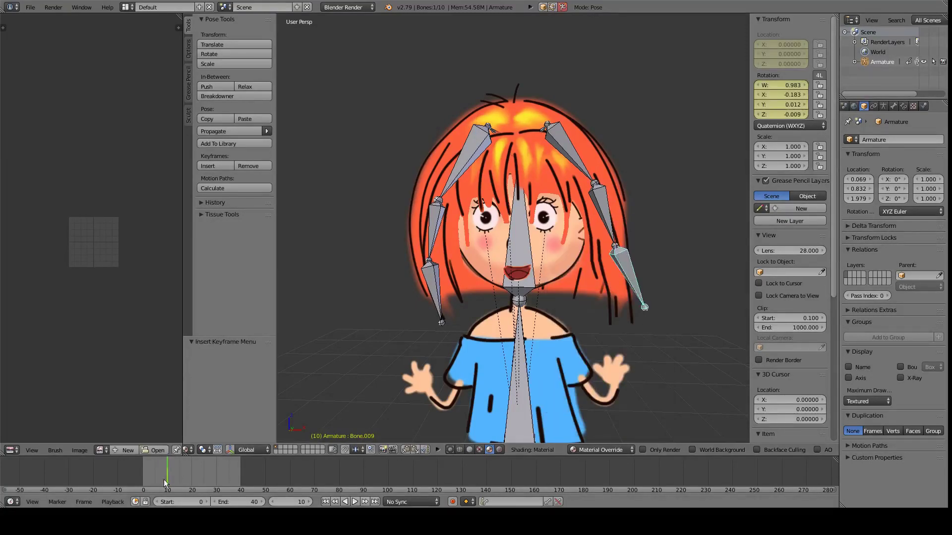
key("alt+a")
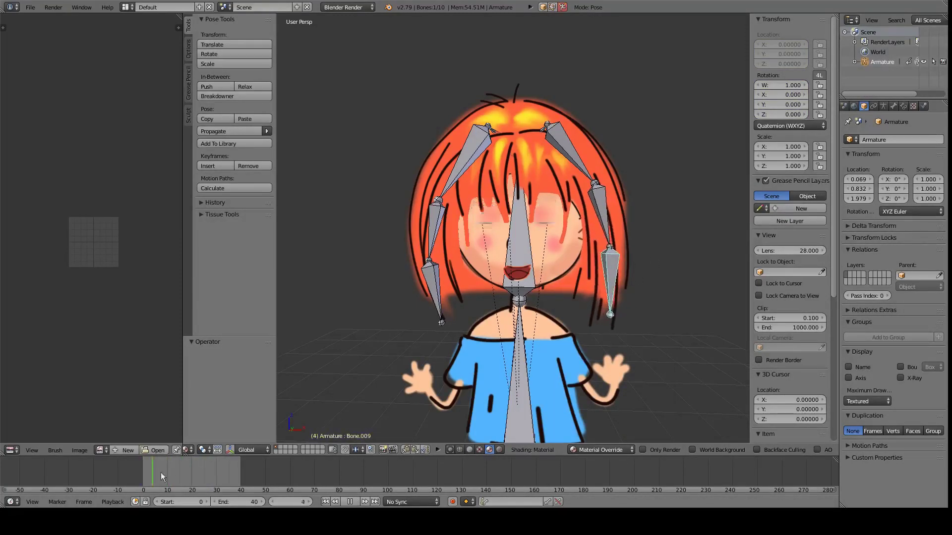
key("alt+a")
- Key the left hair bone Bone.004 with a -16.4° swing at frame 16
key("i")
left_click(442, 348)
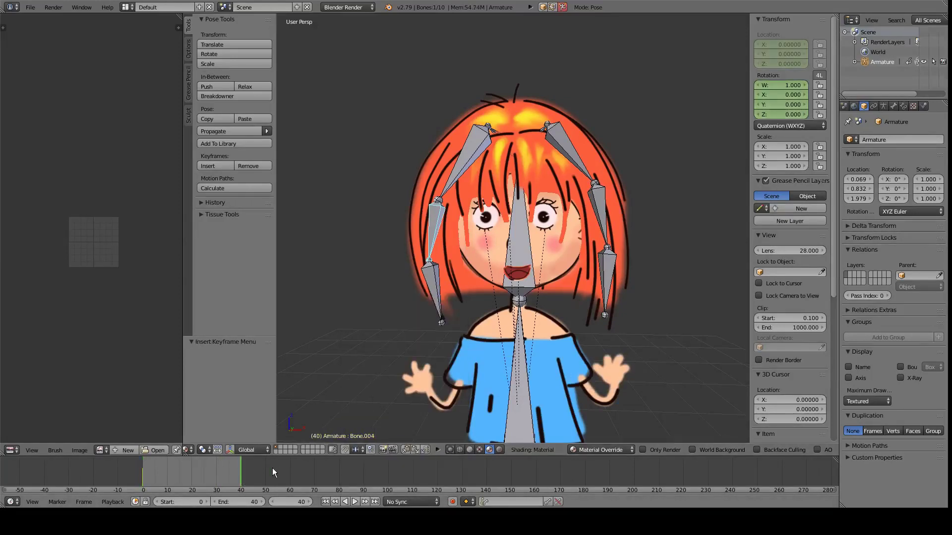
key("Right")
key("i")
left_click(436, 333)
key("alt+a")
key("r")
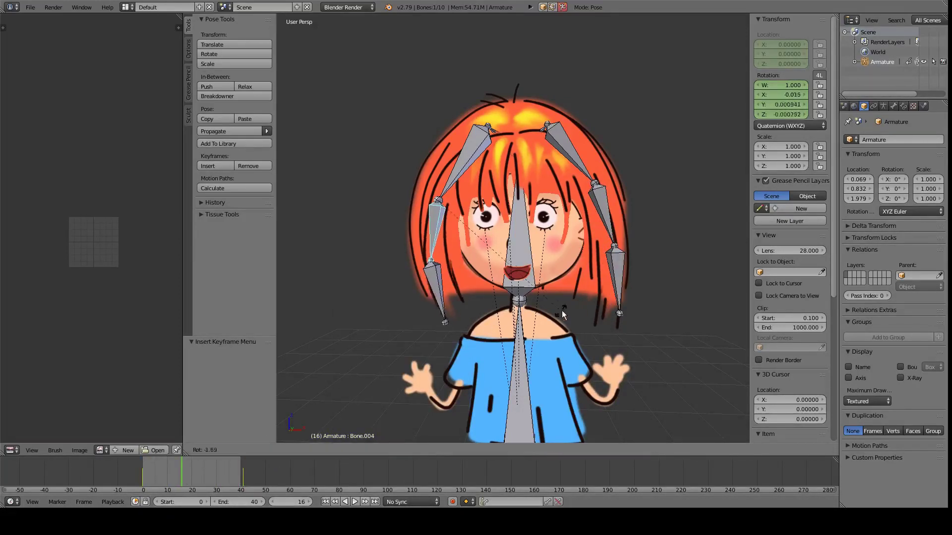
left_click(574, 267)
key("i")
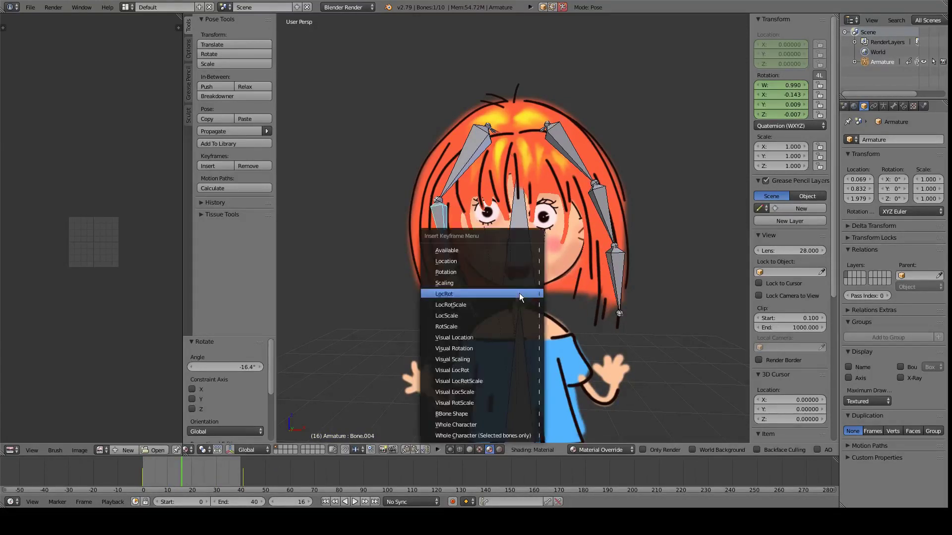
left_click(519, 293)
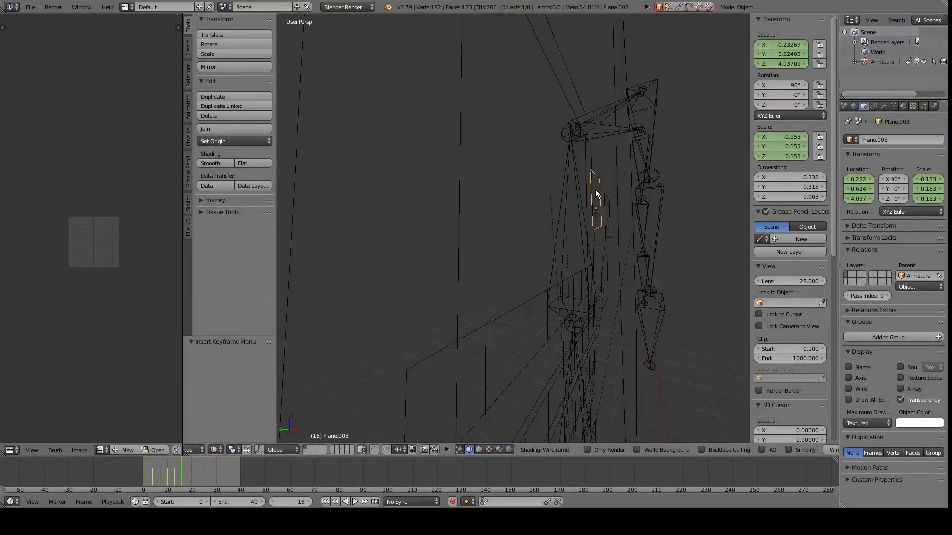
- Switch the plane to Weight Paint mode and select the upper left hair bone to inspect its weights
scroll(256, 450, "up", 3)
left_click(307, 450)
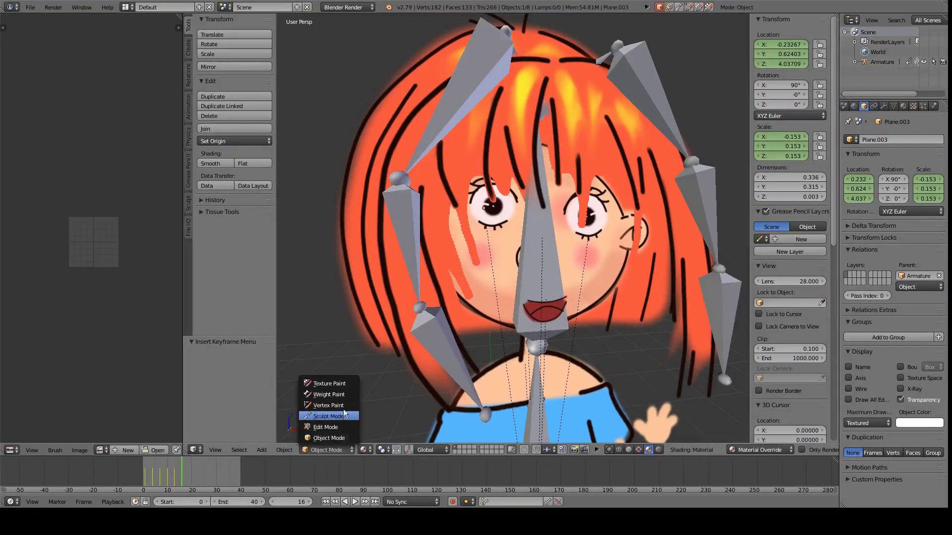
left_click(322, 391)
right_click(439, 125)
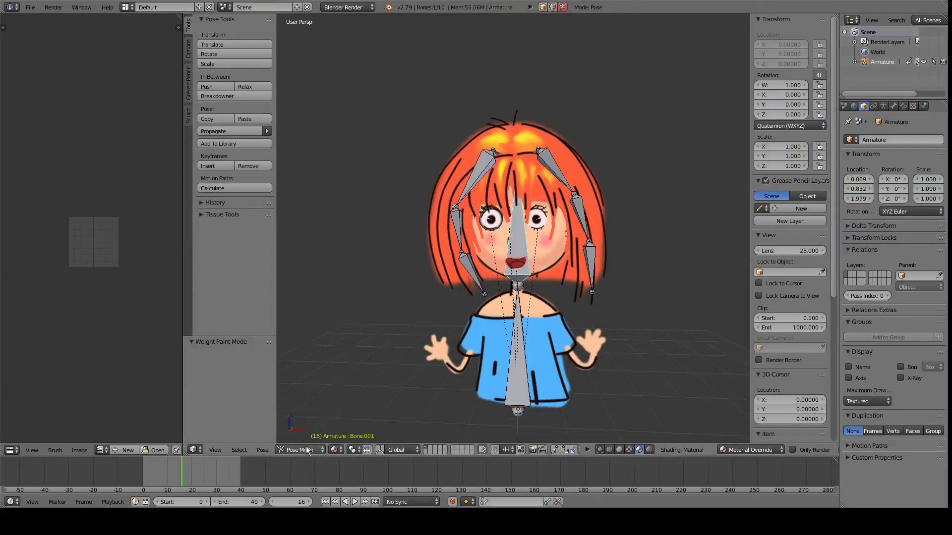
key("alt+a")
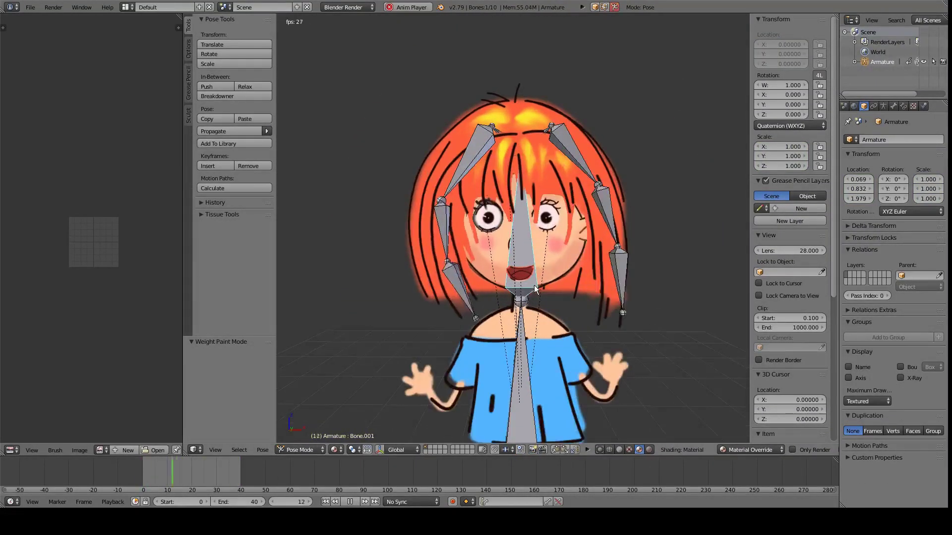
scroll(702, 450, "down", 3, "ctrl")
left_click(730, 450)
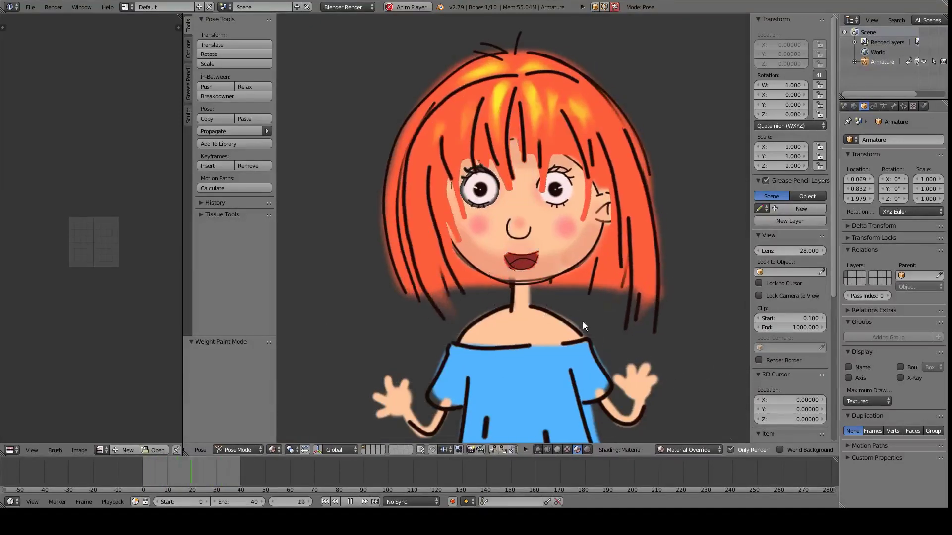
right_click(578, 211)
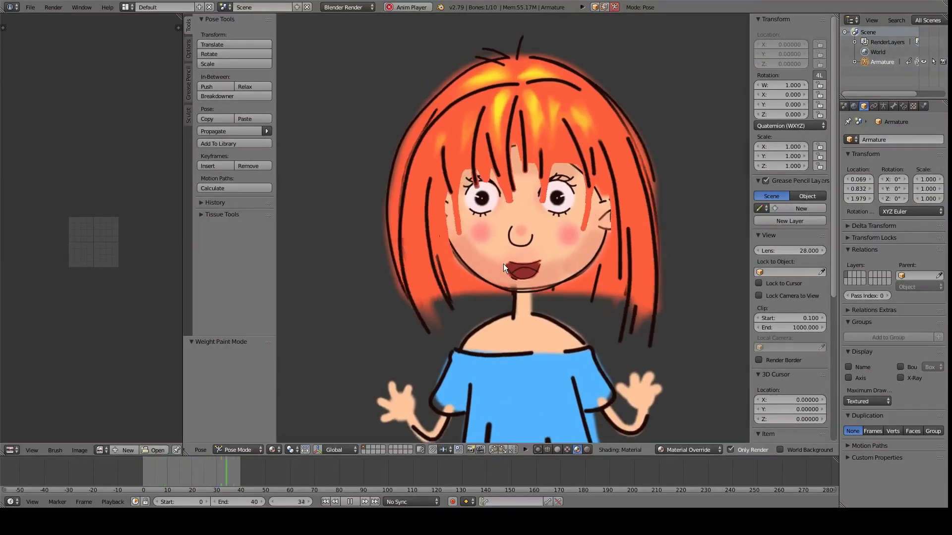
key("r")
key("r")
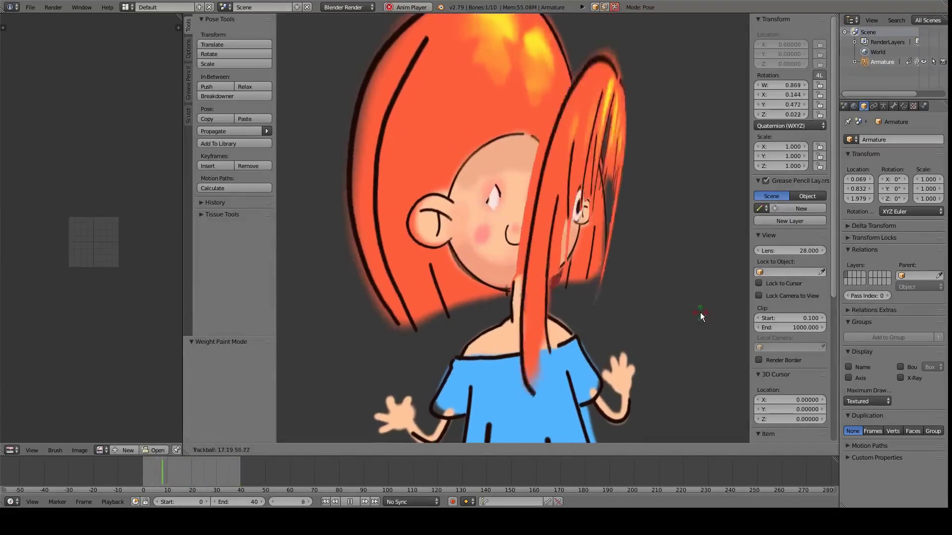
right_click(591, 293)
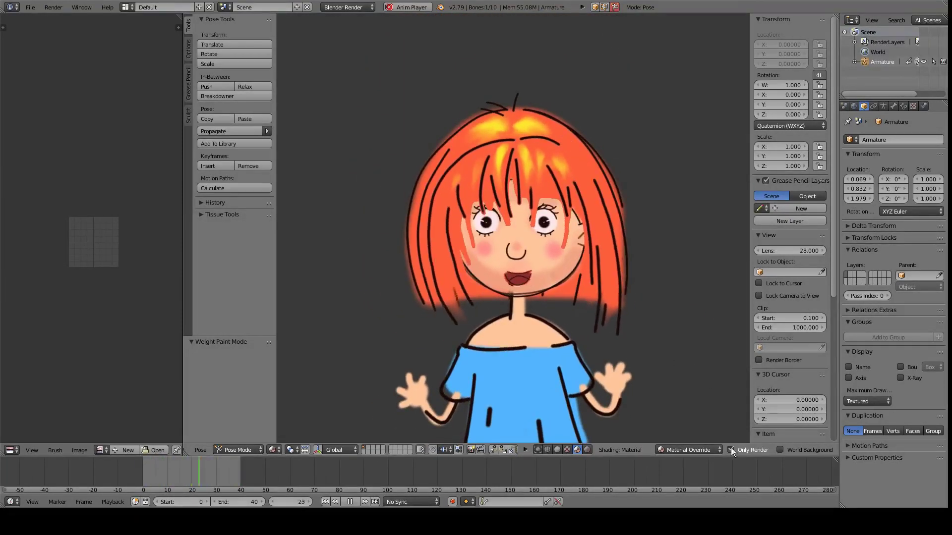
key("Escape")
mouse_move(594, 300)
middle_mouse_down()
mouse_move(424, 369)
mouse_move(456, 383)
mouse_move(459, 302)
middle_mouse_up()
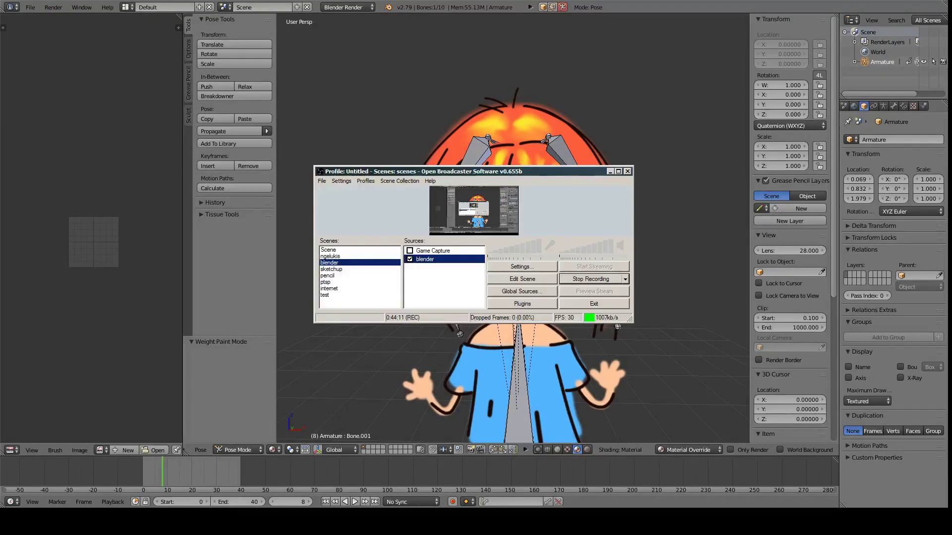